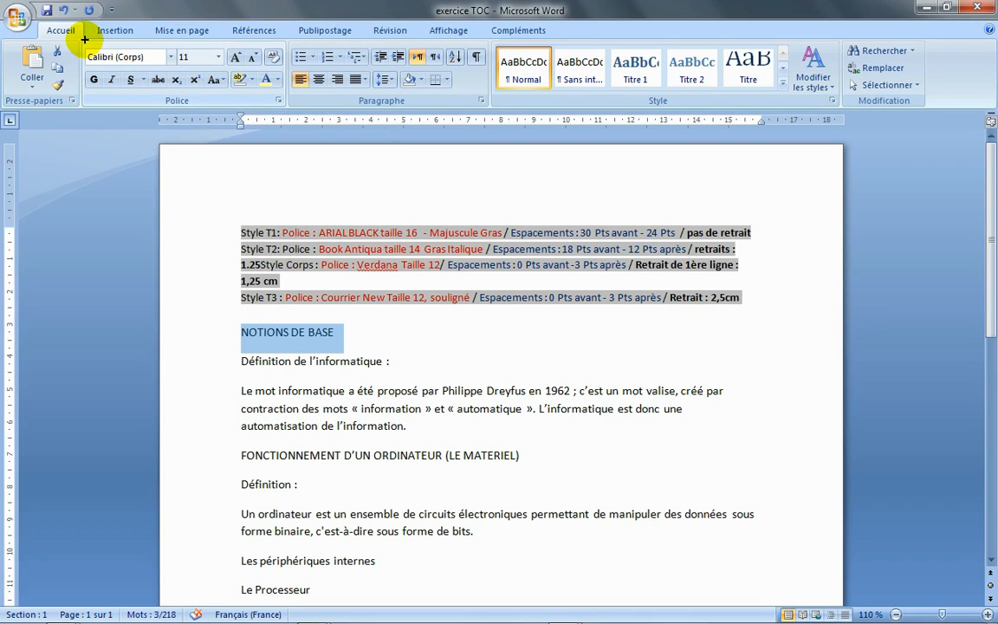
Step: Format the selected heading "NOTIONS DE BASE" in bold Arial Black, size 16
mouse_move(86, 42)
left_mouse_down()
mouse_move(163, 73)
mouse_move(283, 86)
mouse_move(286, 108)
left_mouse_up()
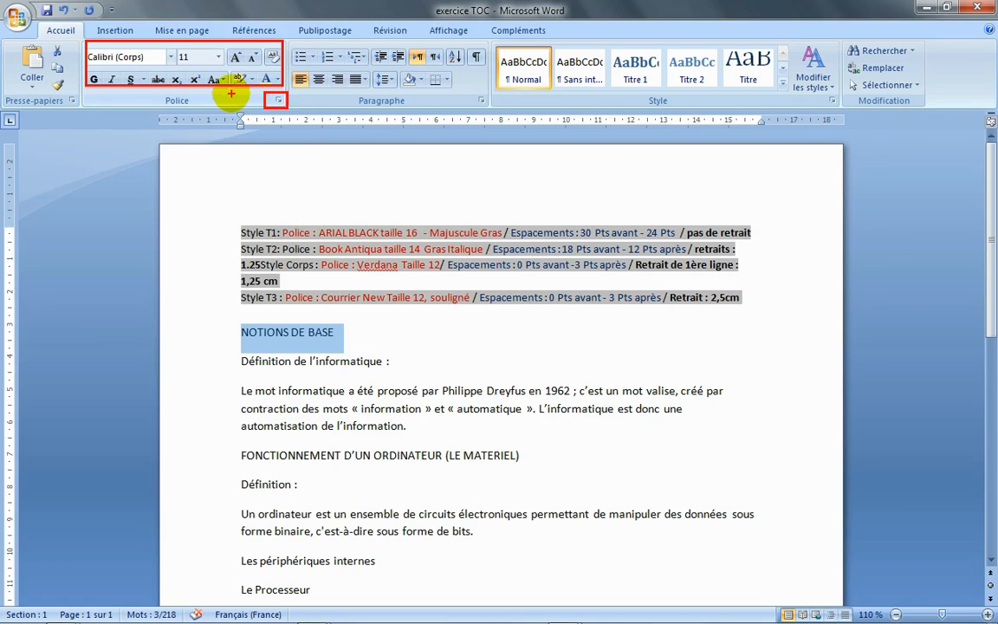
key("Escape")
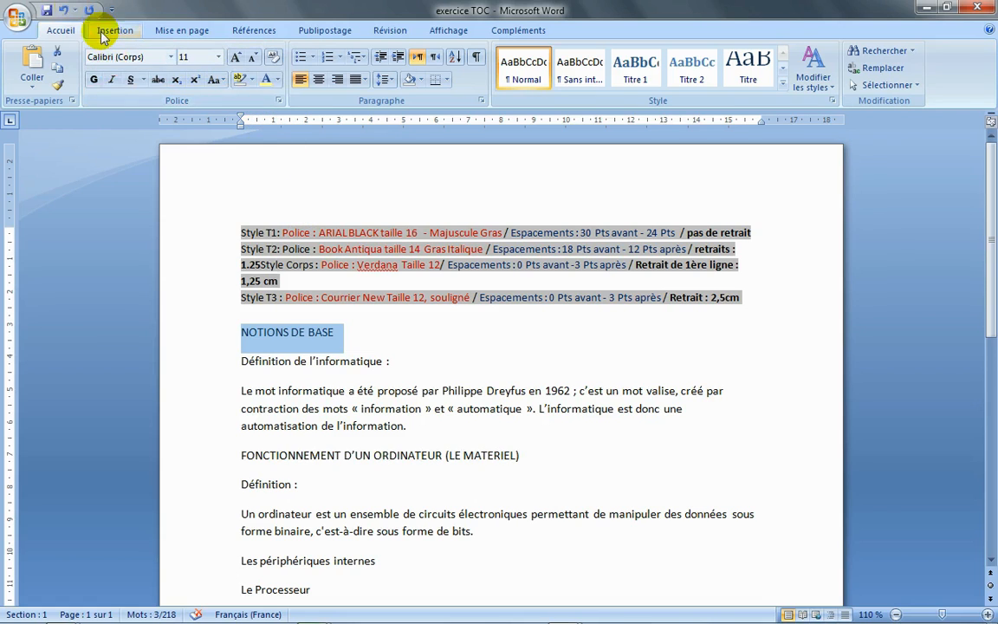
left_click(156, 58)
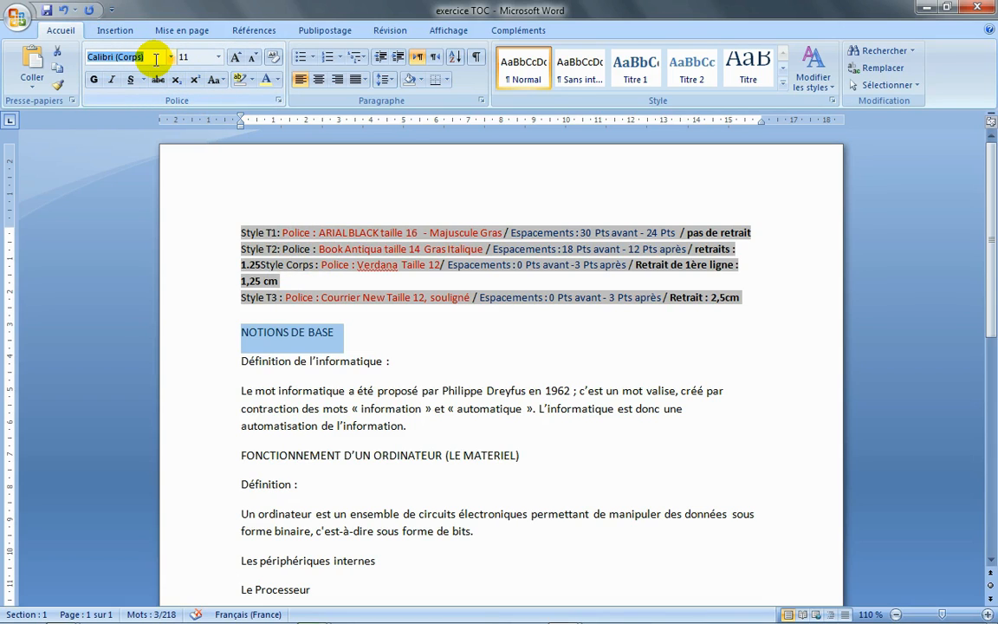
left_click(156, 58)
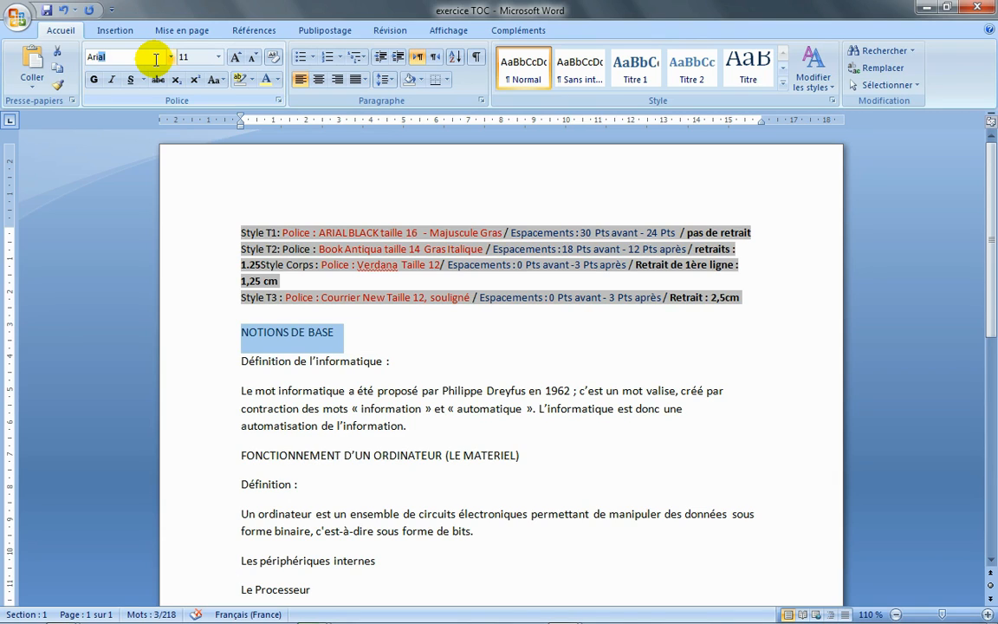
type("Arial")
key("Return")
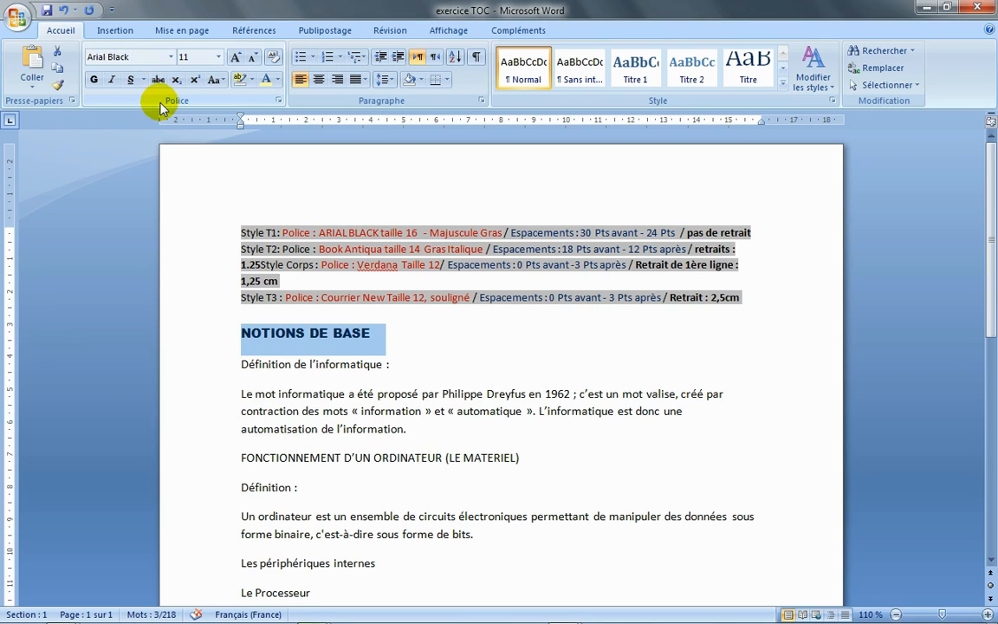
left_click(219, 57)
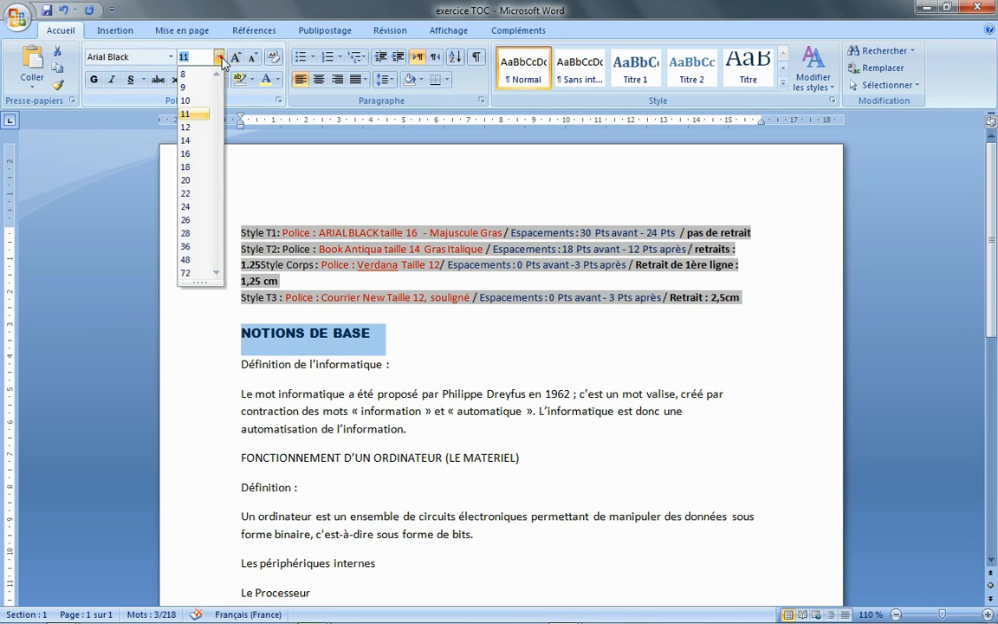
left_click(200, 154)
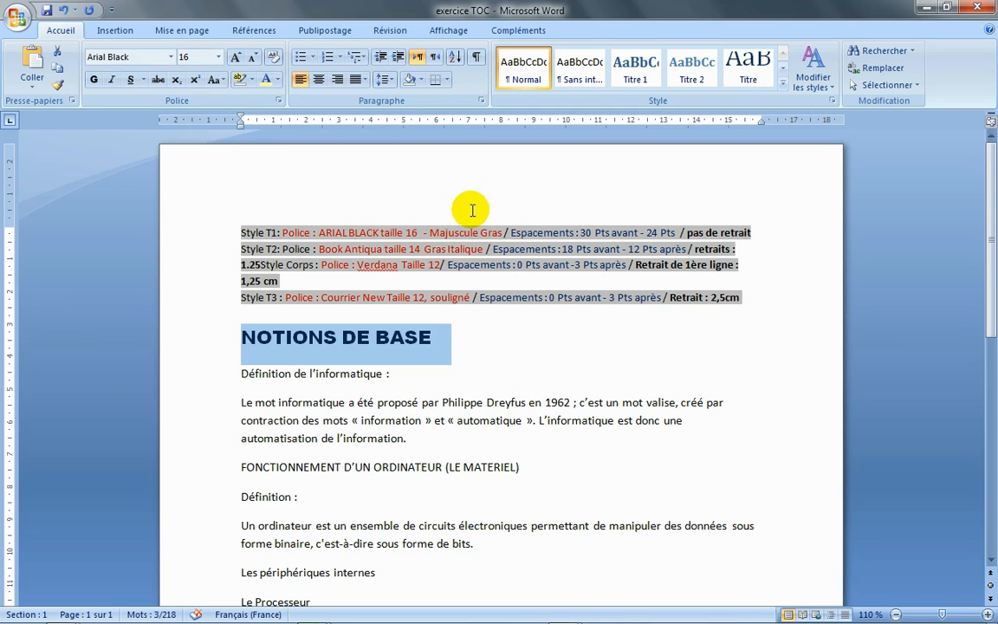
left_click(97, 88)
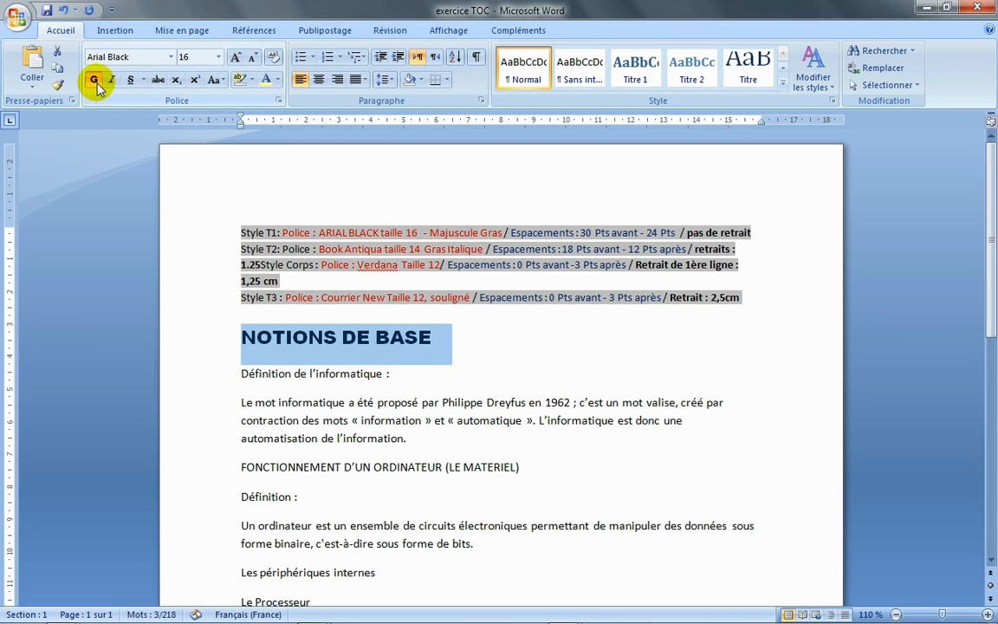
Step: Retype the word "NOTIONS" in the heading as "Notions", keeping only its first letter capitalised
left_click(337, 340)
left_click_drag(334, 341, 258, 338)
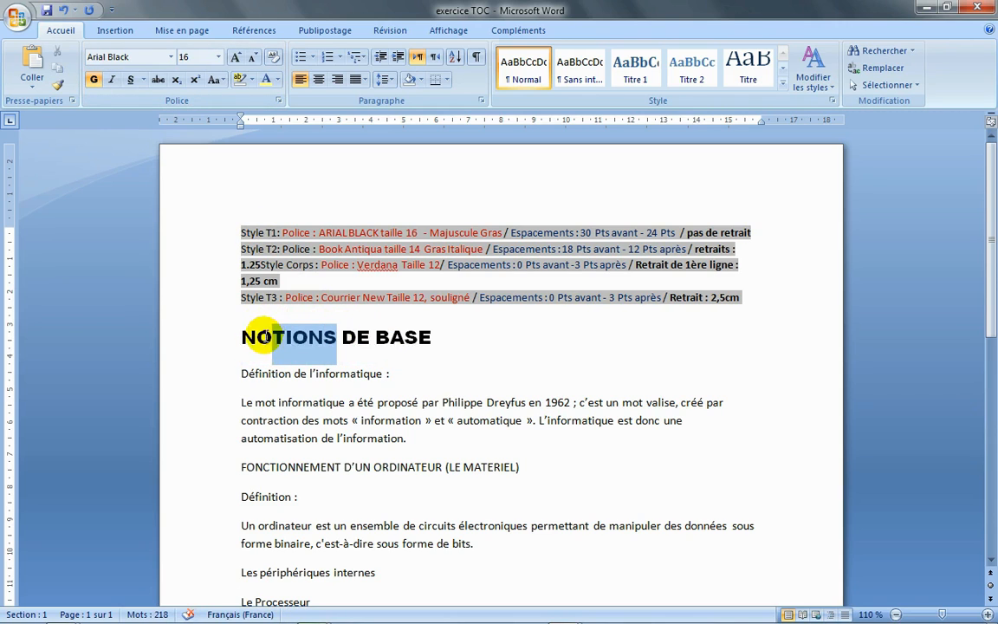
type("oti")
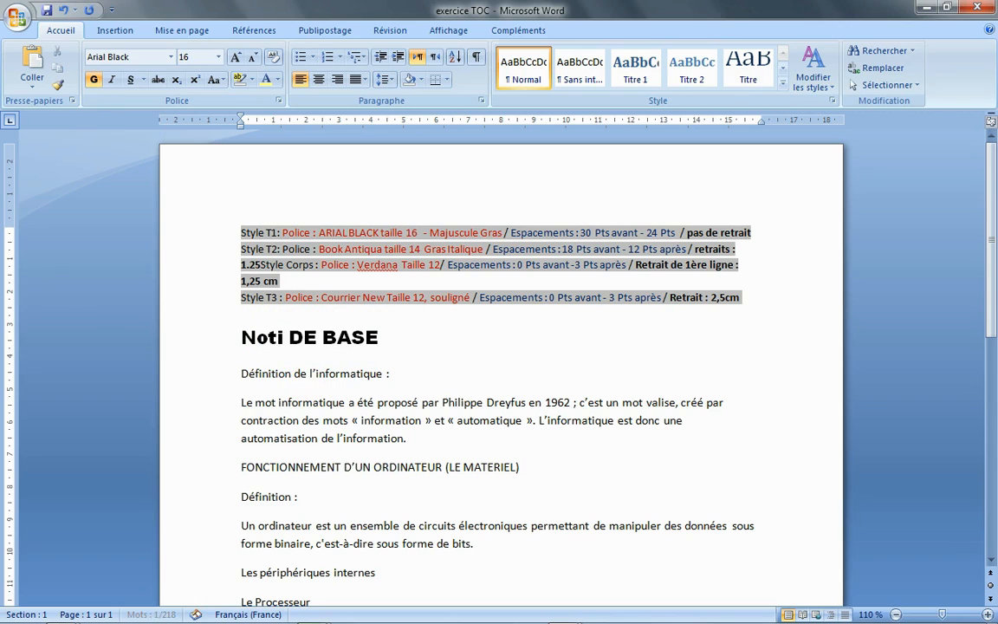
type("ons")
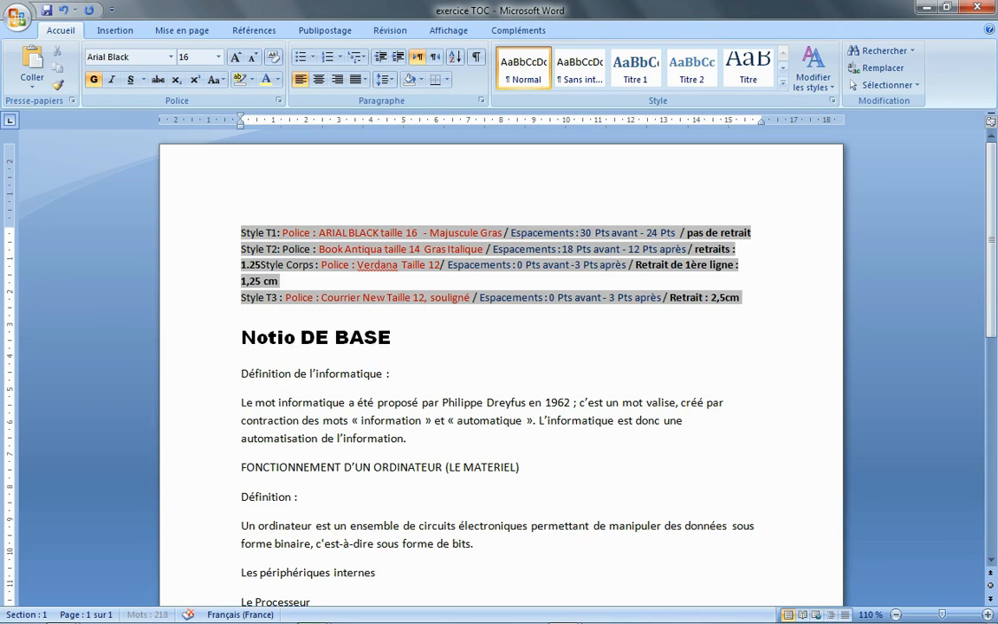
Step: Apply the Majuscules font effect to the whole "Notions DE BASE" heading line
left_click(196, 339)
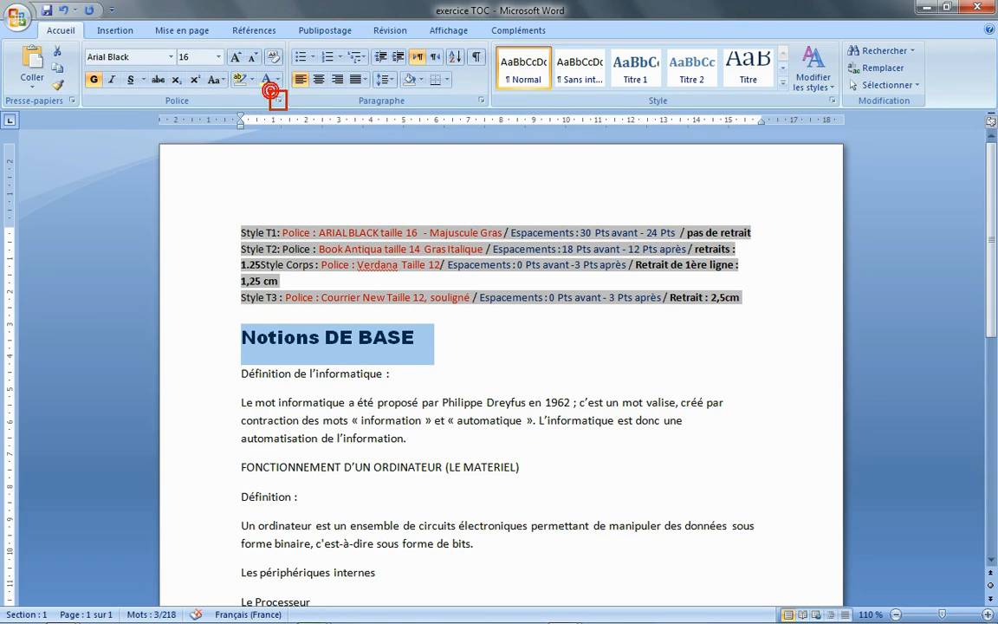
left_click(279, 102)
left_click_drag(319, 102, 585, 105)
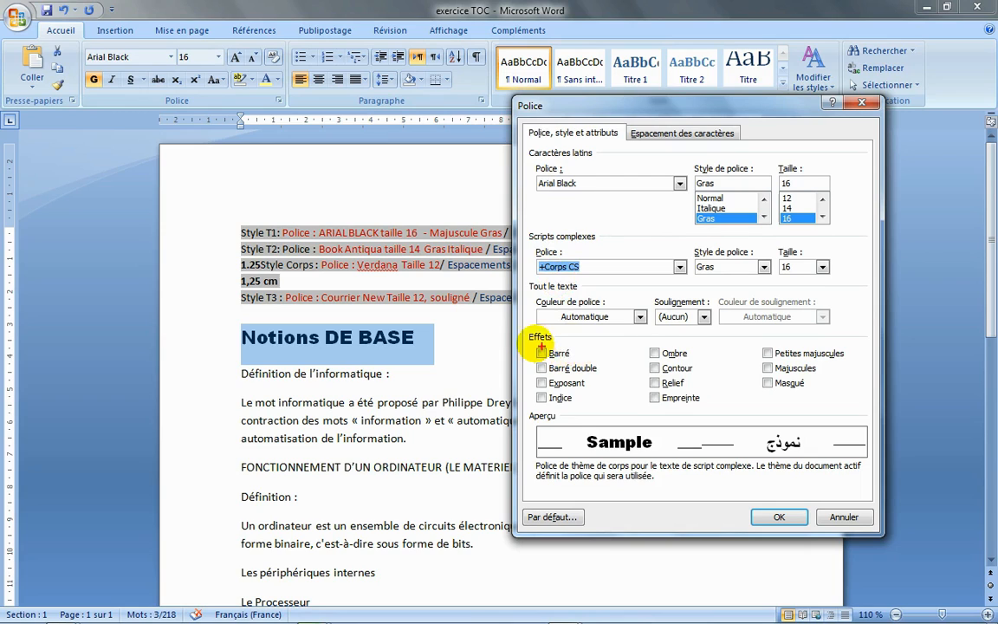
left_click_drag(517, 331, 861, 418)
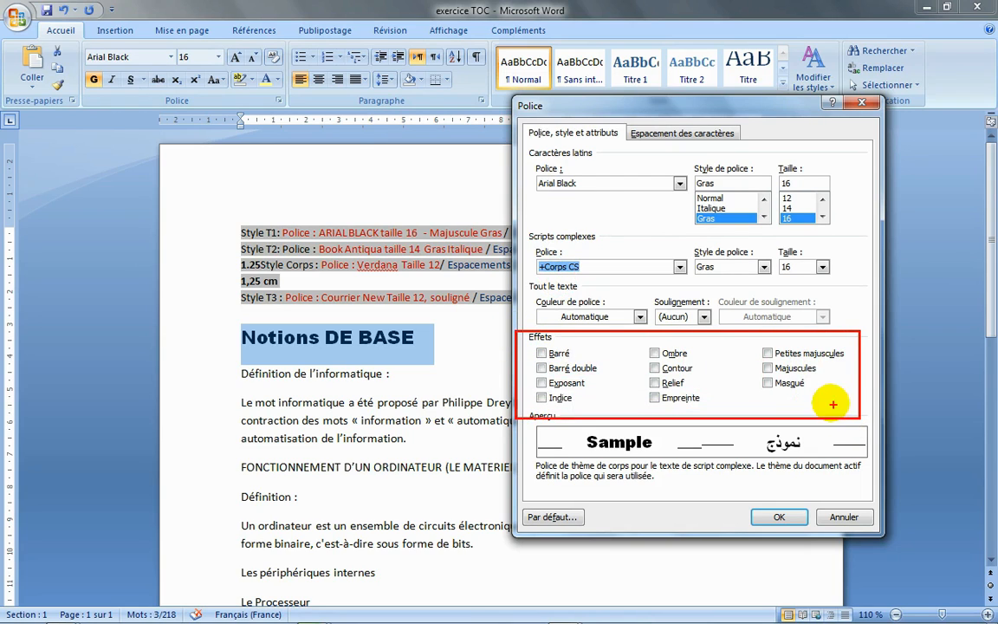
left_click_drag(760, 360, 834, 381)
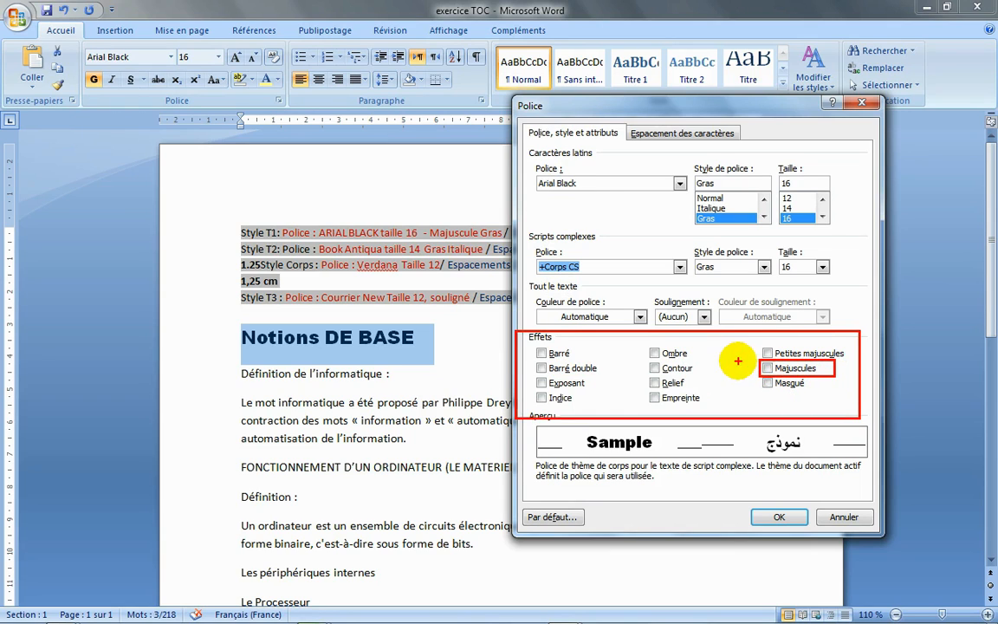
left_click_drag(762, 358, 775, 348)
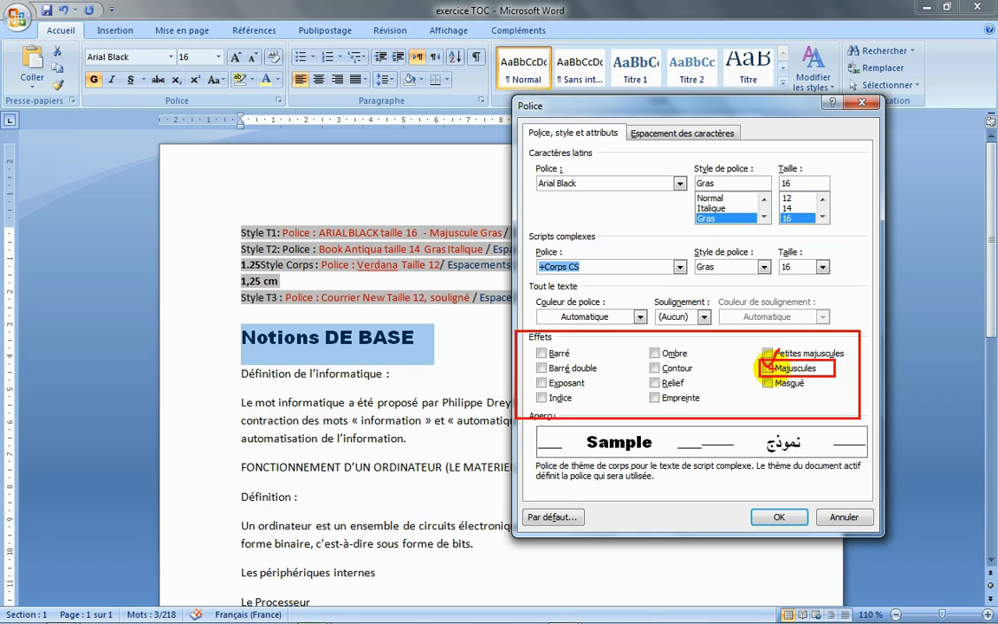
left_click(767, 368)
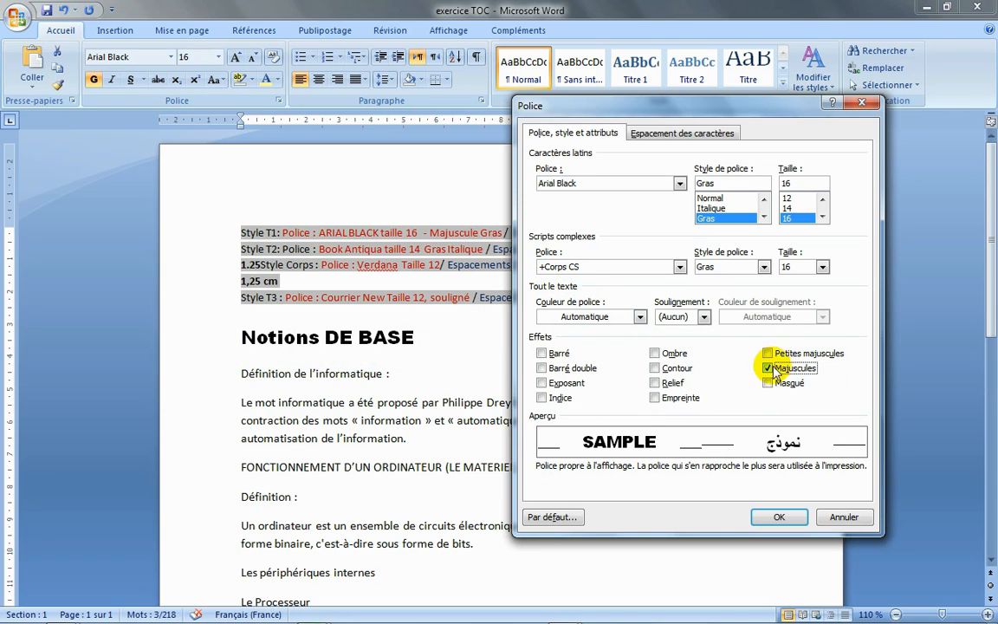
left_click(779, 518)
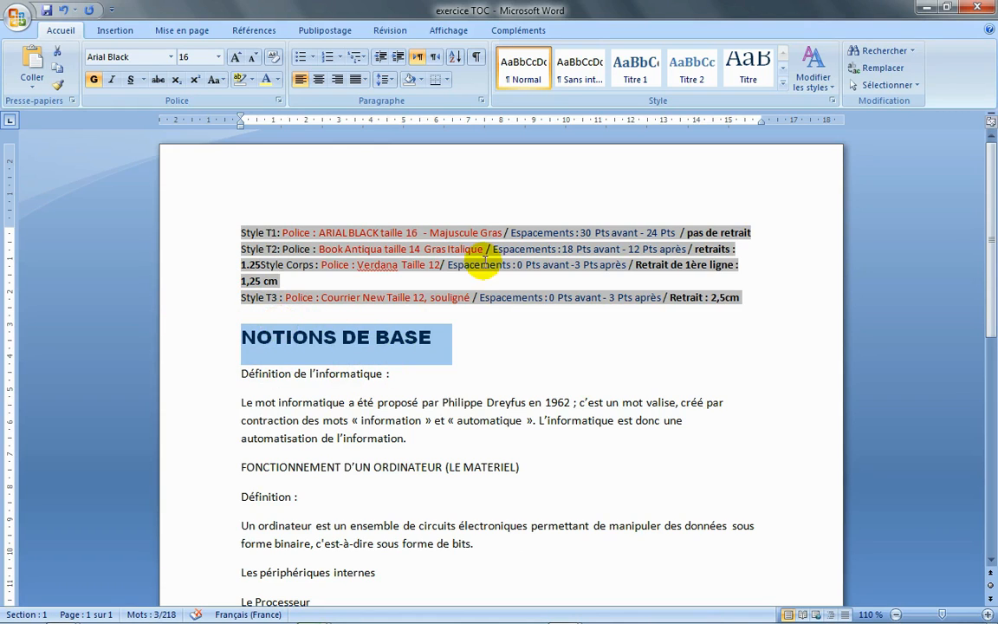
Step: Examine the indent, spacing and line-spacing options in the paragraph settings against the Style T1 specification, leaving them as they are
left_click_drag(511, 232, 676, 232)
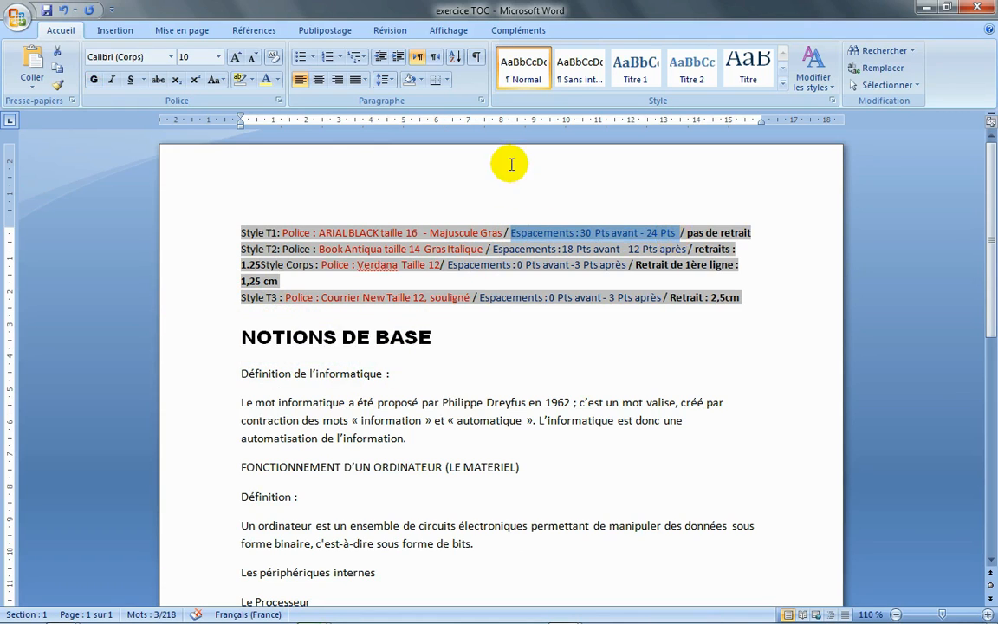
left_click(481, 101)
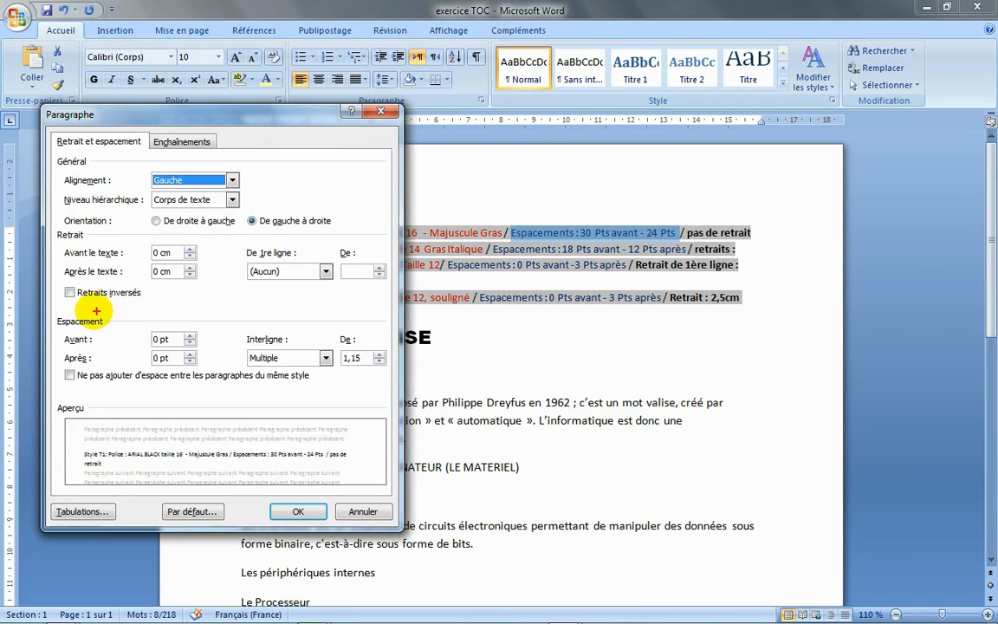
left_click_drag(57, 312, 118, 331)
mouse_move(61, 349)
left_mouse_down()
mouse_move(102, 348)
mouse_move(116, 376)
left_mouse_up()
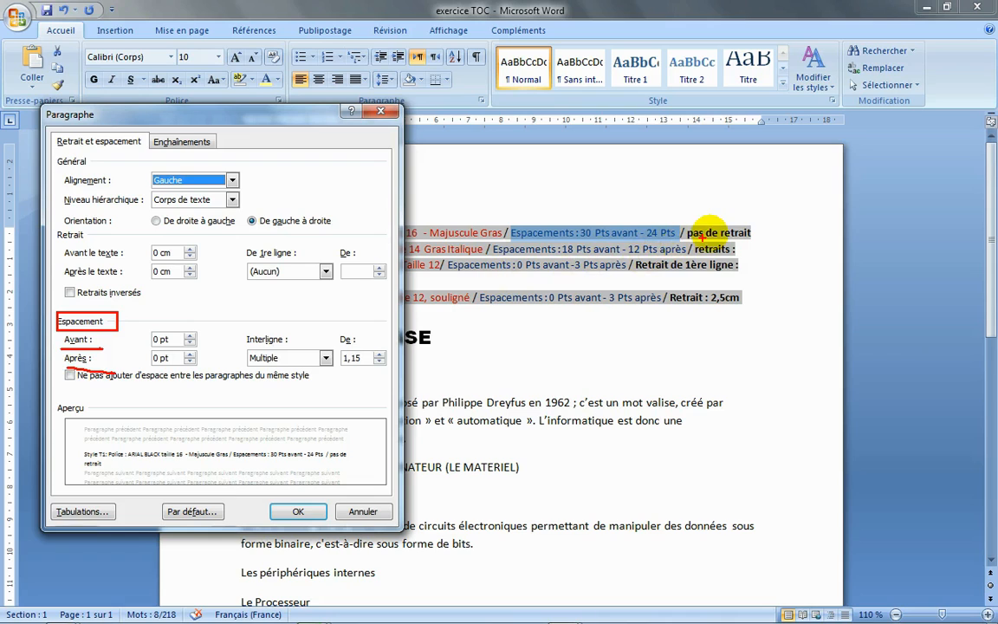
mouse_move(712, 206)
left_mouse_down()
mouse_move(746, 255)
mouse_move(709, 202)
left_mouse_up()
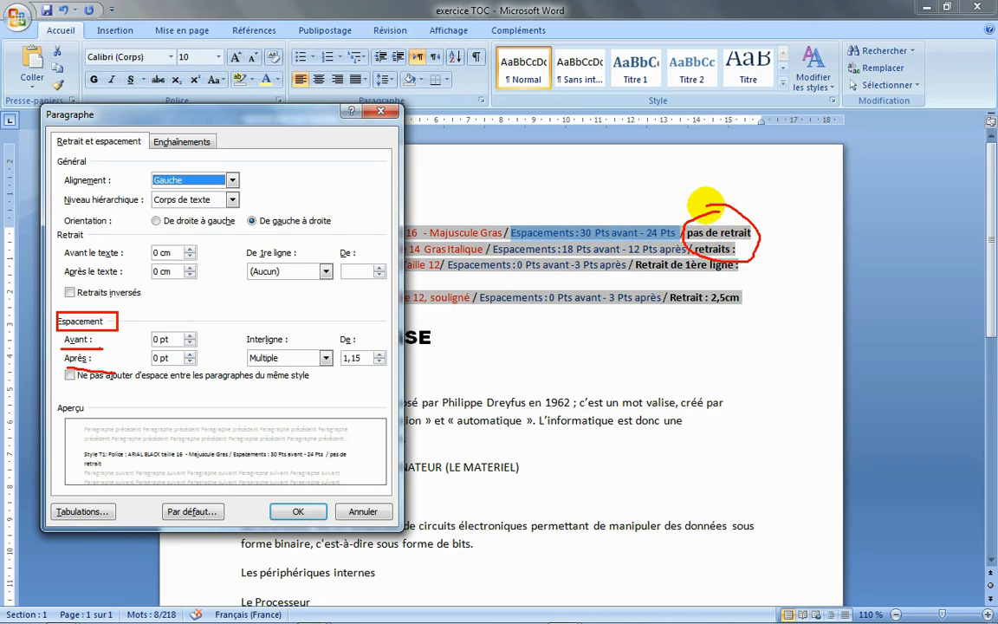
mouse_move(237, 236)
left_mouse_down()
mouse_move(383, 272)
mouse_move(392, 286)
left_mouse_up()
left_click_drag(230, 327, 391, 378)
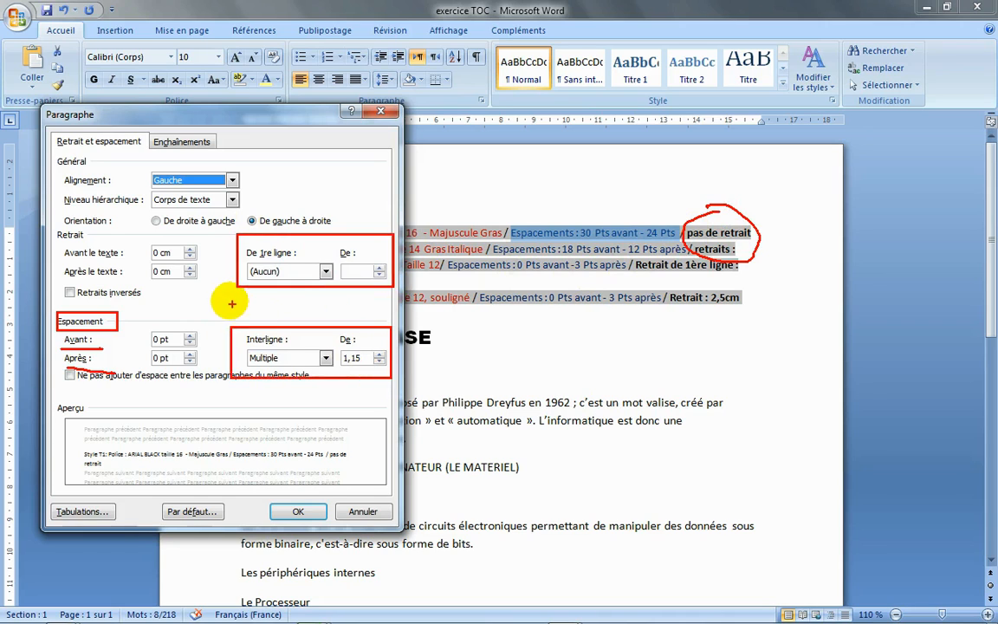
mouse_move(45, 227)
left_mouse_down()
mouse_move(121, 243)
mouse_move(200, 287)
left_mouse_up()
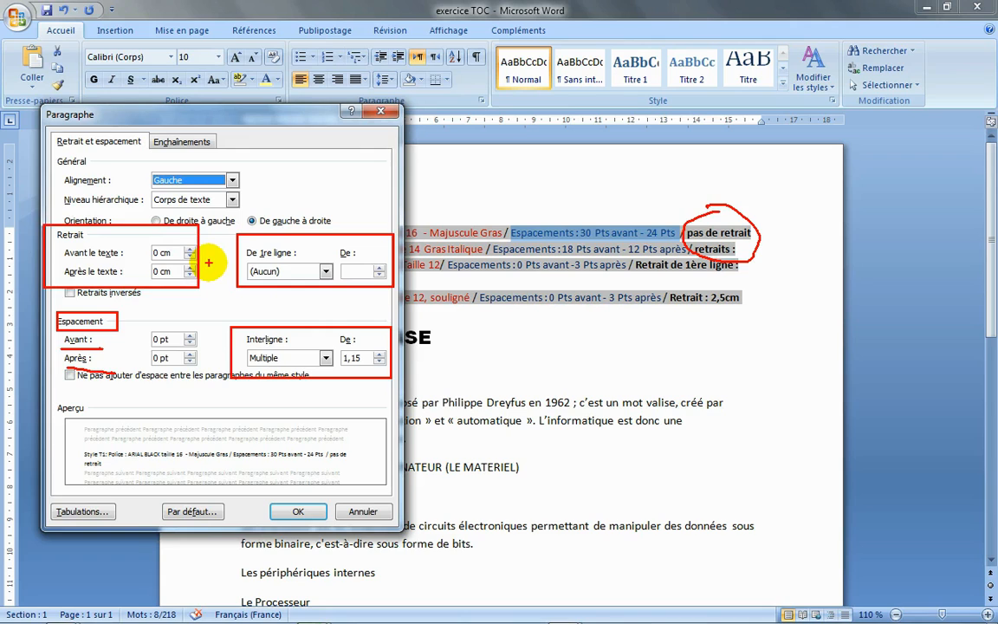
key("Escape")
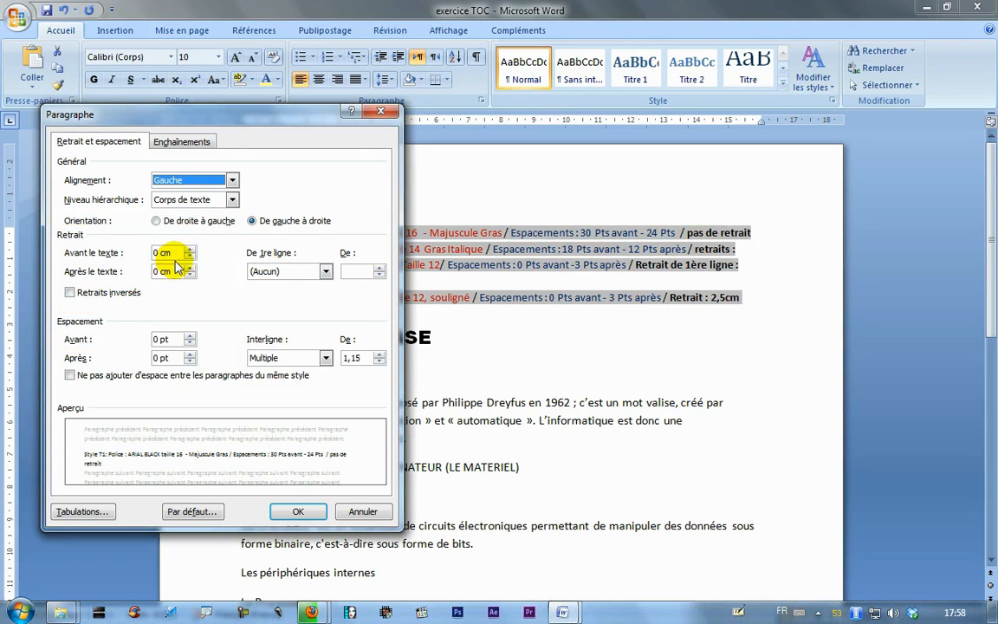
left_click(299, 512)
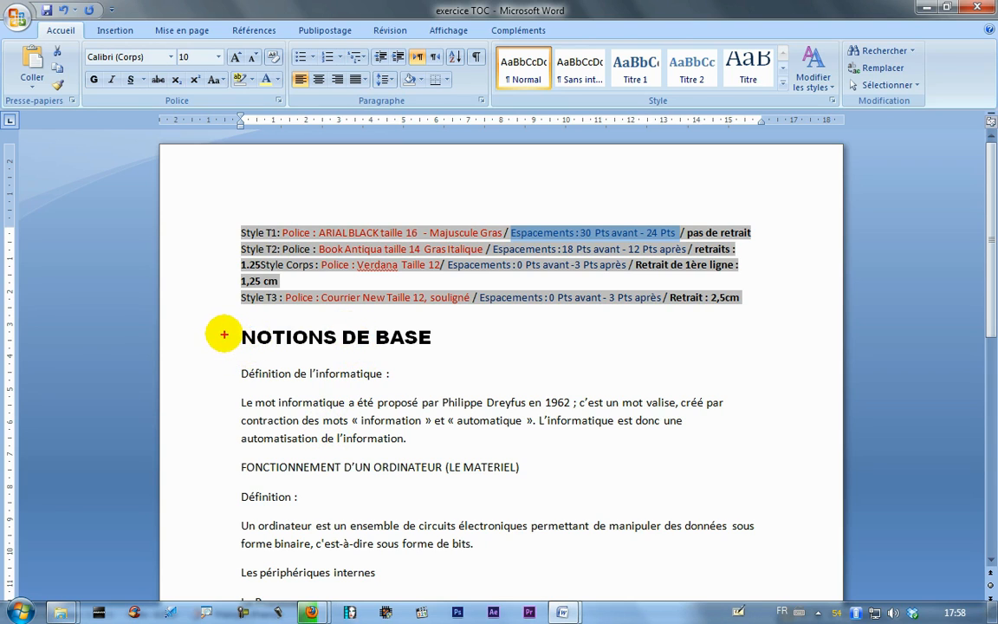
mouse_move(198, 334)
left_mouse_down()
mouse_move(213, 323)
mouse_move(208, 353)
mouse_move(224, 354)
left_mouse_up()
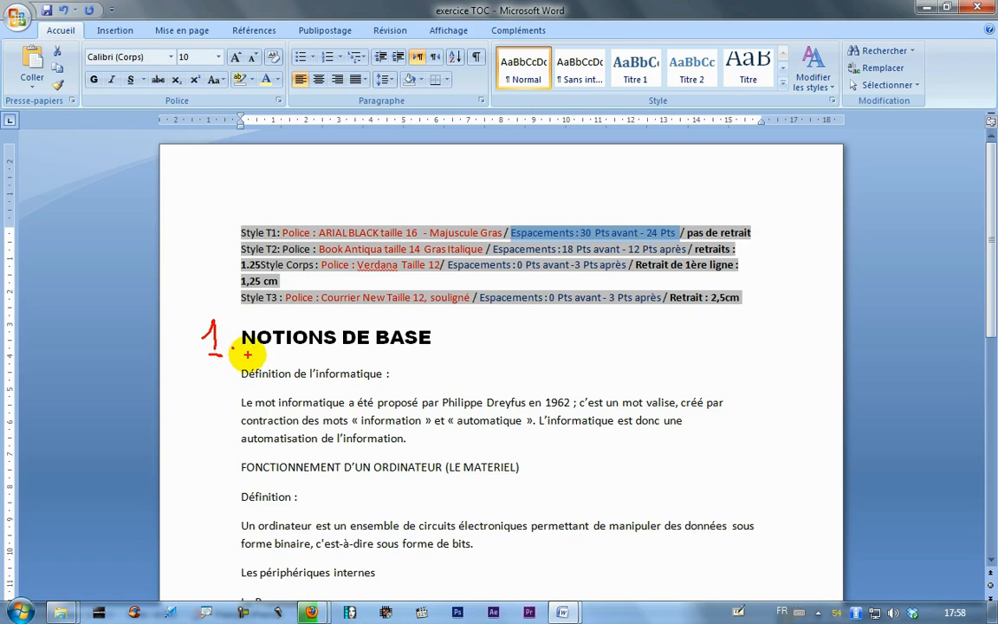
left_click(233, 349)
left_click_drag(186, 382, 231, 390)
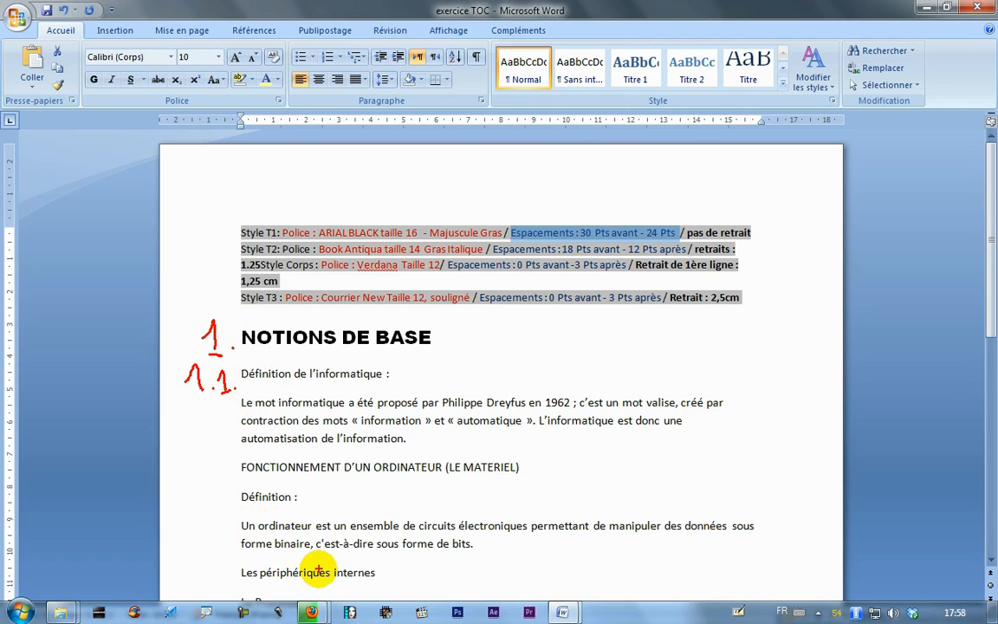
key("Escape")
scroll(211, 341, "down", 1)
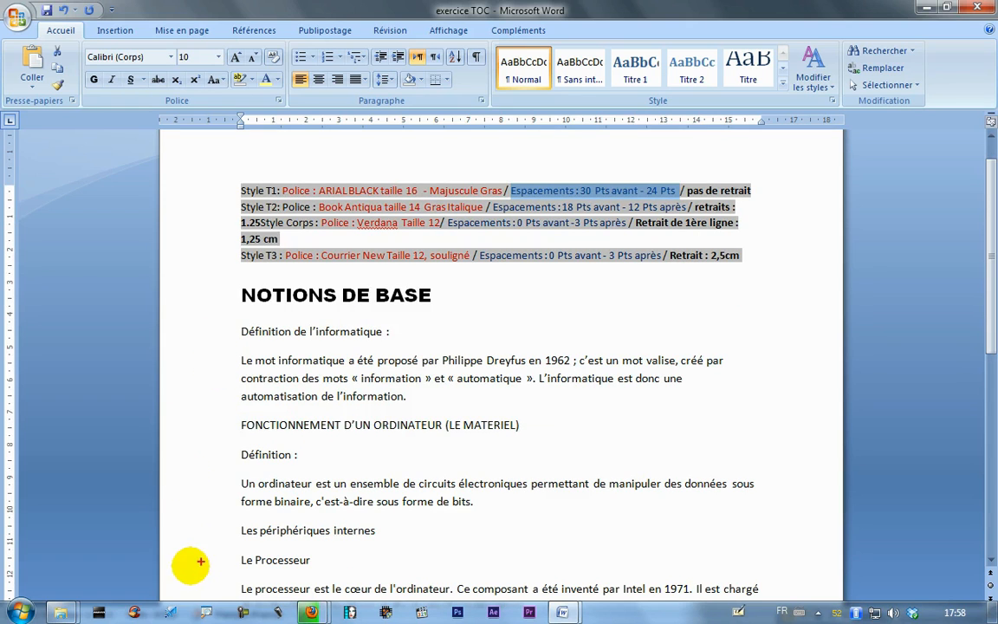
key("ctrl+2")
mouse_move(176, 568)
left_mouse_down()
mouse_move(184, 576)
mouse_move(244, 572)
left_mouse_up()
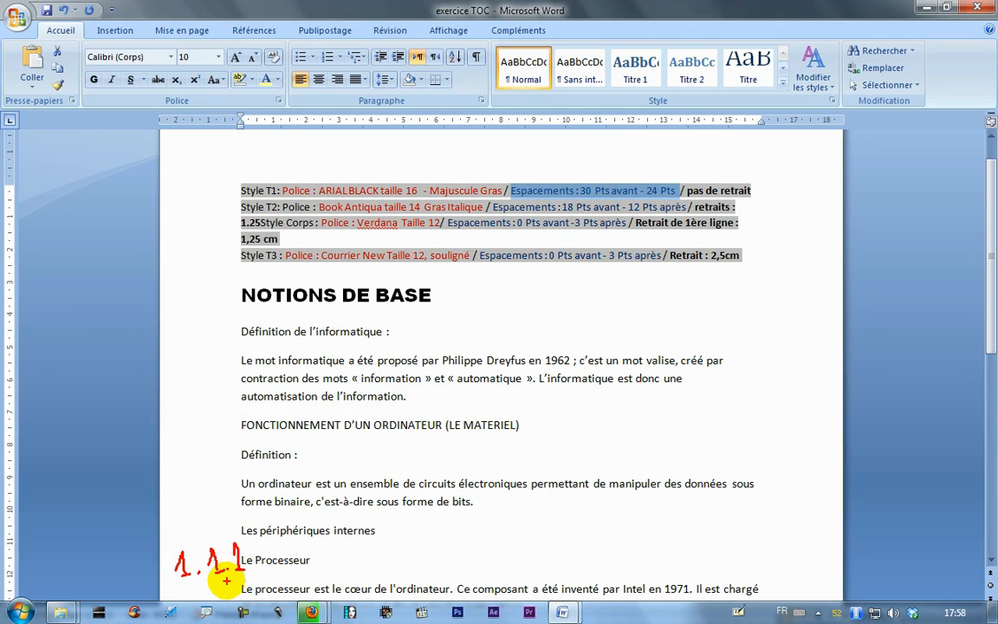
key("Escape")
Step: Number the heading "NOTIONS DE BASE" with the multilevel list format 1., 1.1., 1.1.1
left_click(201, 295)
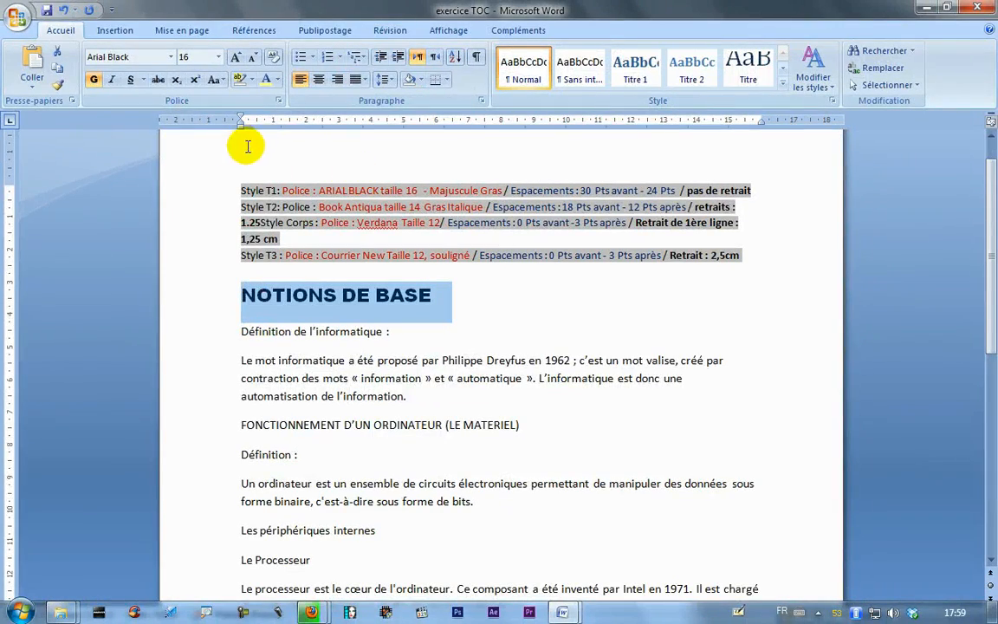
left_click(361, 62)
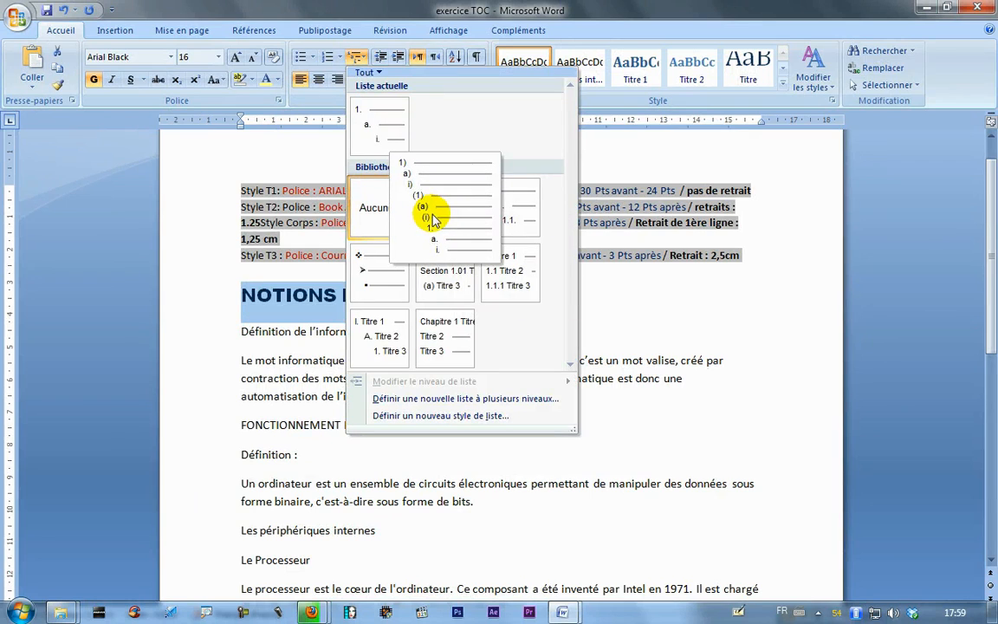
left_click(502, 215)
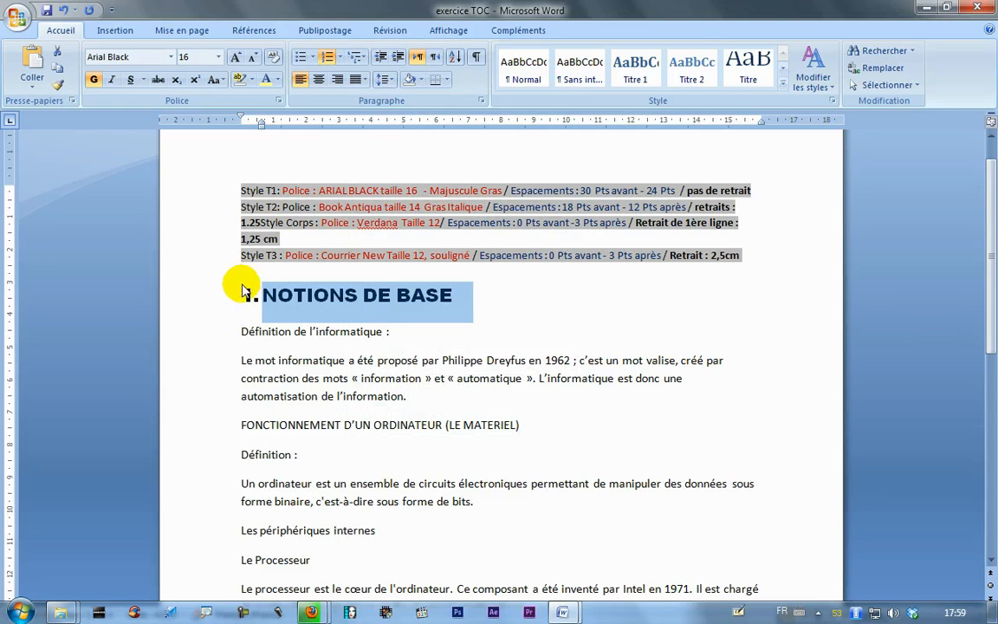
key("ctrl+shift+d")
left_click_drag(223, 276, 485, 328)
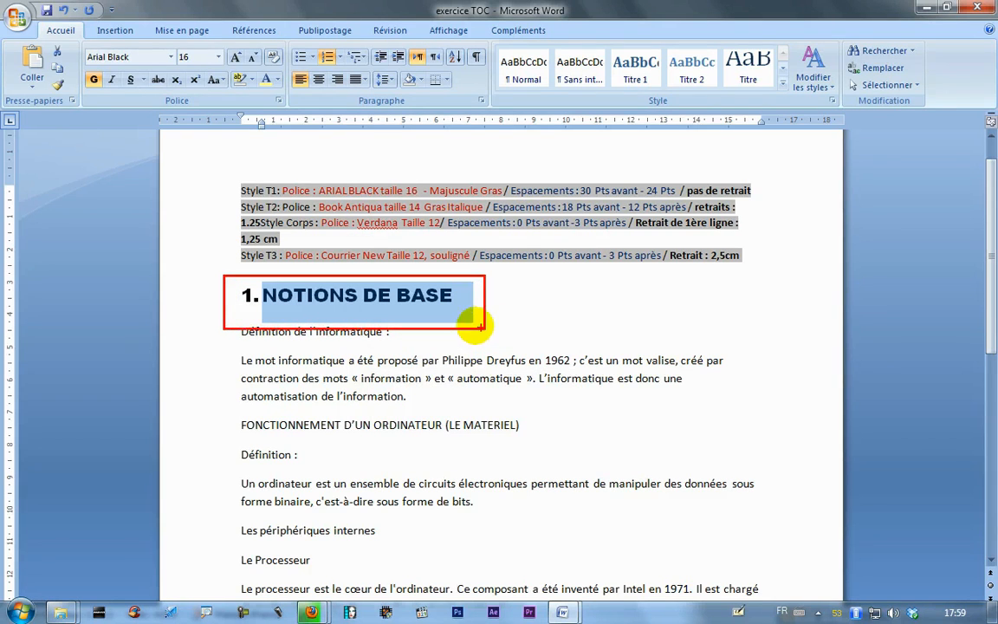
mouse_move(331, 291)
left_mouse_down()
mouse_move(425, 278)
mouse_move(605, 137)
mouse_move(635, 100)
mouse_move(628, 141)
left_mouse_up()
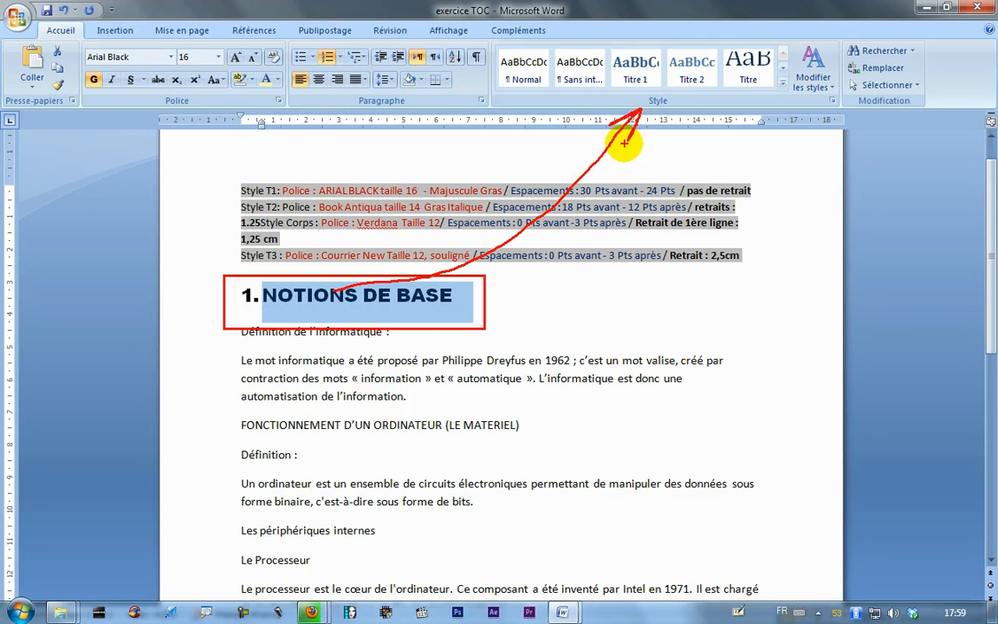
Step: Display the full Styles list docked alongside the document
key("Escape")
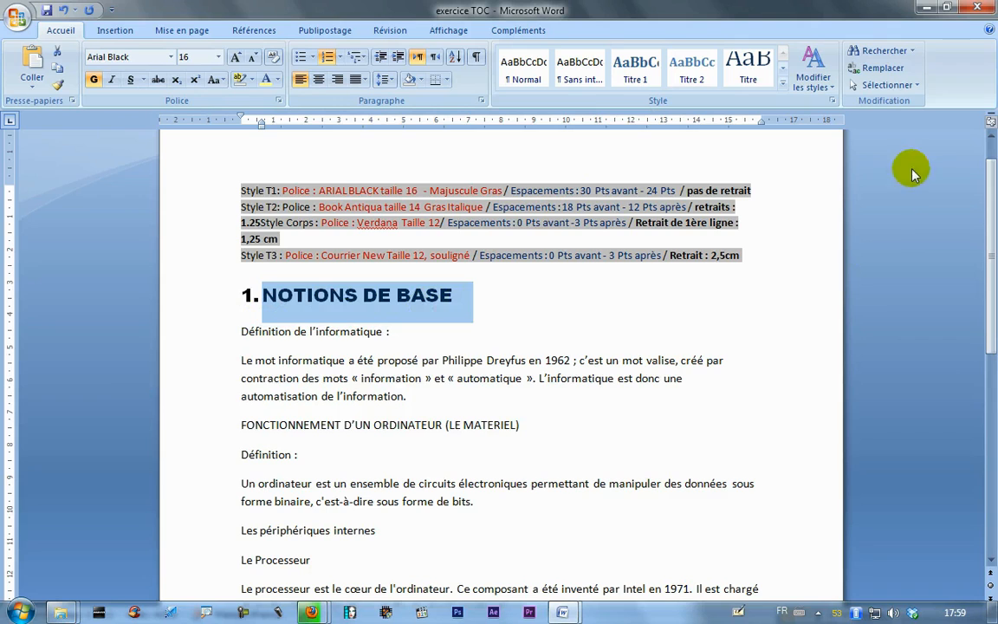
left_click(831, 100)
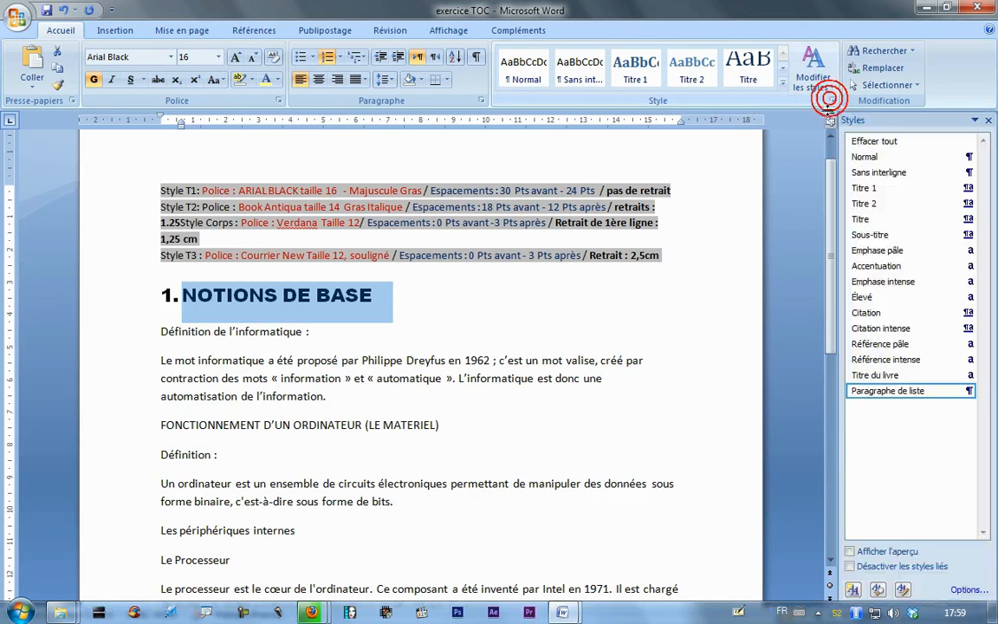
left_click_drag(893, 119, 7, 161)
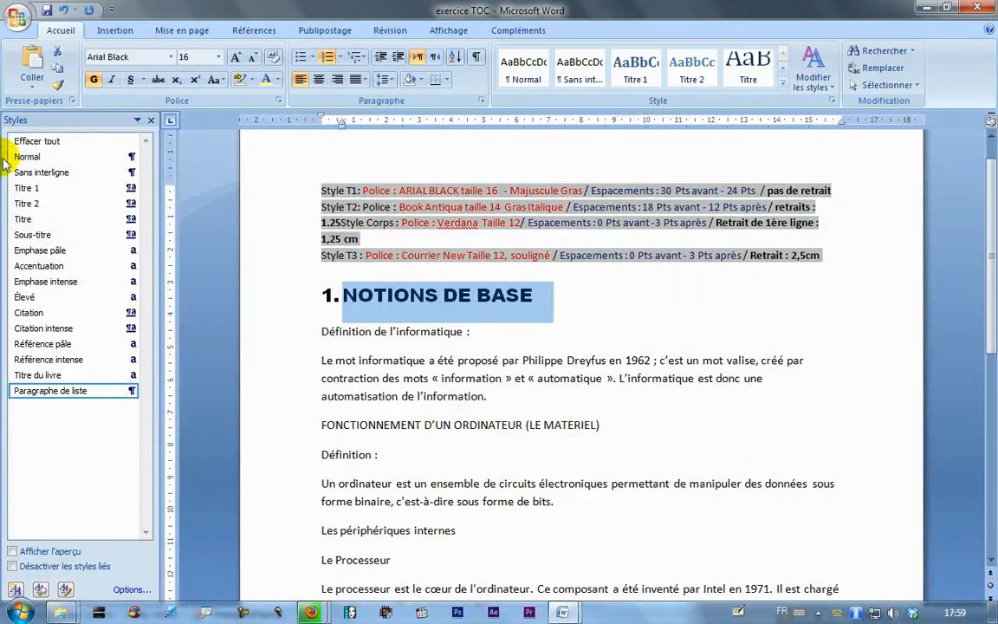
left_click_drag(79, 120, 892, 121)
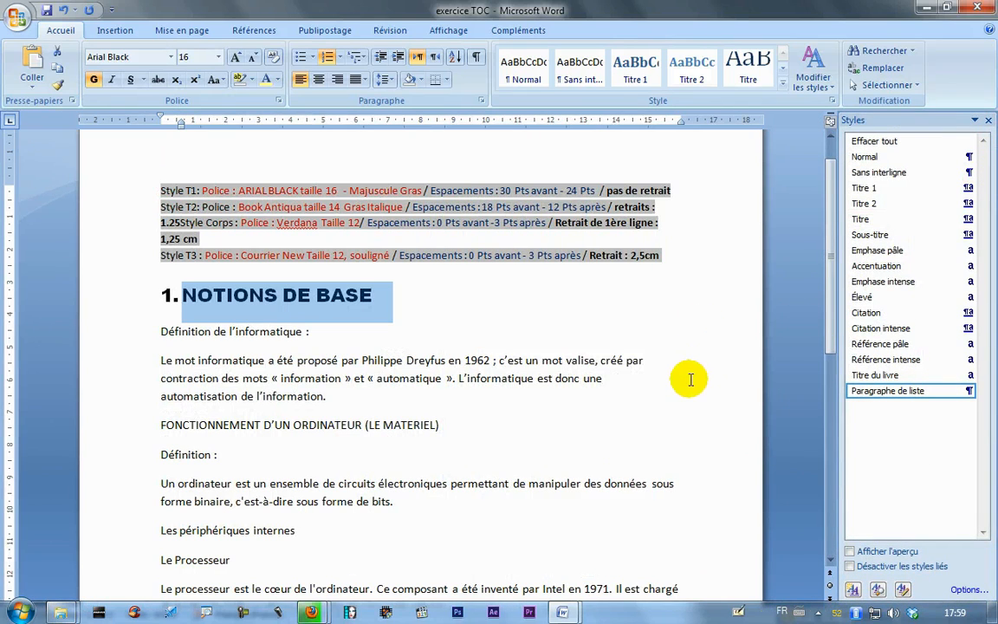
left_click_drag(850, 133, 982, 406)
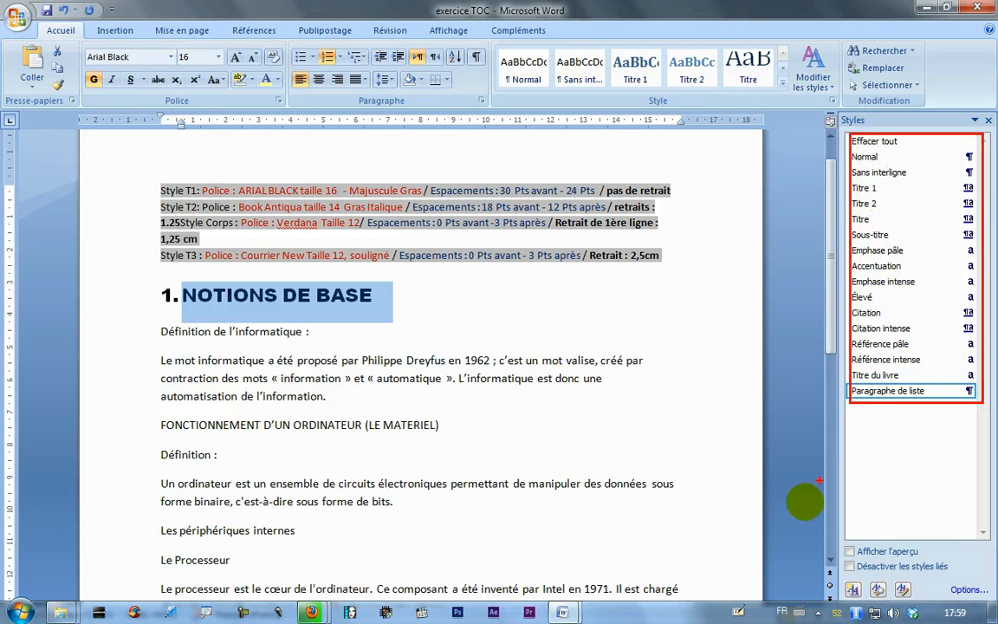
mouse_move(835, 574)
left_mouse_down()
mouse_move(865, 600)
mouse_move(742, 500)
mouse_move(703, 505)
mouse_move(723, 513)
left_mouse_up()
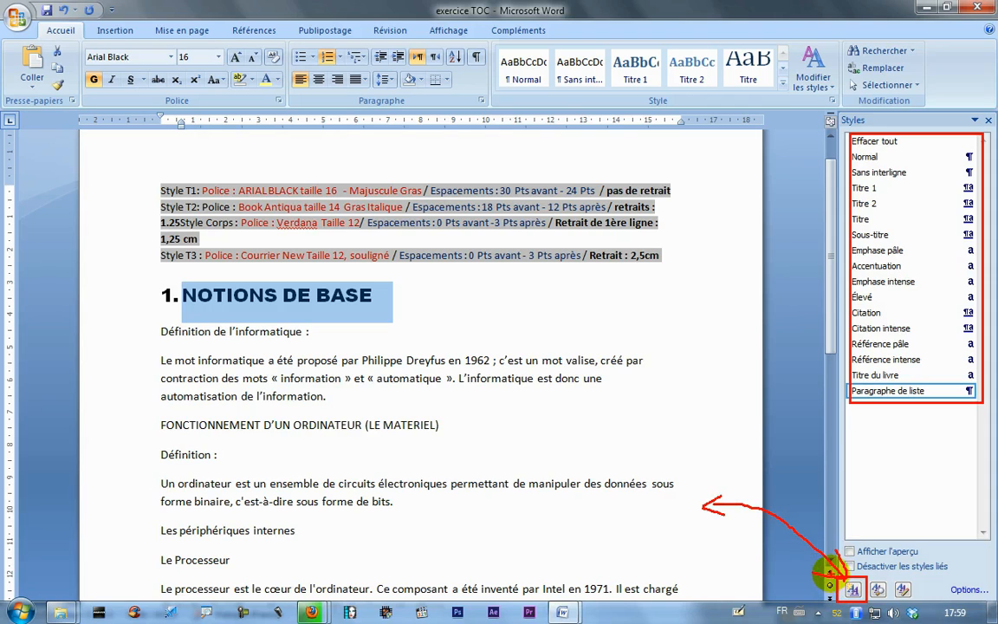
key("Escape")
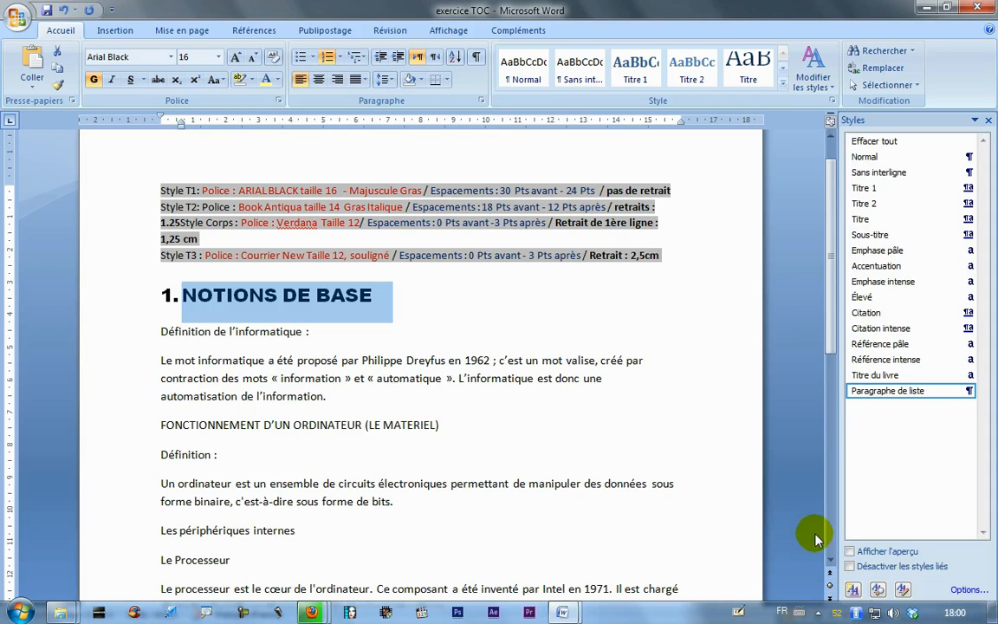
Step: Create a paragraph style named T1 from the formatting of the selected "NOTIONS DE BASE" heading
left_click(854, 590)
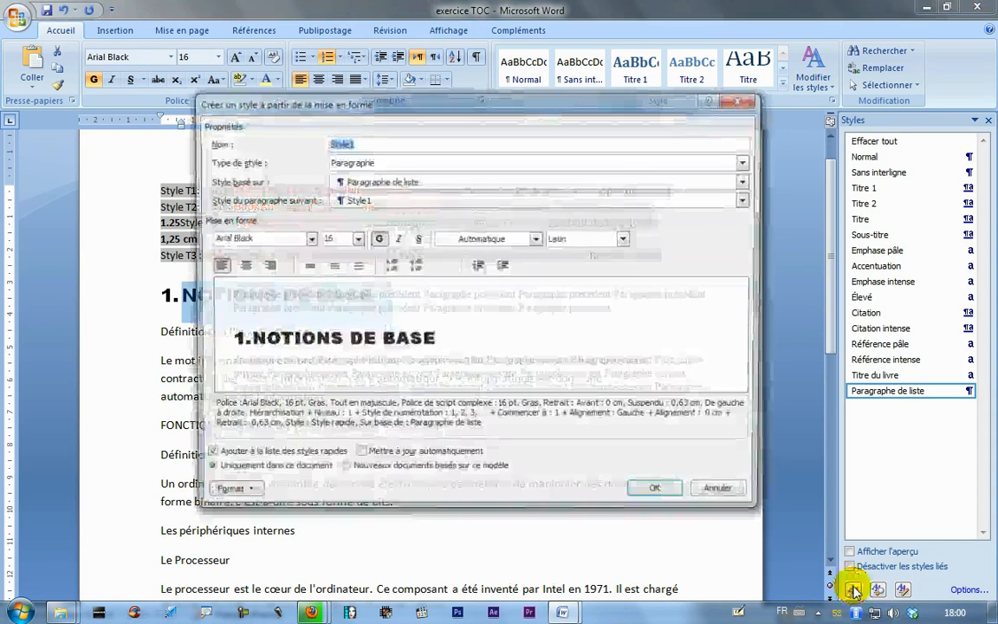
left_click_drag(436, 107, 461, 151)
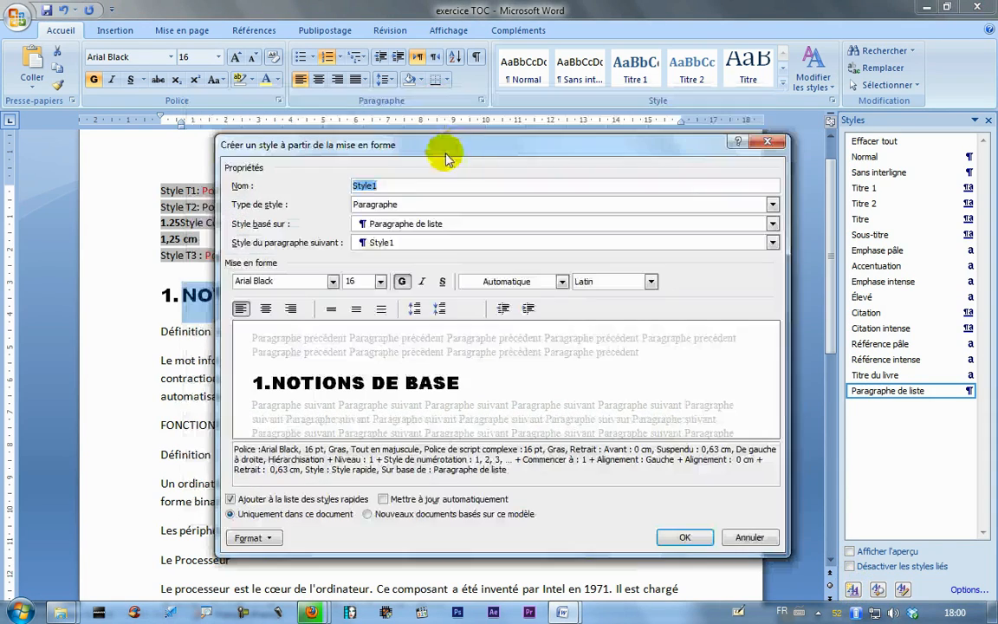
left_click(396, 184)
left_click_drag(395, 185, 351, 188)
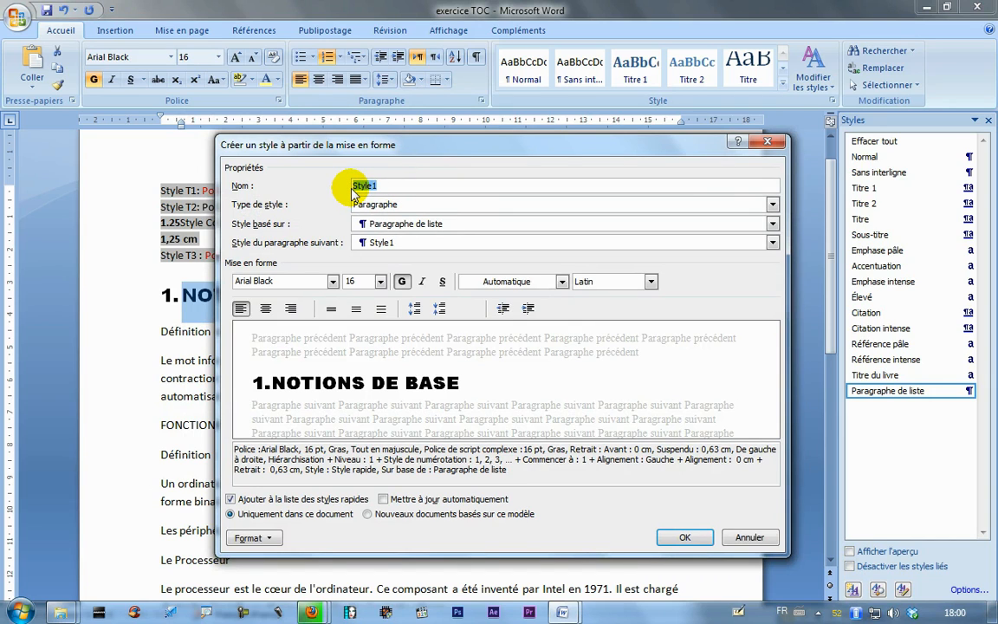
type("T")
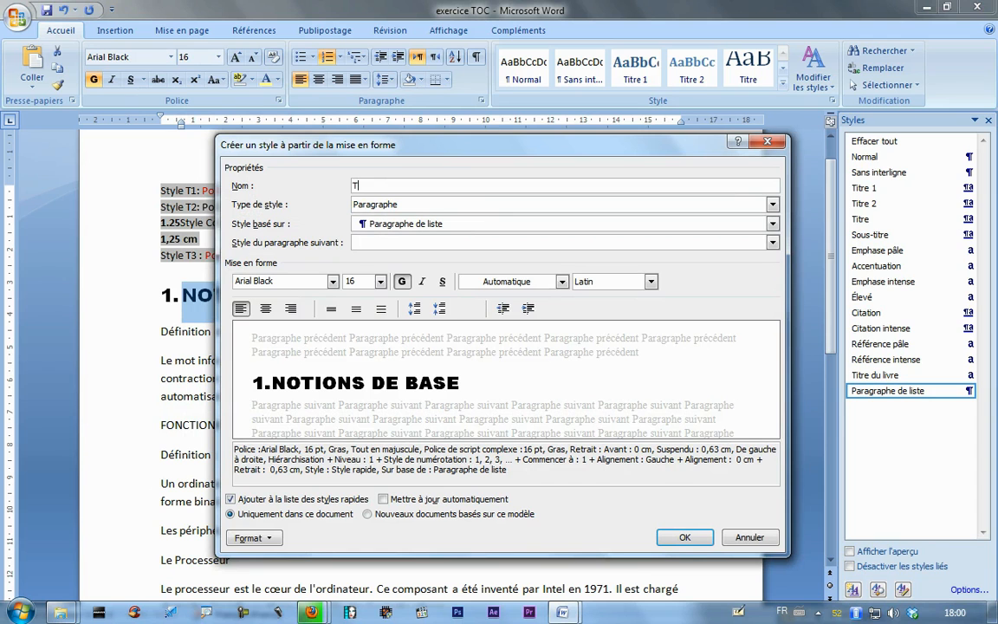
type("1")
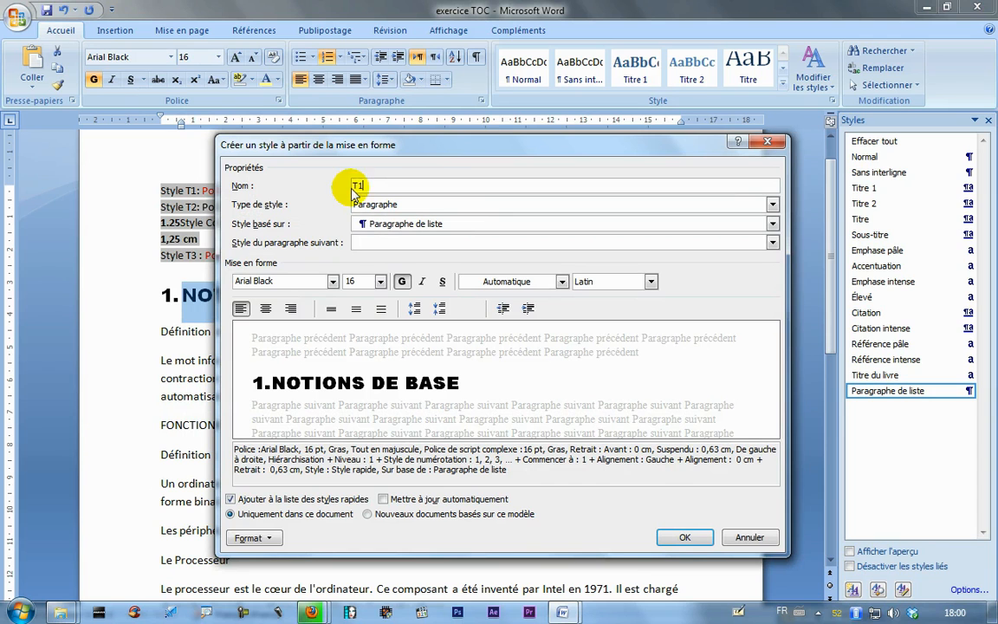
left_click(685, 538)
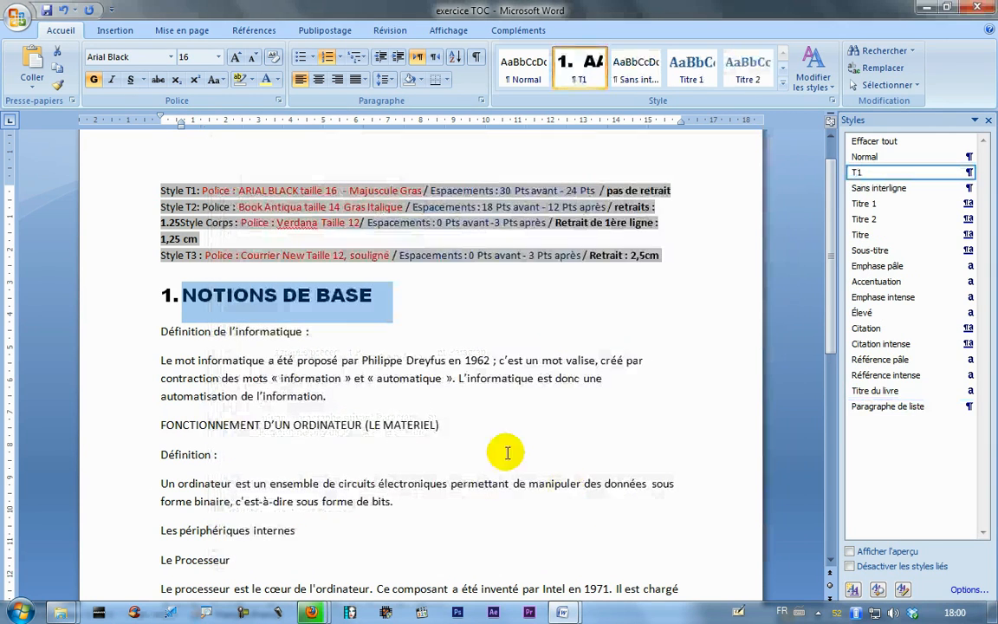
left_click(373, 396)
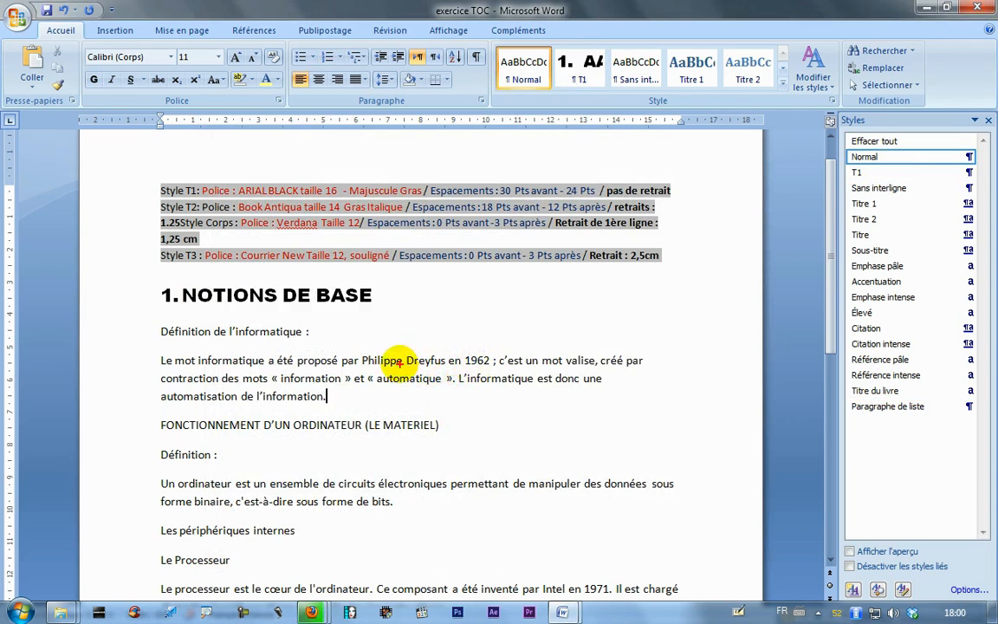
mouse_move(133, 270)
left_mouse_down()
mouse_move(246, 317)
mouse_move(397, 318)
left_mouse_up()
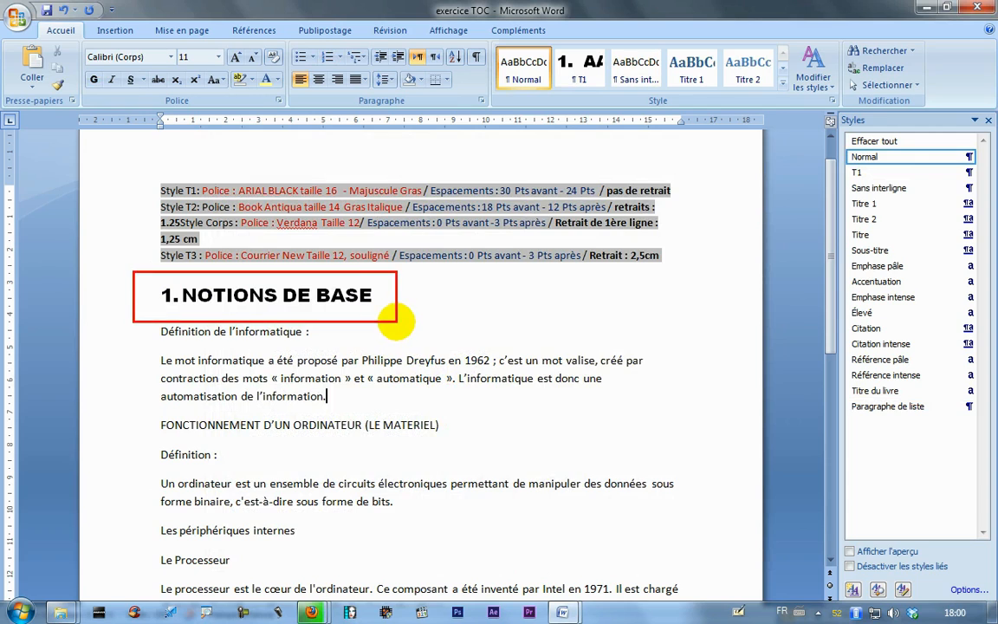
left_click_drag(392, 294, 478, 292)
key("Escape")
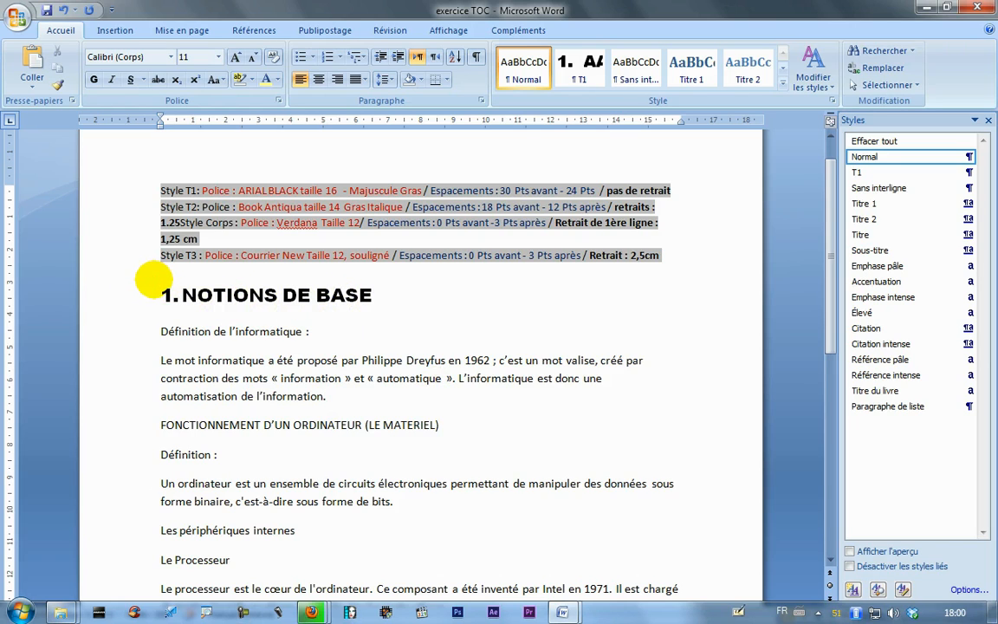
mouse_move(152, 273)
left_mouse_down()
mouse_move(387, 312)
mouse_move(394, 288)
mouse_move(525, 182)
mouse_move(784, 156)
mouse_move(842, 171)
mouse_move(979, 181)
left_mouse_up()
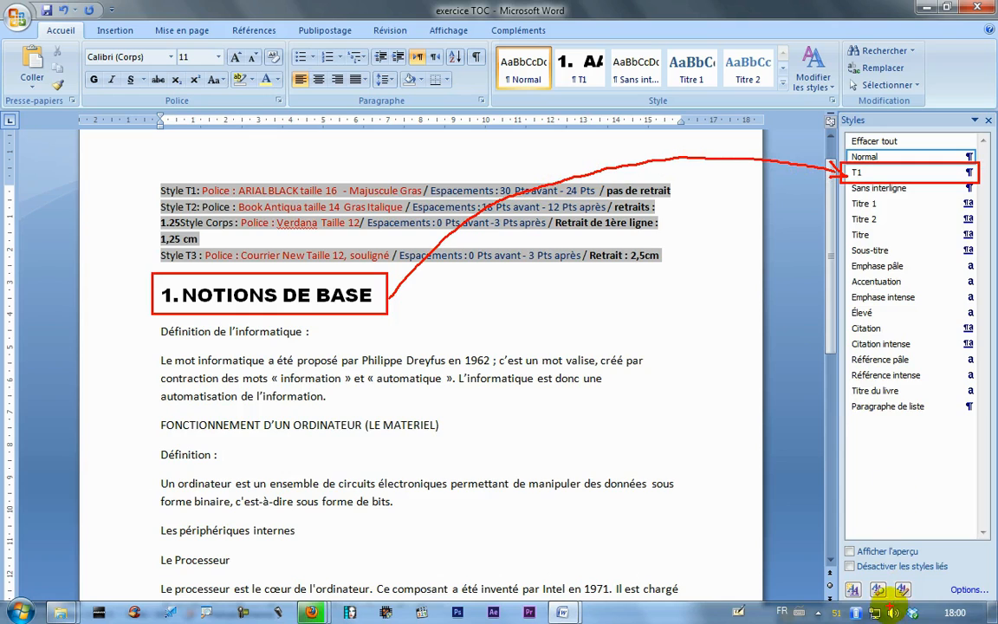
left_click_drag(871, 587, 874, 594)
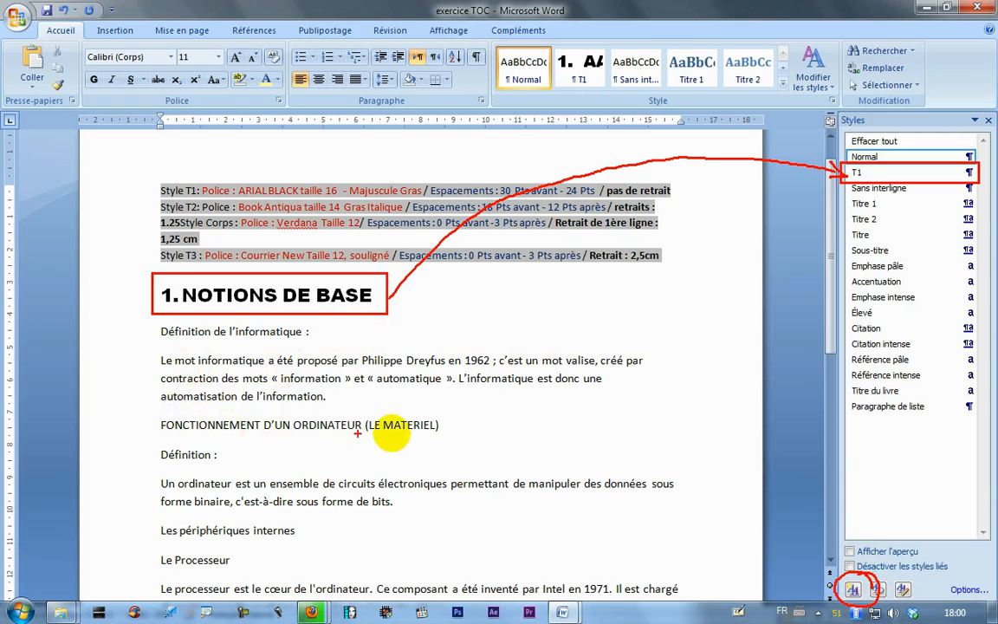
mouse_move(855, 423)
left_mouse_down()
mouse_move(876, 445)
mouse_move(973, 448)
left_mouse_up()
mouse_move(875, 437)
left_mouse_down()
mouse_move(635, 350)
mouse_move(457, 379)
mouse_move(448, 387)
mouse_move(473, 417)
left_mouse_up()
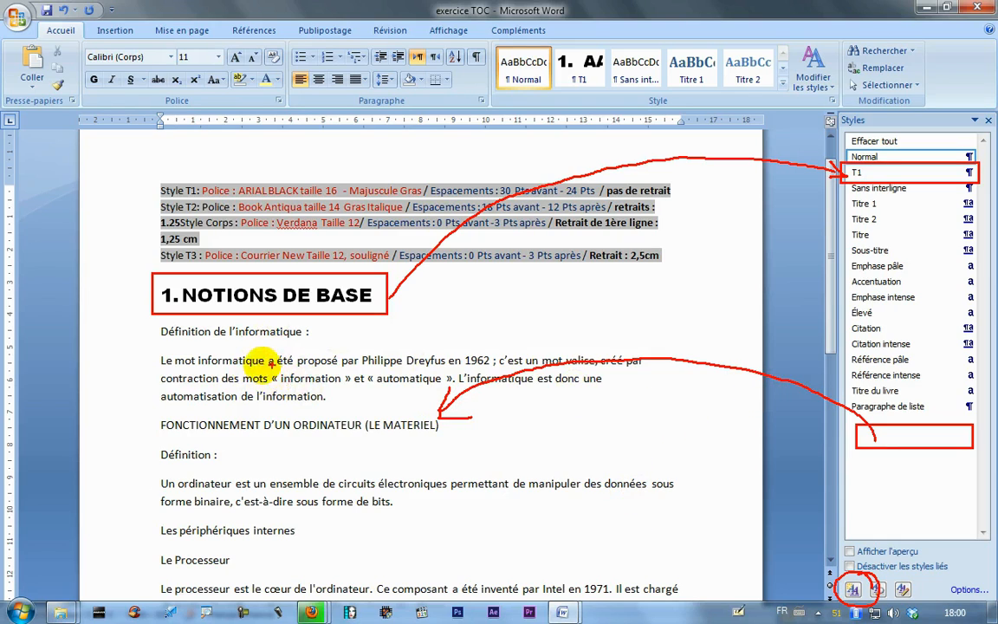
key("Escape")
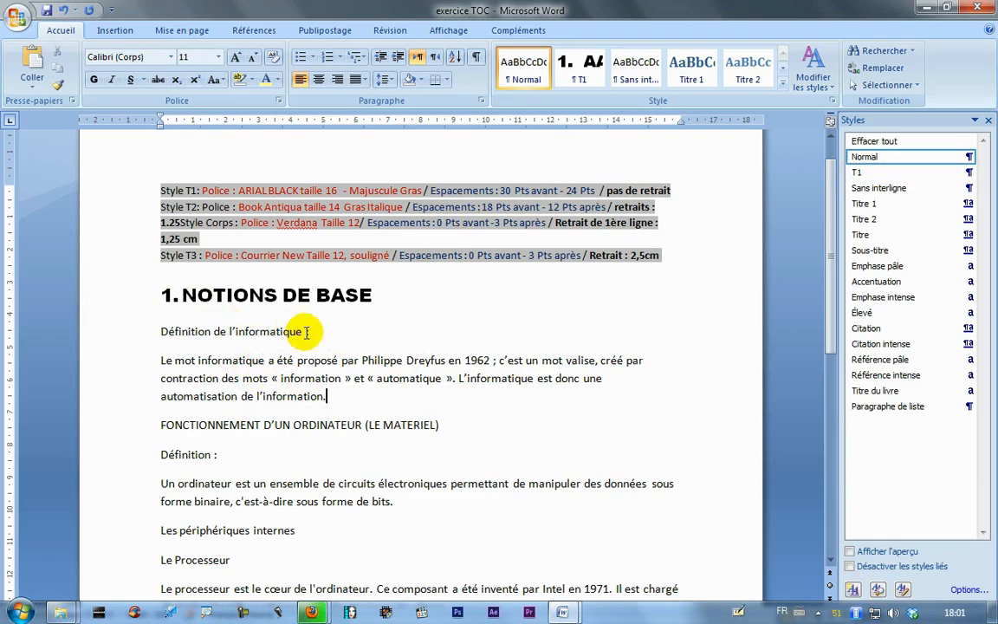
Step: Apply the T1 style to the line "Définition de l'informatique :" below the first heading
left_click(108, 332)
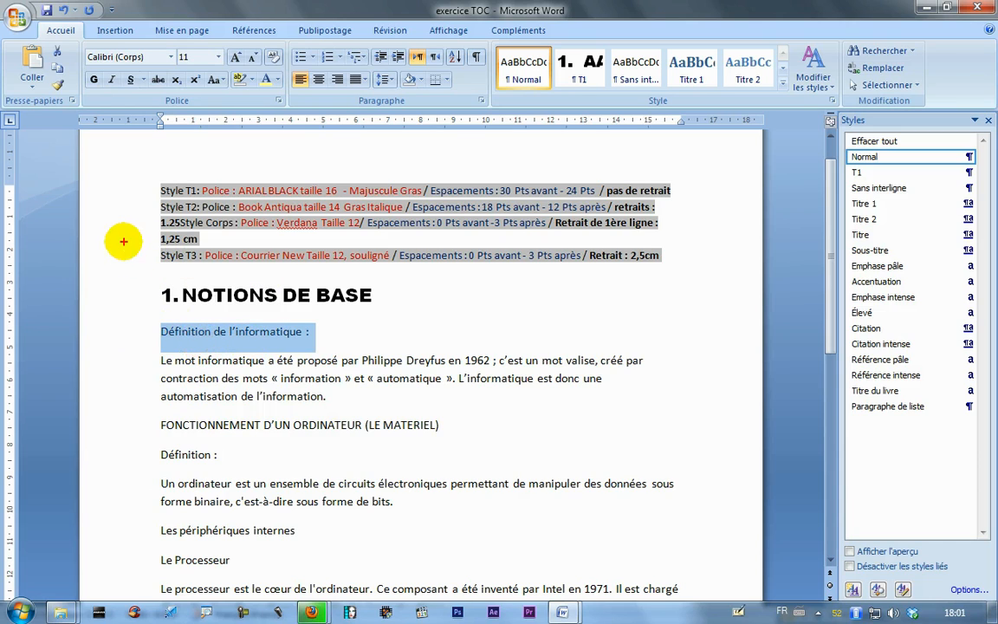
mouse_move(98, 206)
left_mouse_down()
mouse_move(149, 214)
mouse_move(138, 218)
left_mouse_up()
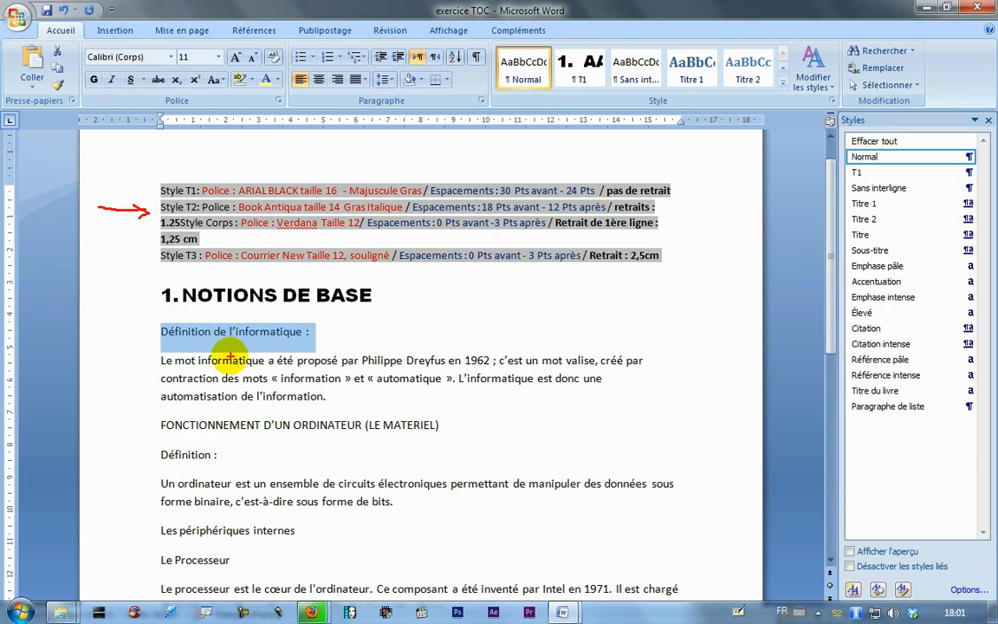
mouse_move(405, 297)
left_mouse_down()
mouse_move(381, 336)
mouse_move(373, 290)
left_mouse_up()
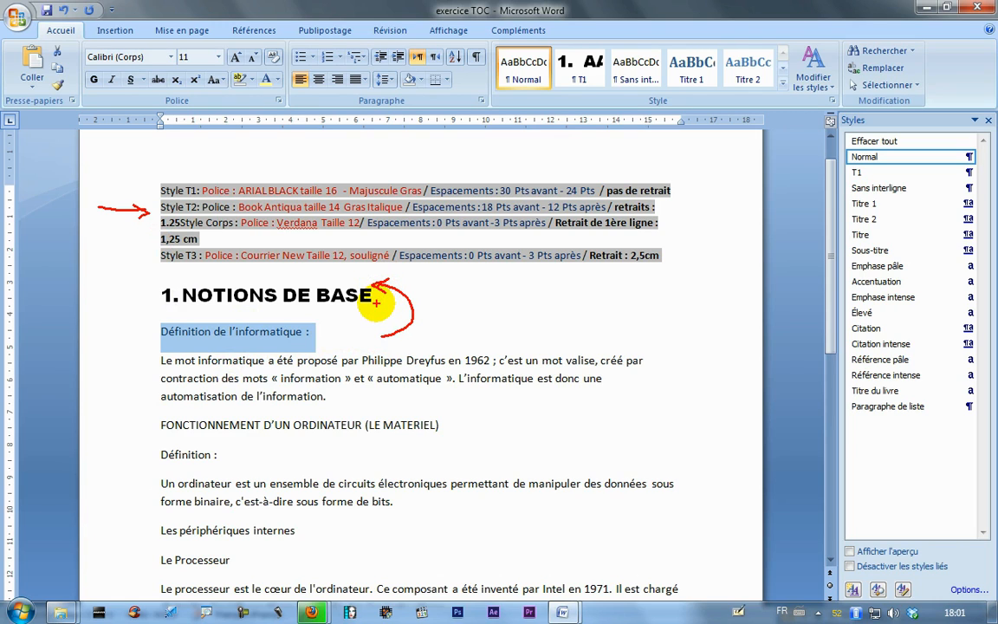
key("Escape")
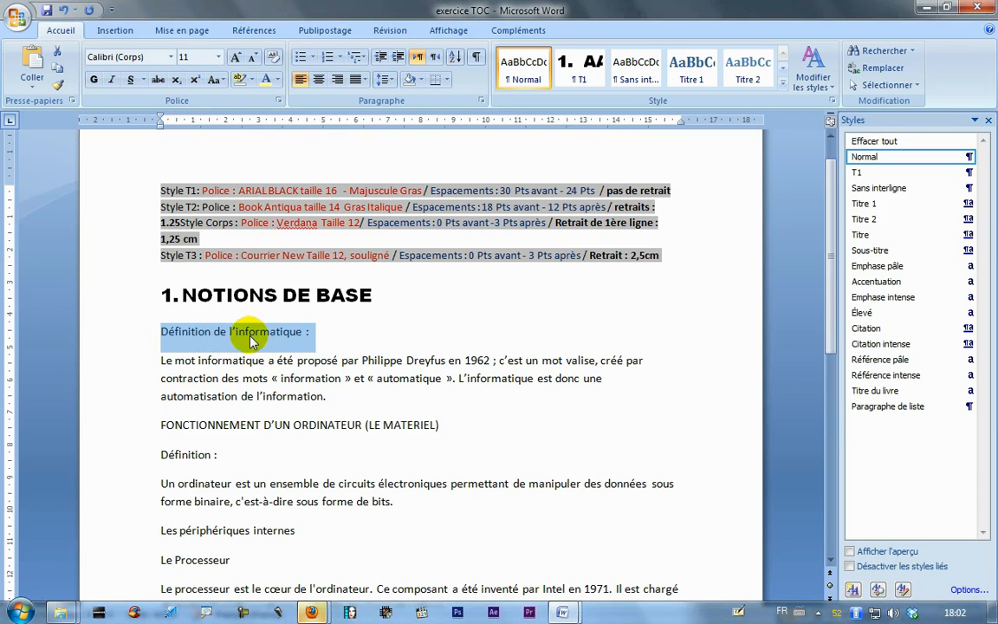
left_click(857, 174)
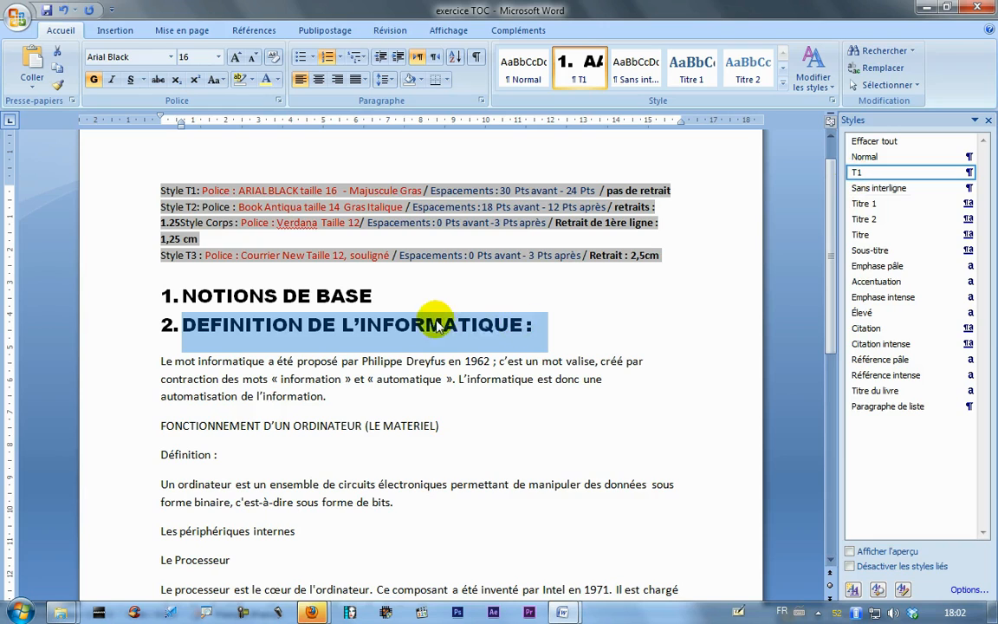
Step: Set the paragraph spacing of the "NOTIONS DE BASE" heading to 30 pt before and 24 pt after
left_click_drag(373, 297, 208, 304)
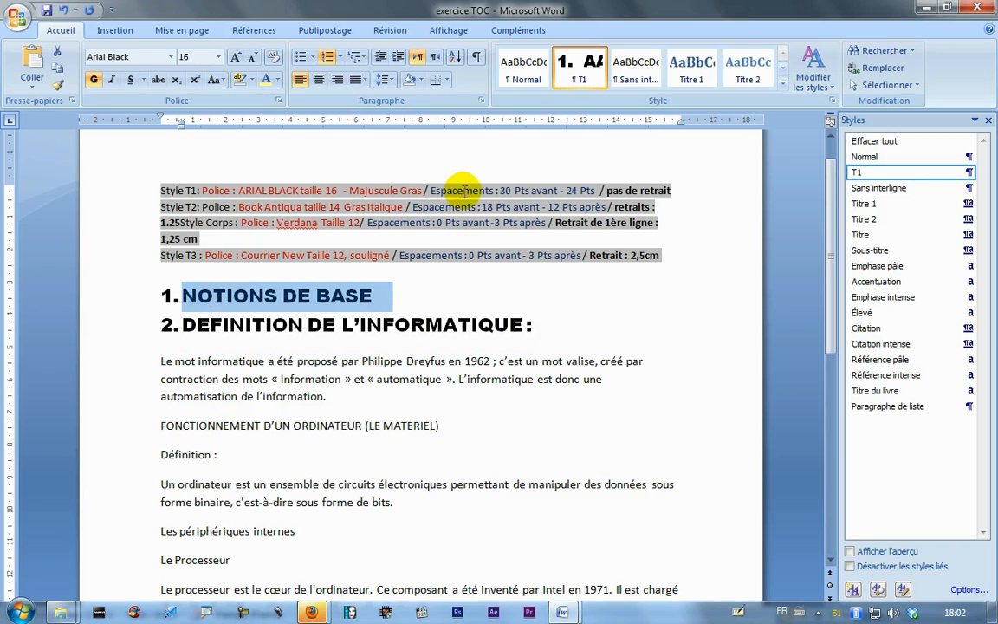
left_click(482, 101)
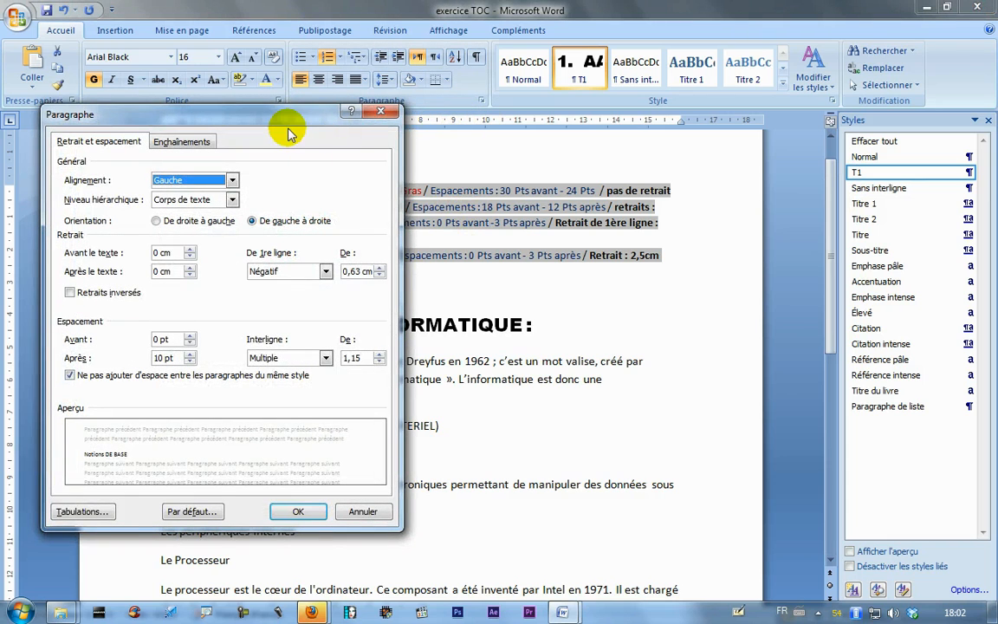
left_click_drag(289, 124, 250, 131)
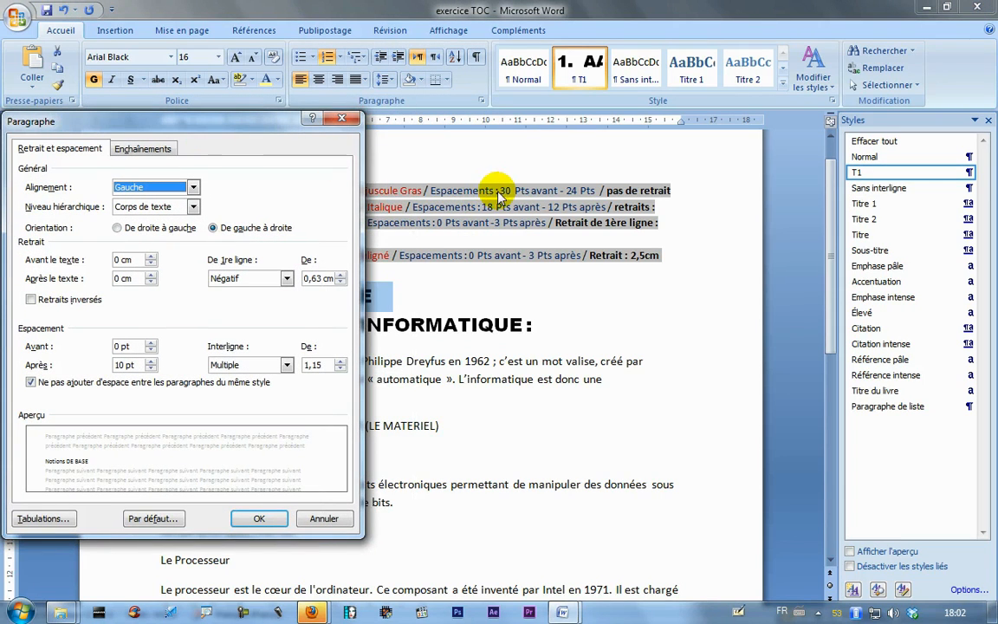
left_click_drag(129, 346, 89, 350)
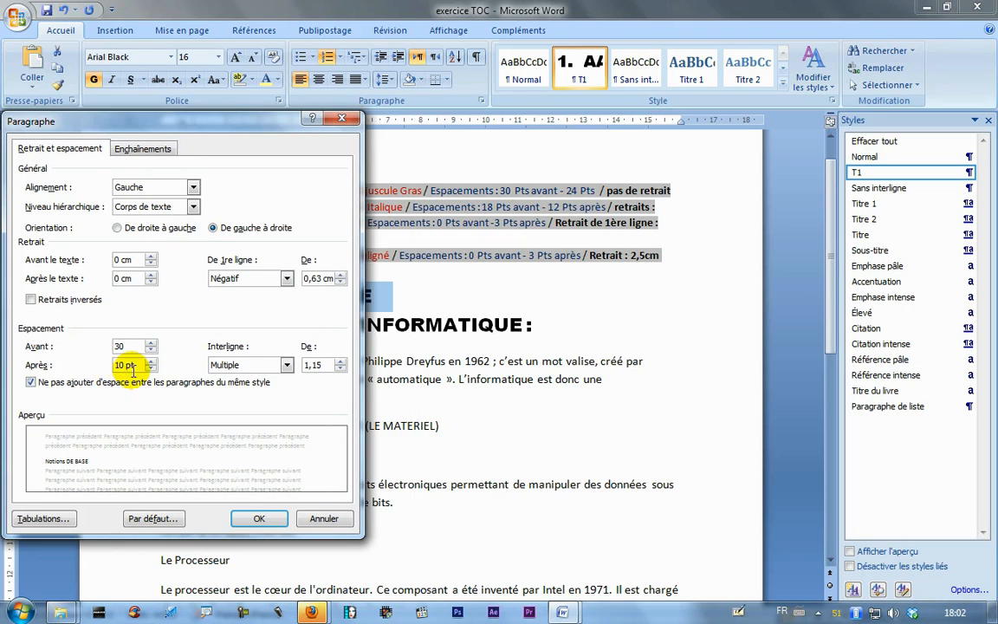
left_click_drag(129, 365, 102, 365)
type("3")
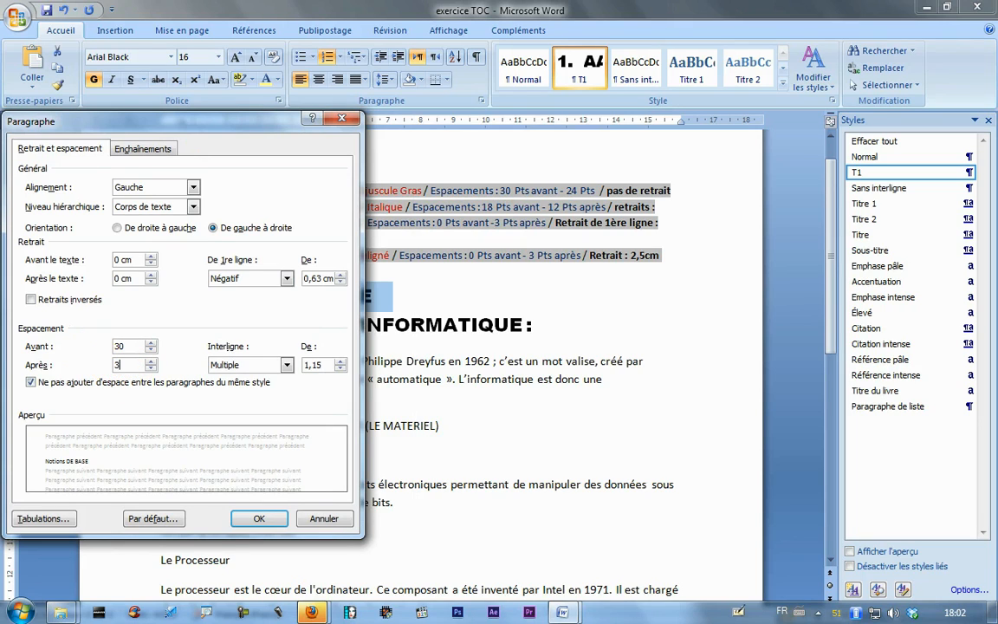
key("BackSpace")
left_click(258, 520)
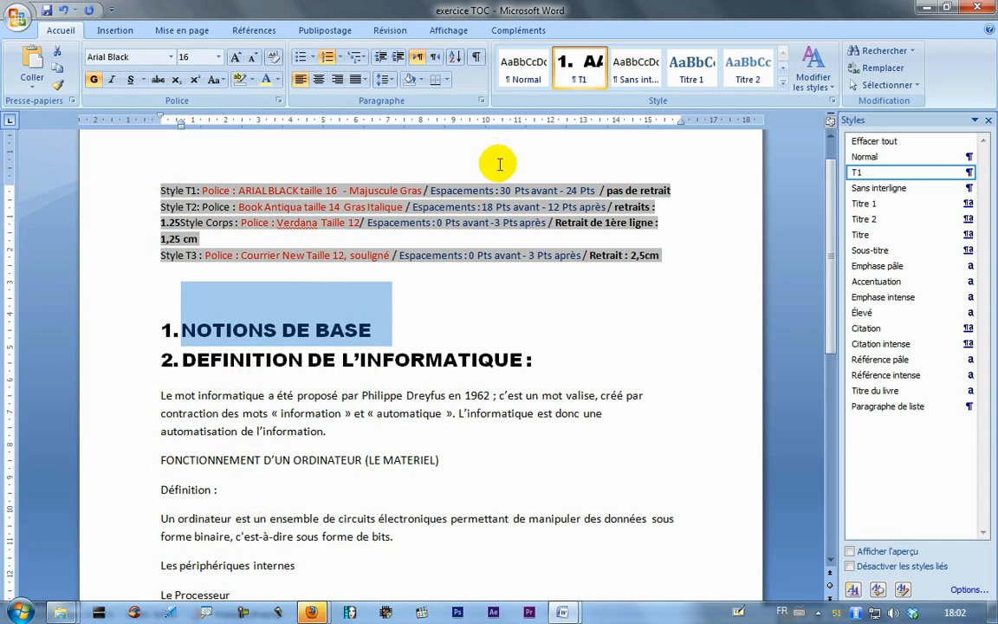
Step: Set the first-line indent of the "NOTIONS DE BASE" heading to (Aucun)
left_click(482, 101)
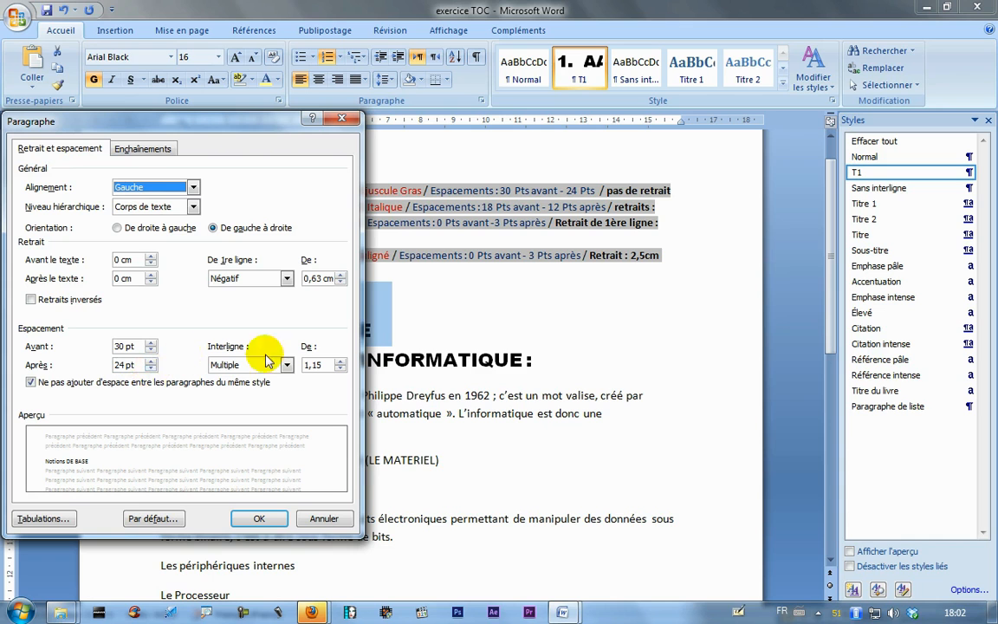
left_click(284, 279)
left_click(260, 294)
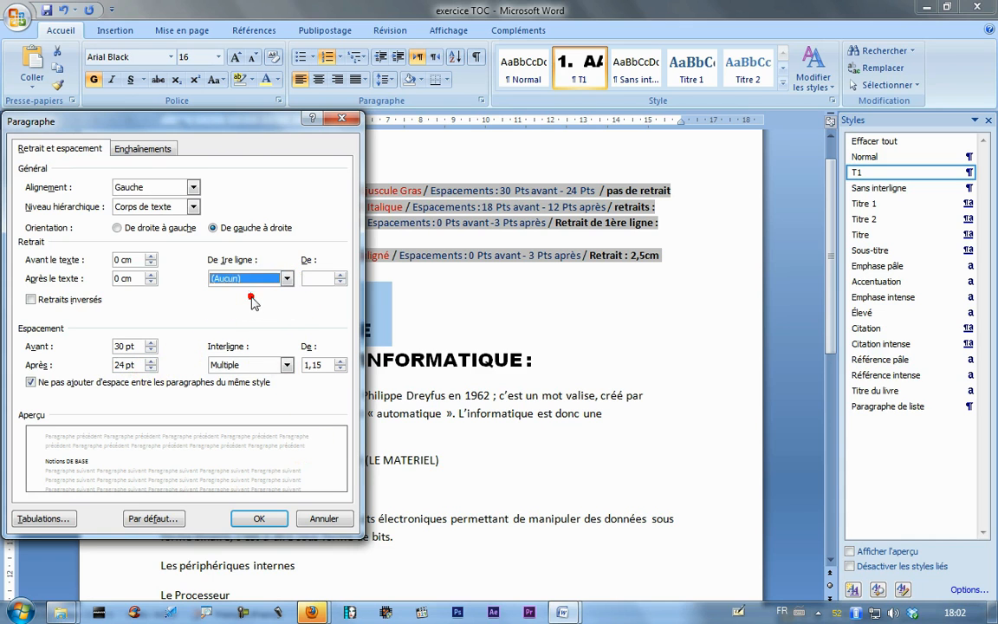
left_click(269, 514)
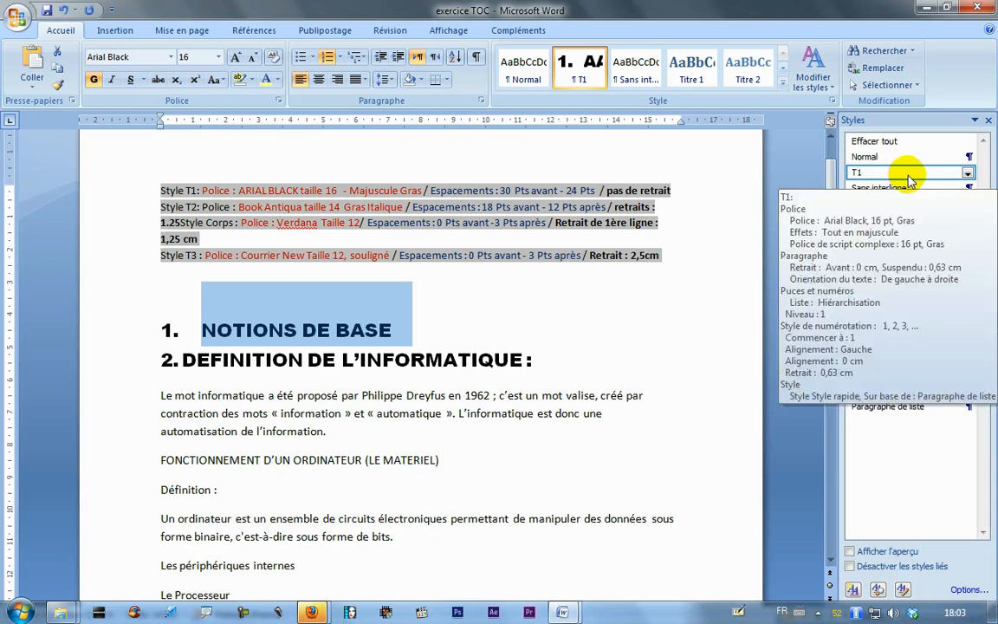
mouse_move(969, 176)
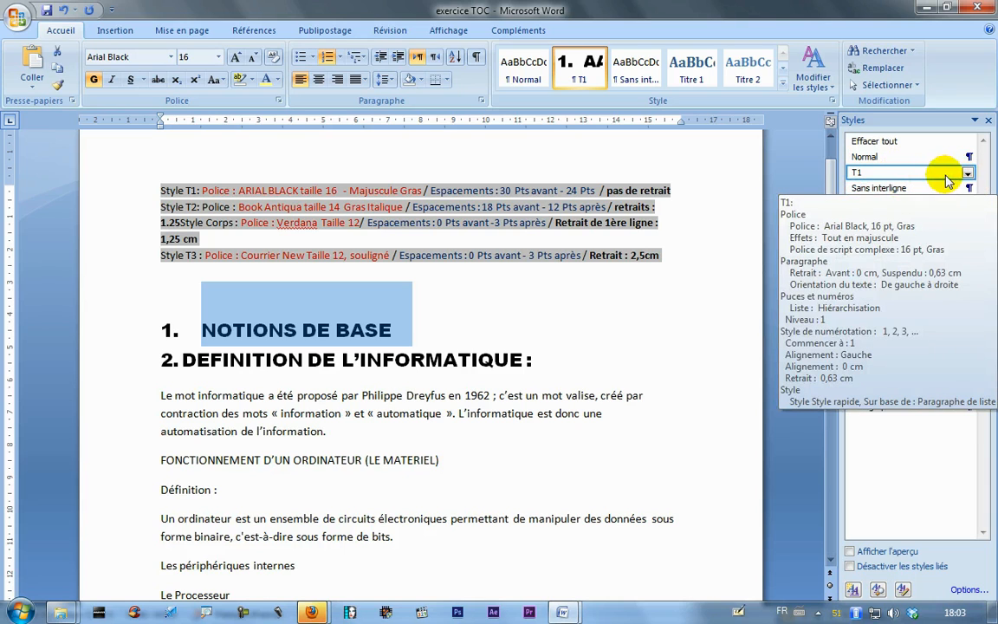
left_click(969, 173)
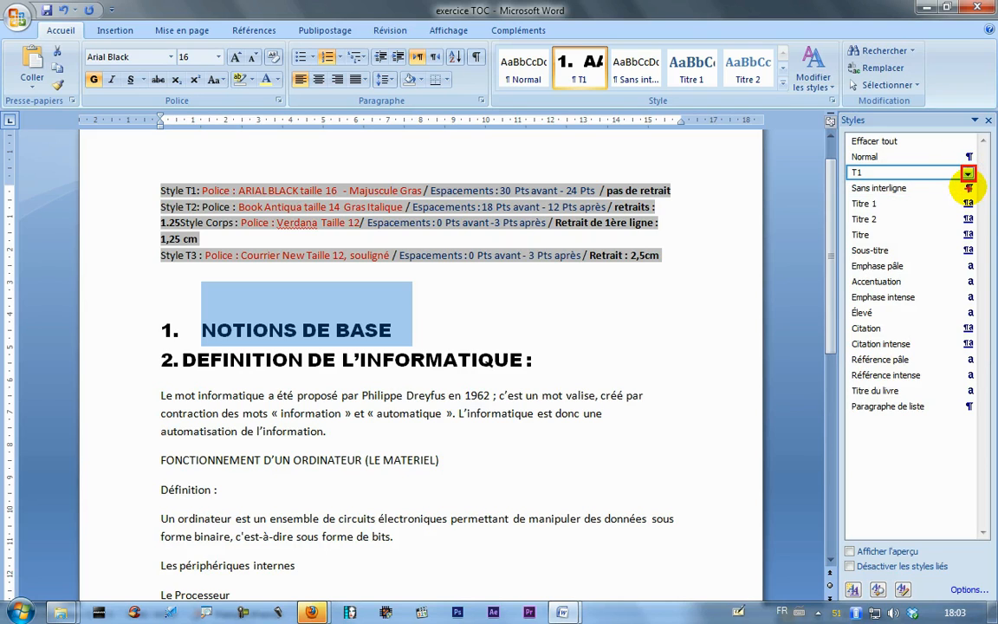
mouse_move(968, 181)
left_mouse_down()
mouse_move(930, 192)
mouse_move(963, 204)
left_mouse_up()
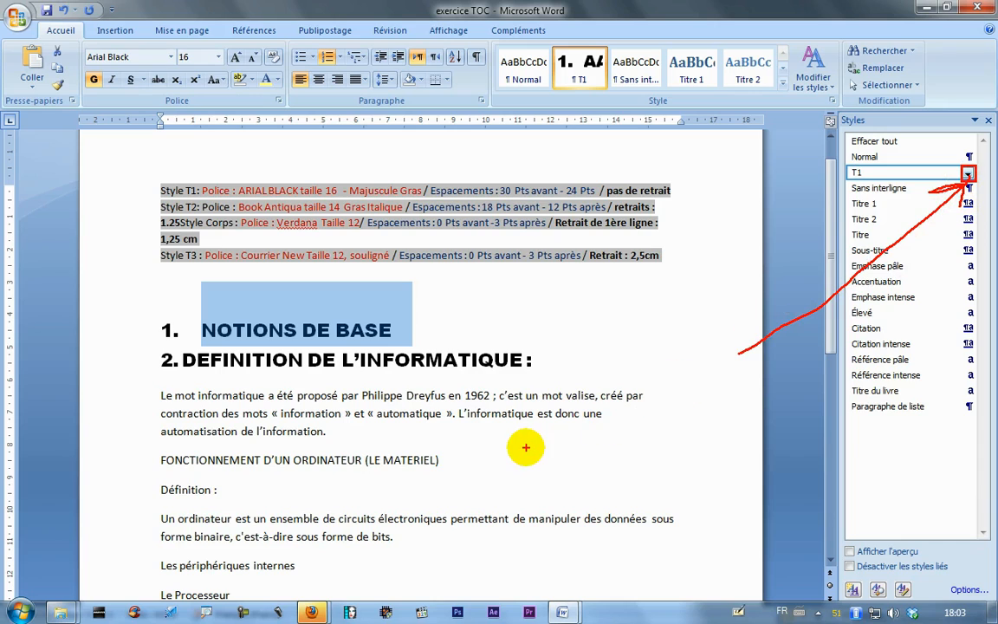
left_click_drag(485, 477, 486, 441)
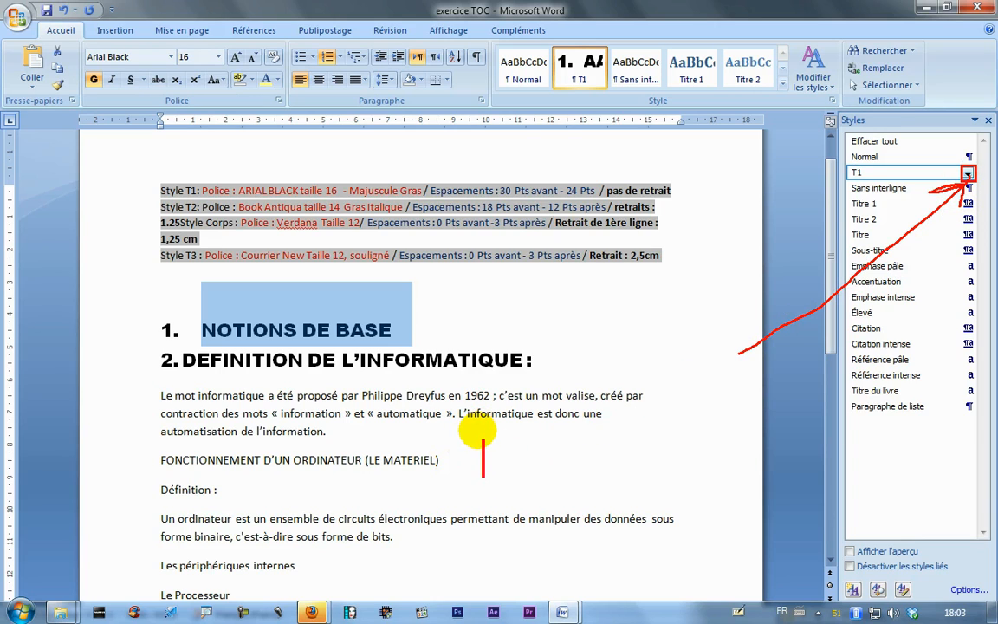
type("B")
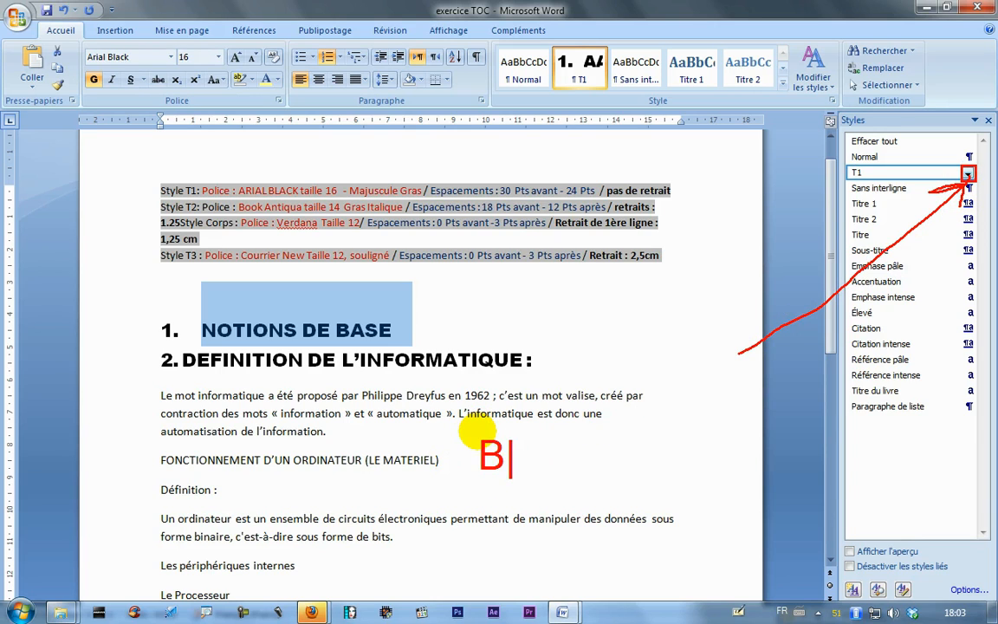
type("D")
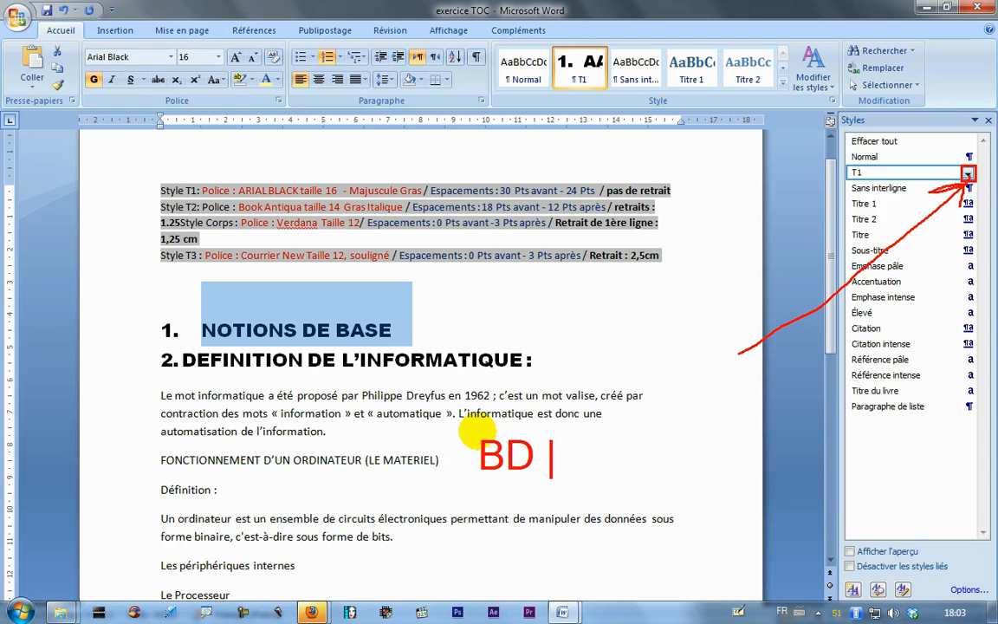
type(" Souris")
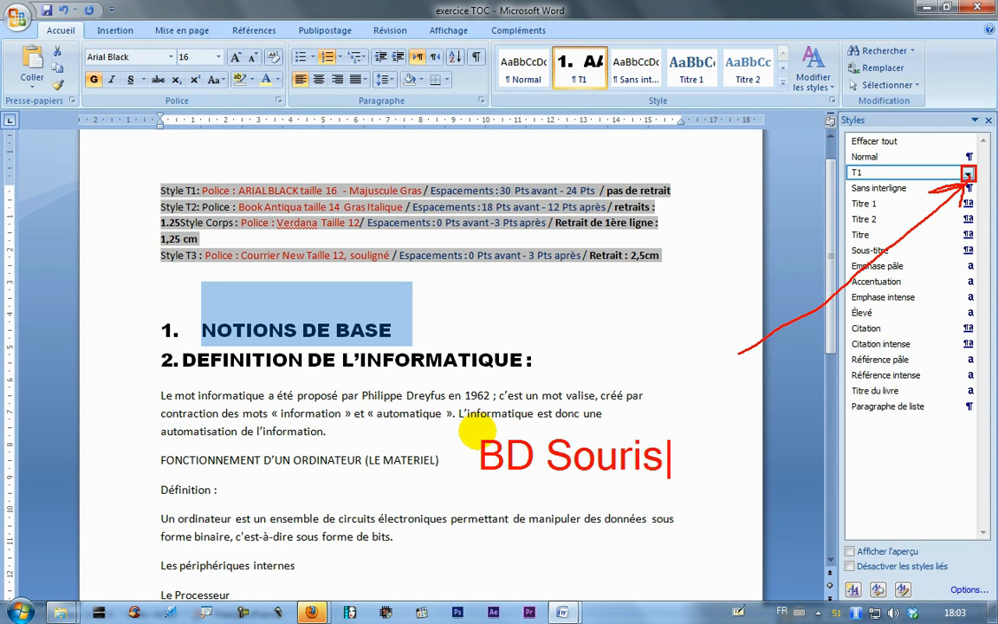
key("Escape")
key("Escape")
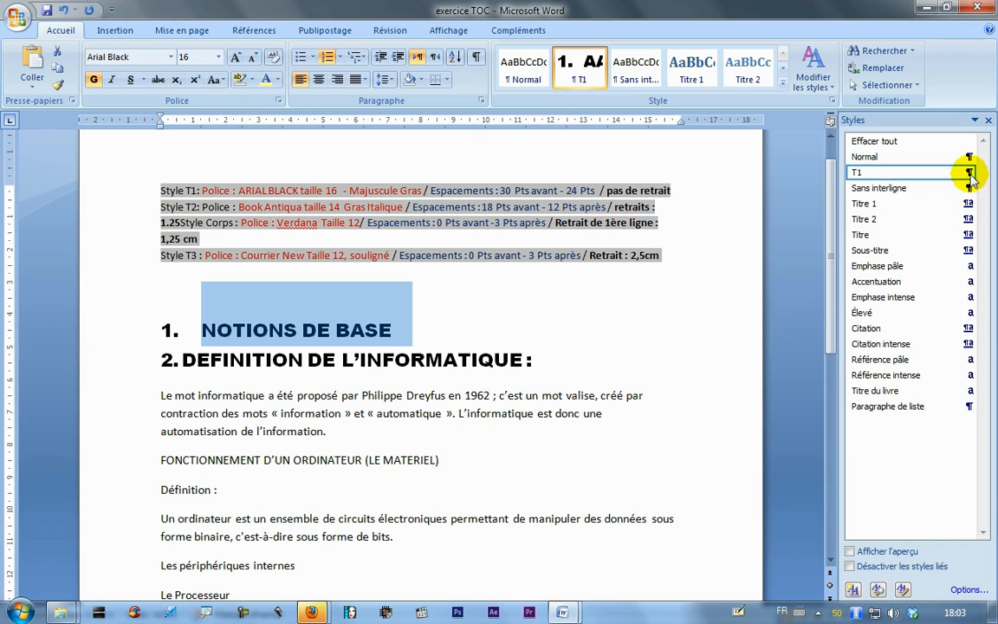
Step: Open the update and modification options of the T1 style while the "NOTIONS DE BASE" heading is selected
mouse_move(894, 178)
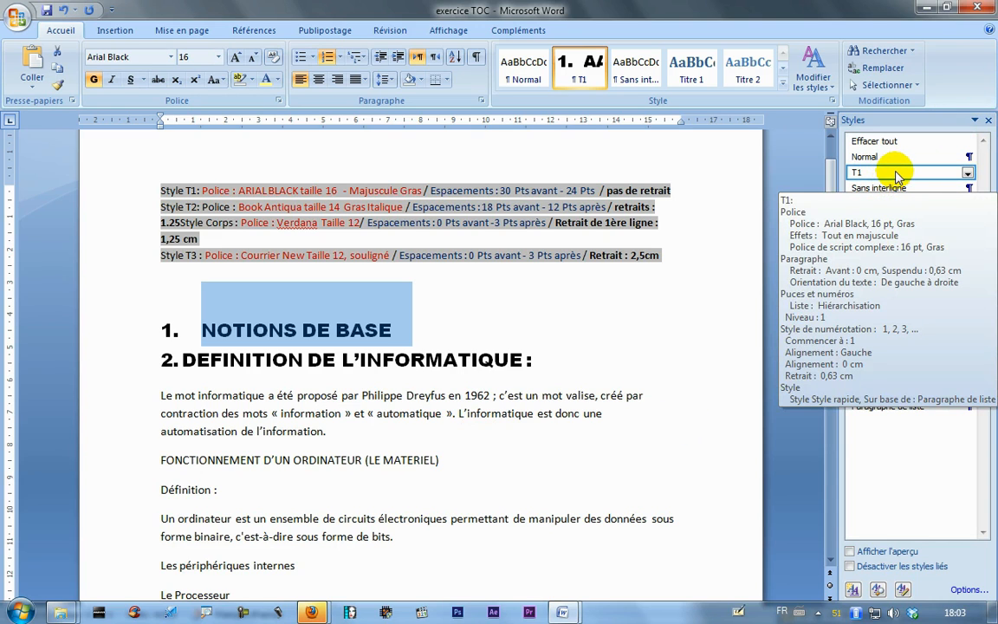
right_click(897, 176)
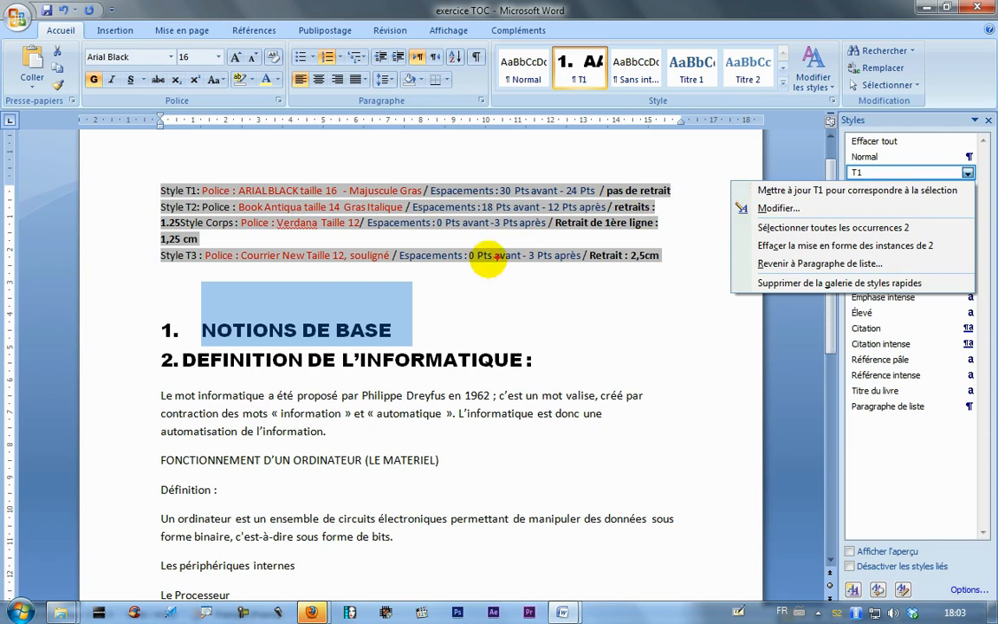
mouse_move(151, 299)
left_mouse_down()
mouse_move(416, 357)
mouse_move(413, 344)
mouse_move(507, 193)
mouse_move(730, 182)
mouse_move(751, 189)
left_mouse_up()
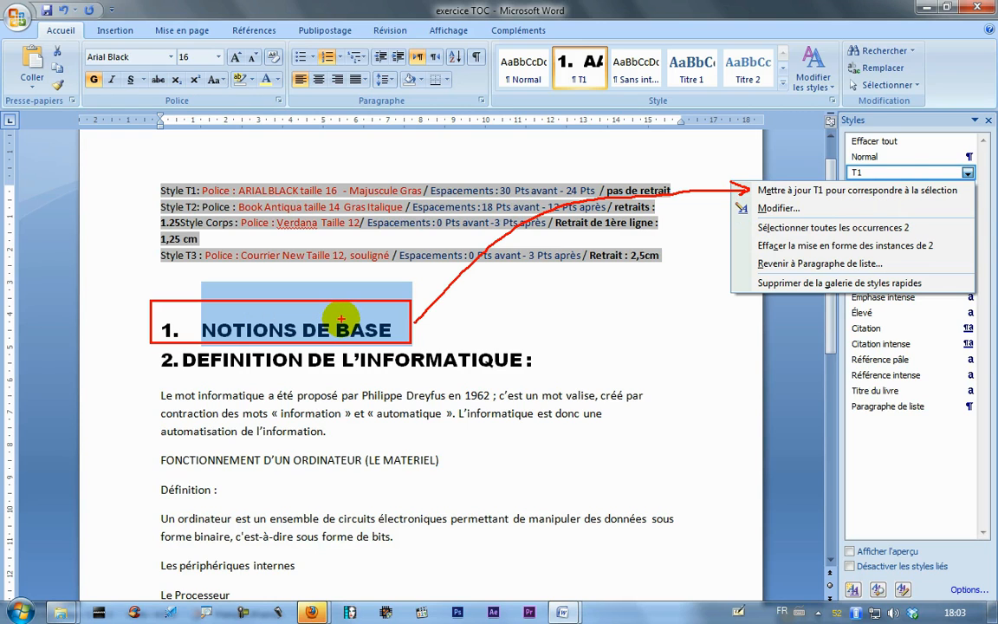
key("Escape")
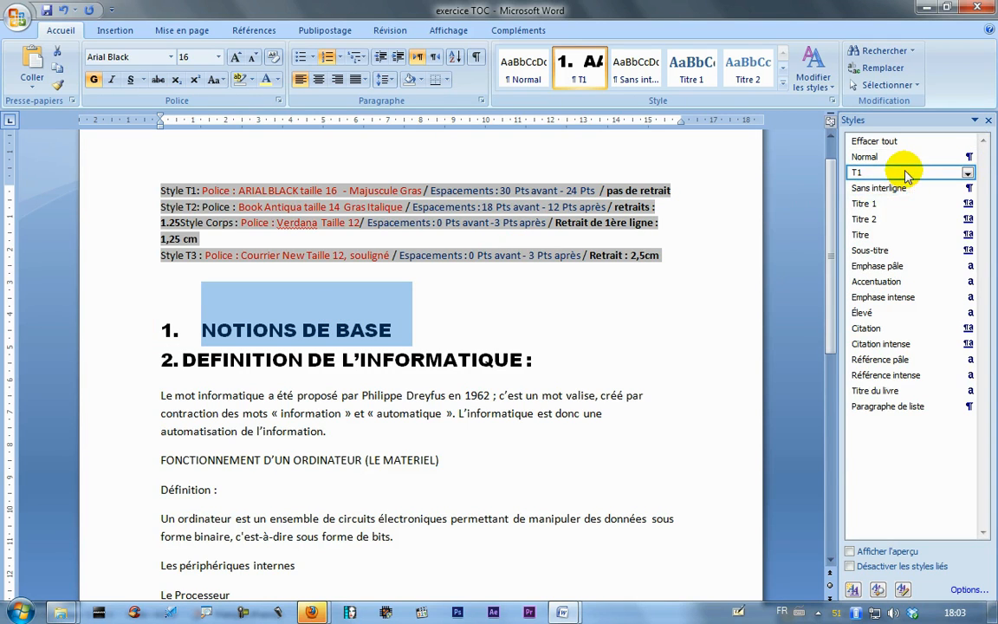
left_click(968, 173)
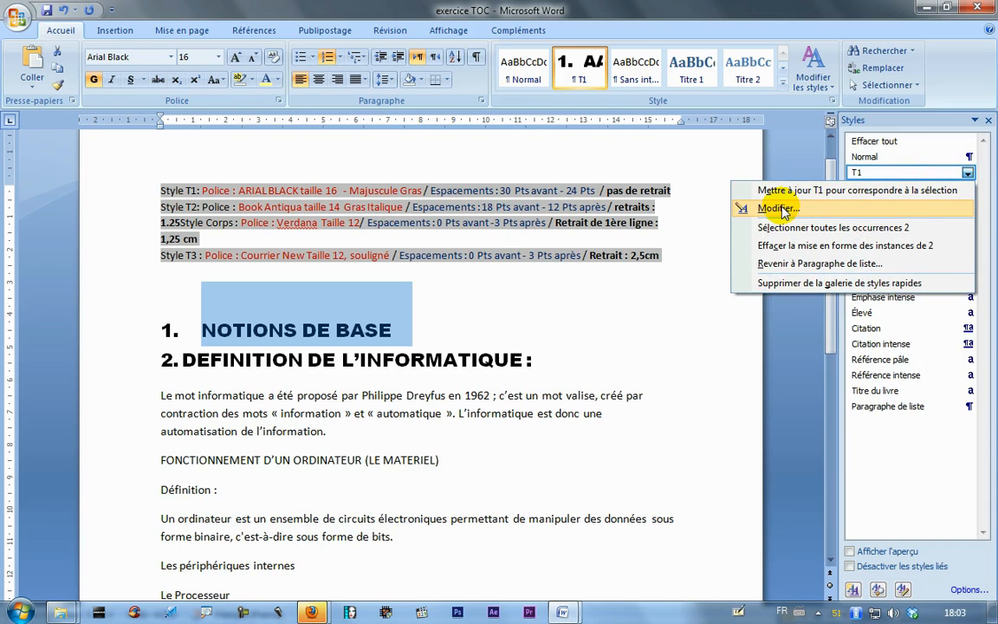
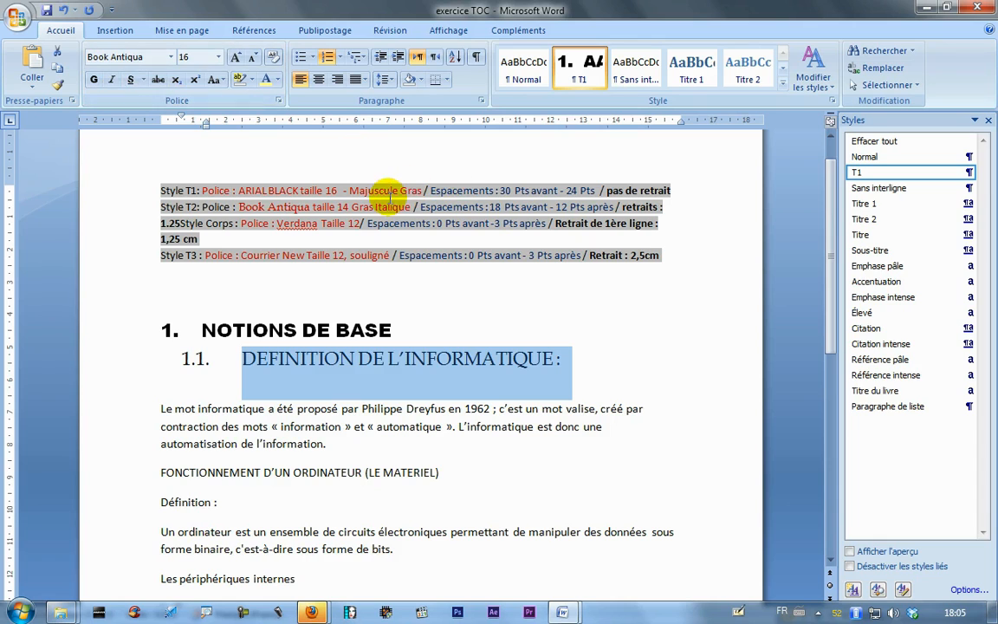
Step: Make the 1.1 heading "Définition de l'informatique :" bold and italic, with its font size set to 14
left_click(385, 208)
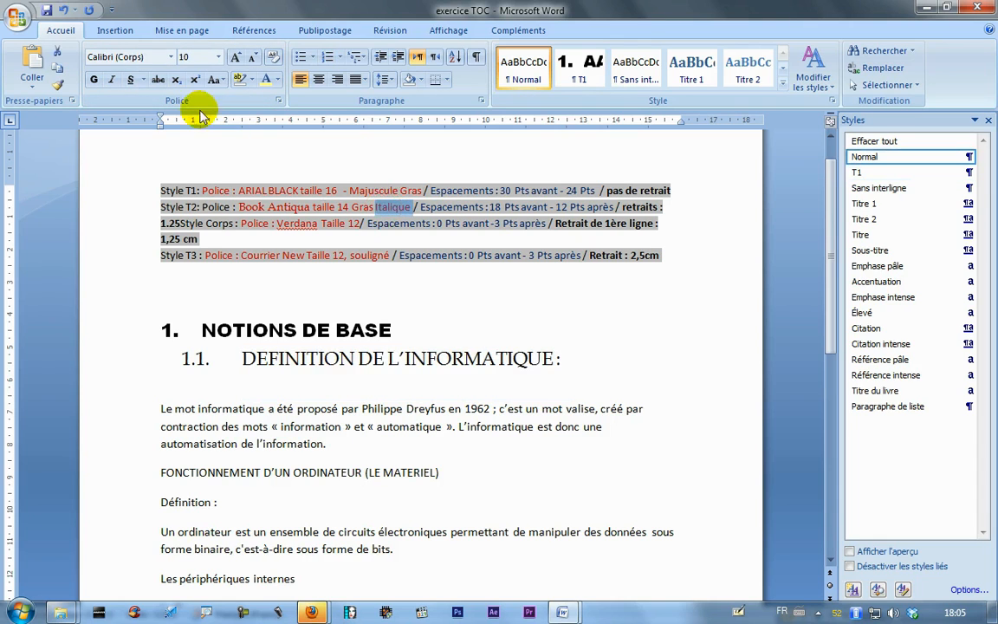
left_click(114, 366)
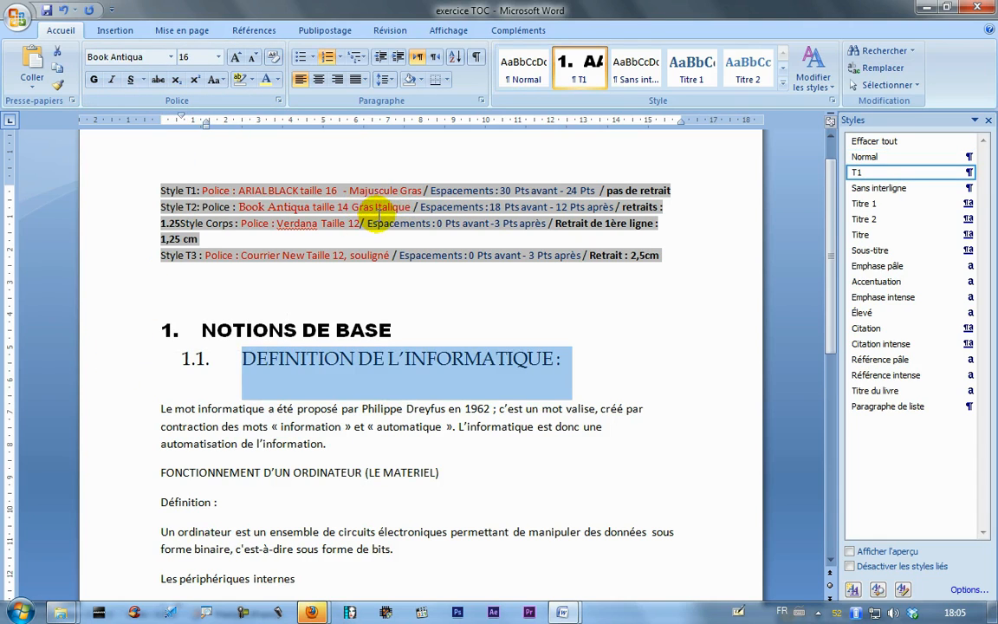
left_click(94, 78)
left_click(111, 79)
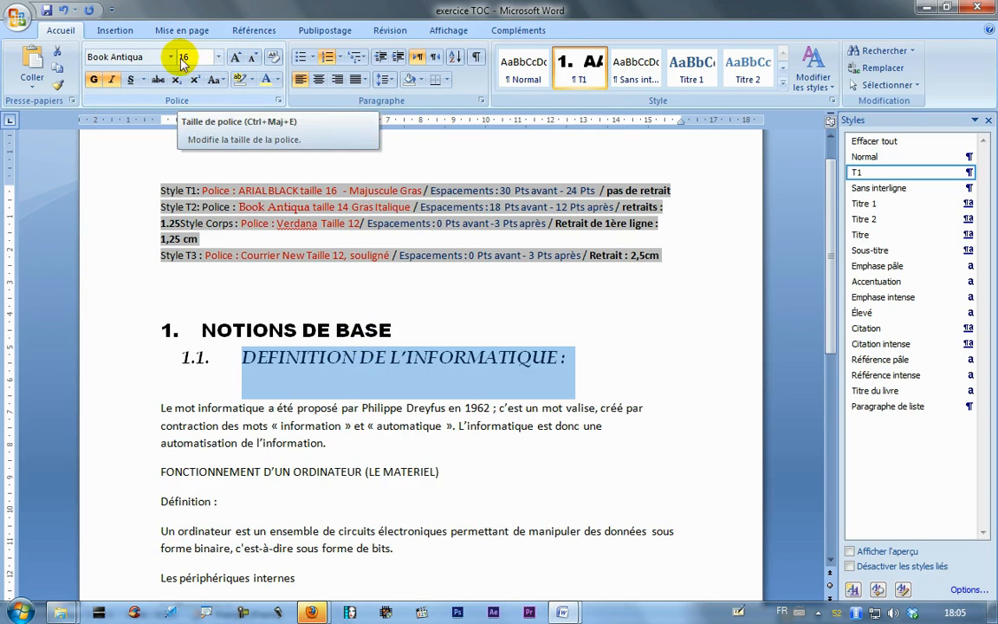
left_click(254, 59)
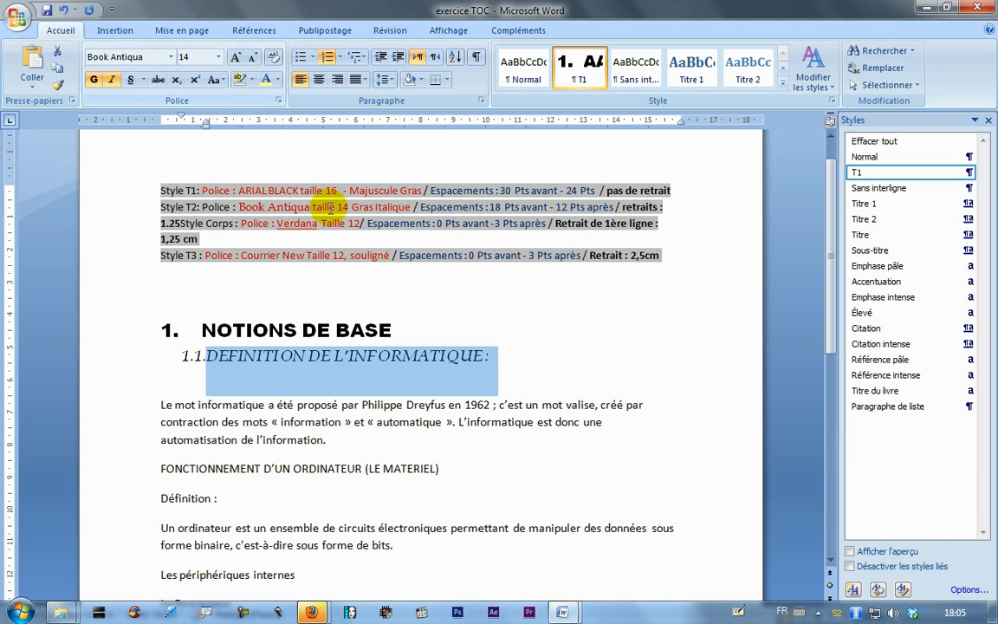
Step: Turn off the Majuscules effect for the 1.1 heading "Définition de l'informatique :"
left_click(278, 101)
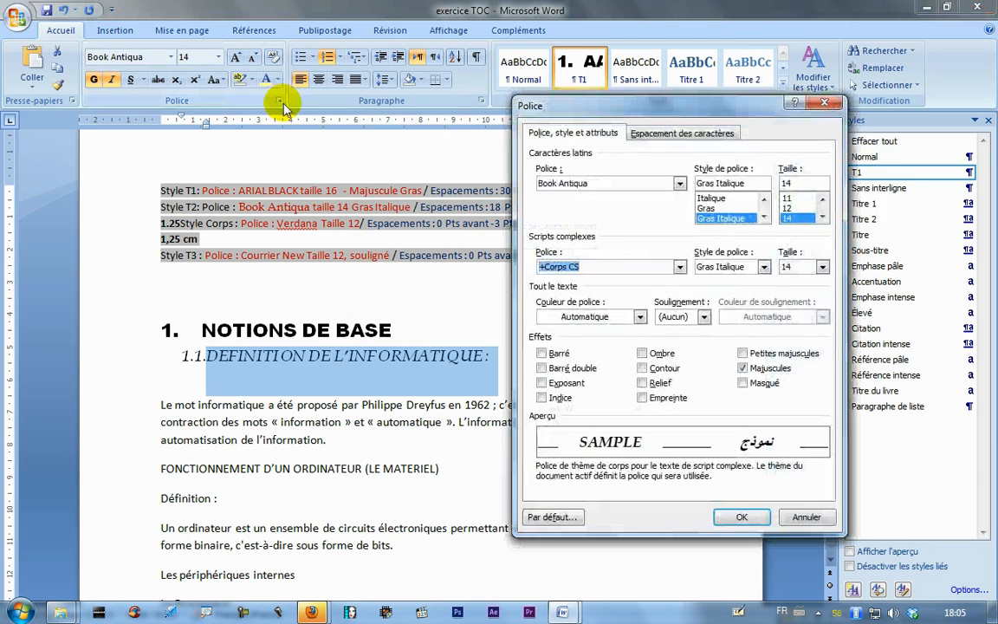
left_click(747, 370)
left_click(741, 517)
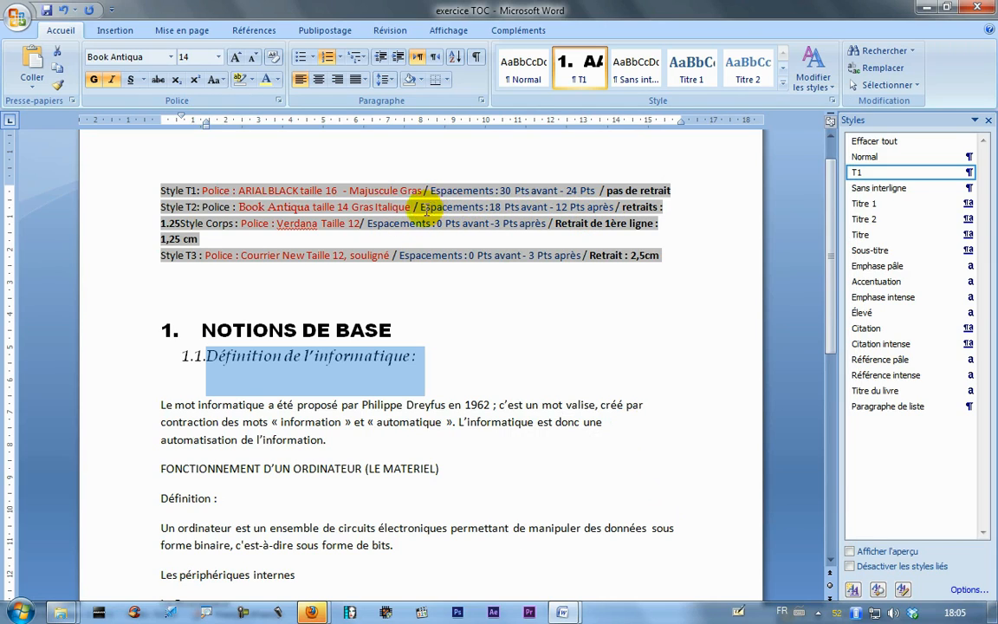
Step: Move the "Style Corps" specification onto its own line by inserting a paragraph break after "1.25"
left_click(180, 224)
key("Return")
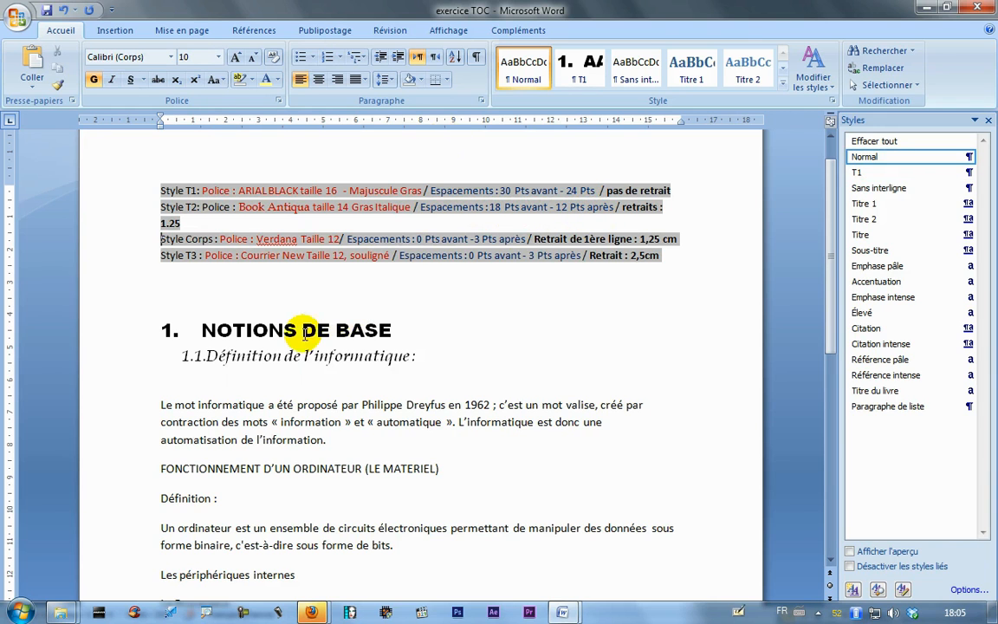
Step: Set the paragraph spacing of the 1.1 heading "Définition de l'informatique :" to 18 pt before and 12 pt after
left_click(102, 364)
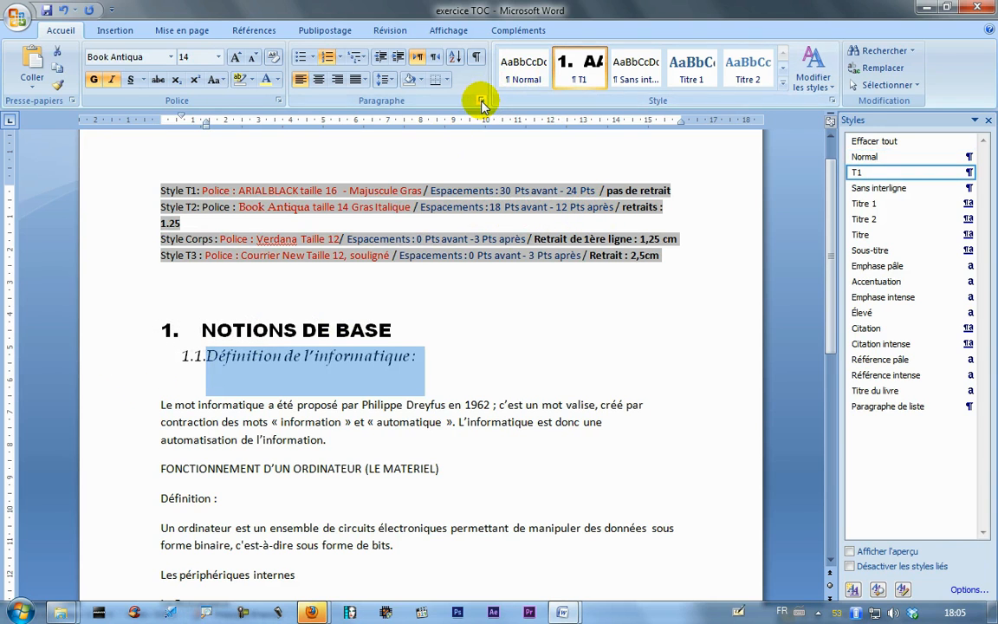
left_click(481, 101)
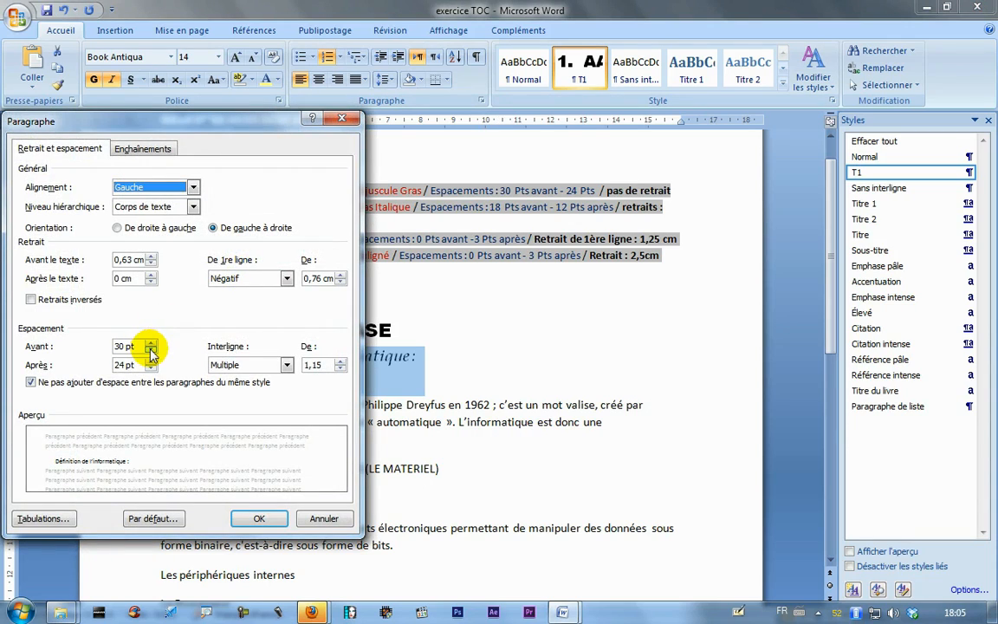
left_click(151, 350)
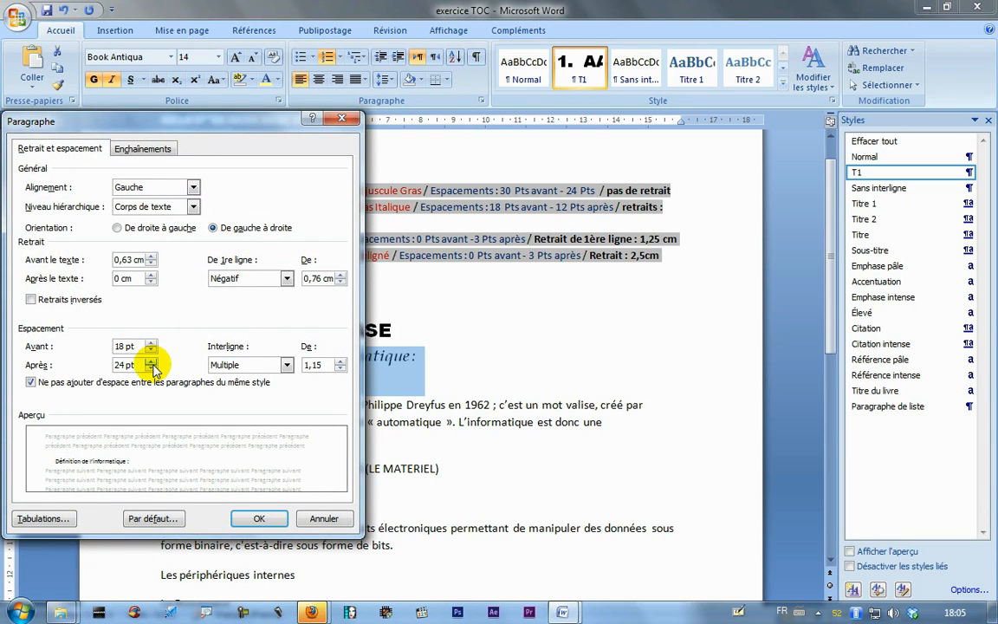
left_click(152, 368)
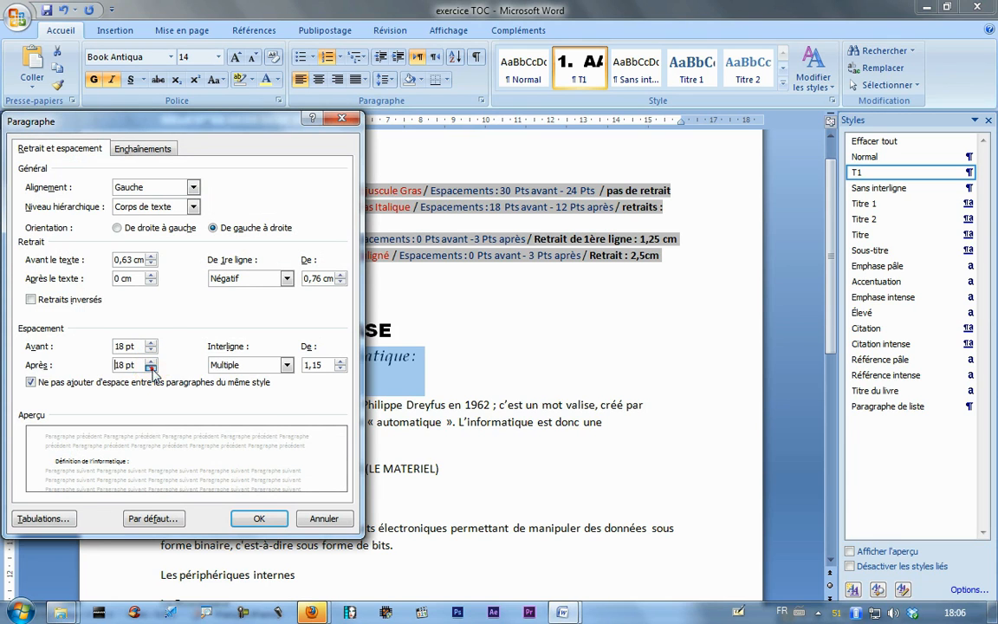
left_click(259, 518)
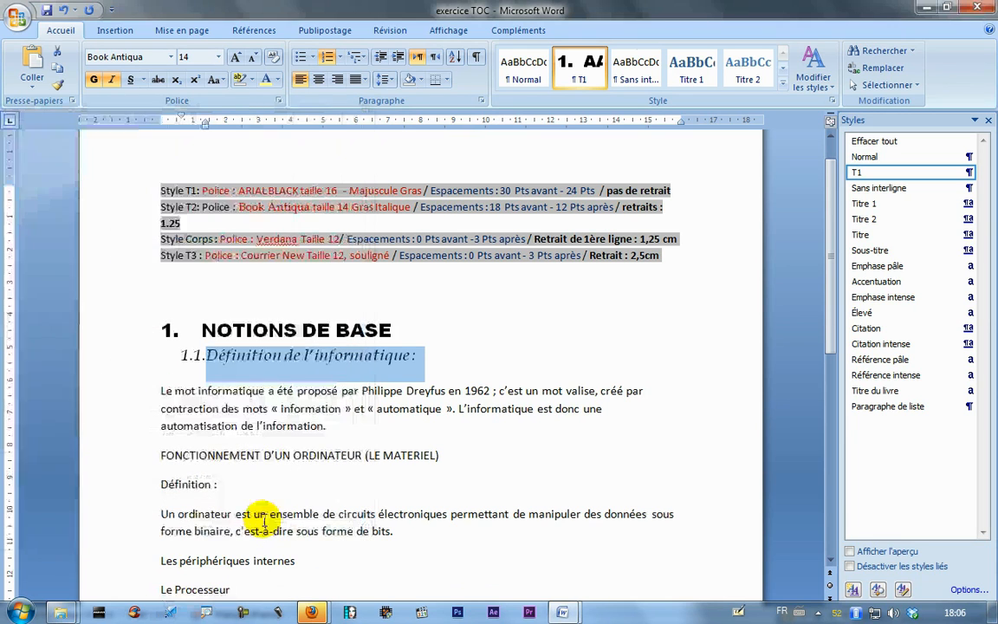
triple_click(259, 338)
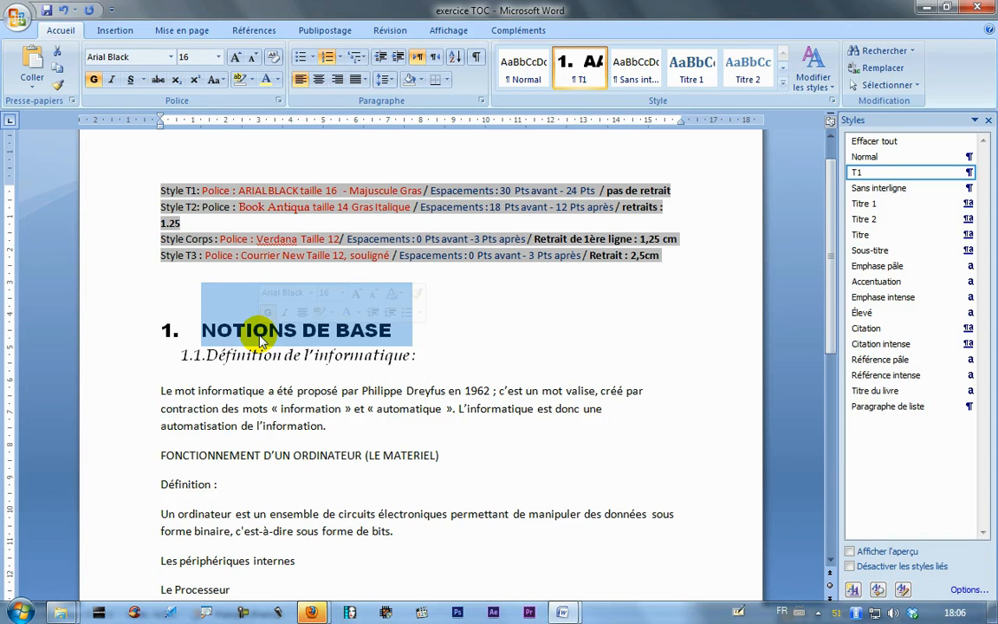
left_click(251, 338)
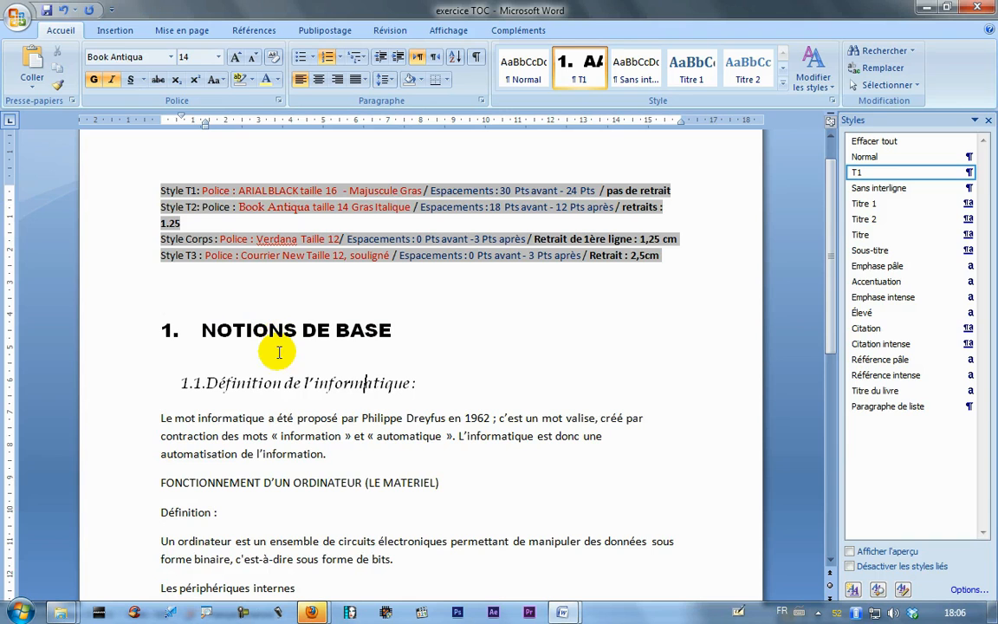
Step: Set the indent before the text to 1,25 cm for the 1.1 heading "Définition de l'informatique :"
triple_click(279, 382)
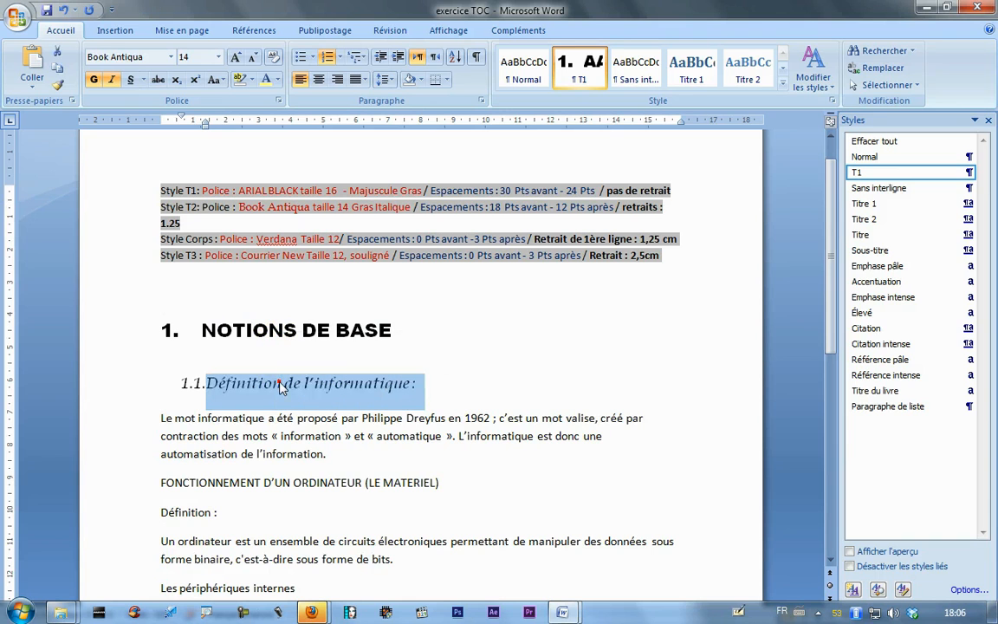
left_click(481, 101)
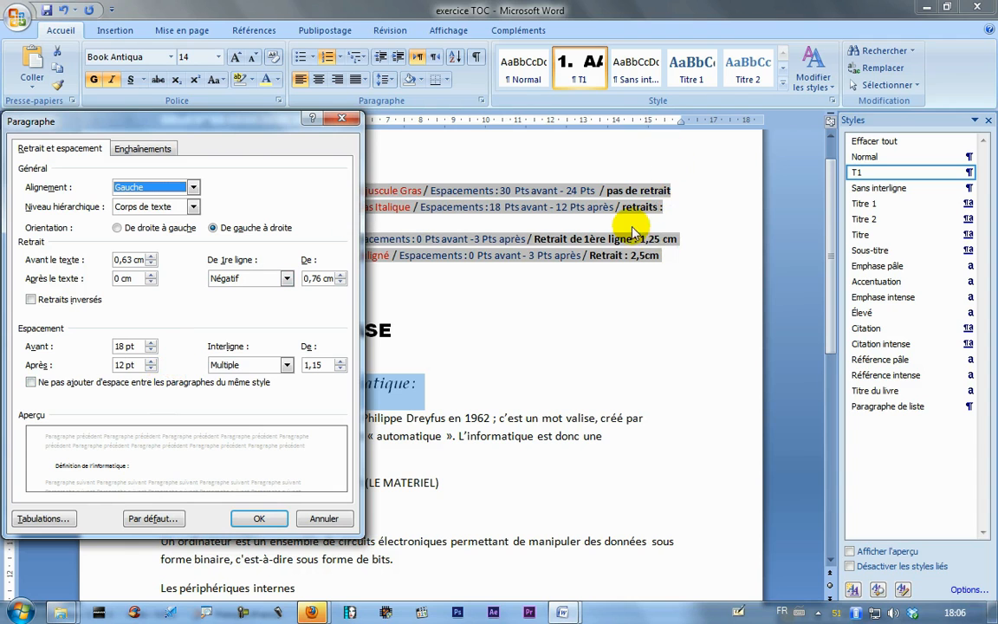
left_click_drag(230, 122, 746, 154)
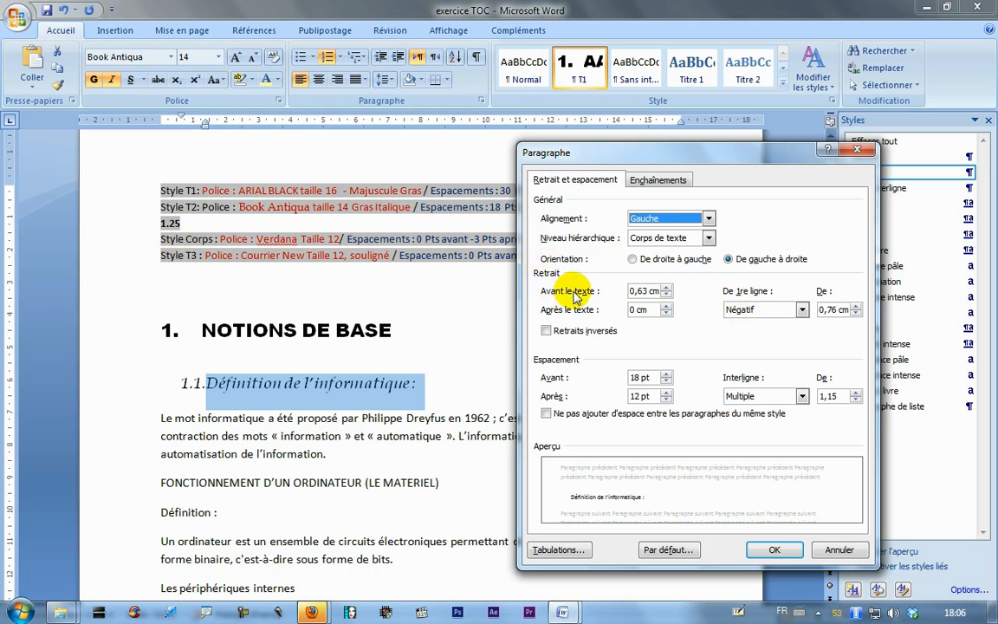
left_click_drag(604, 158, 616, 137)
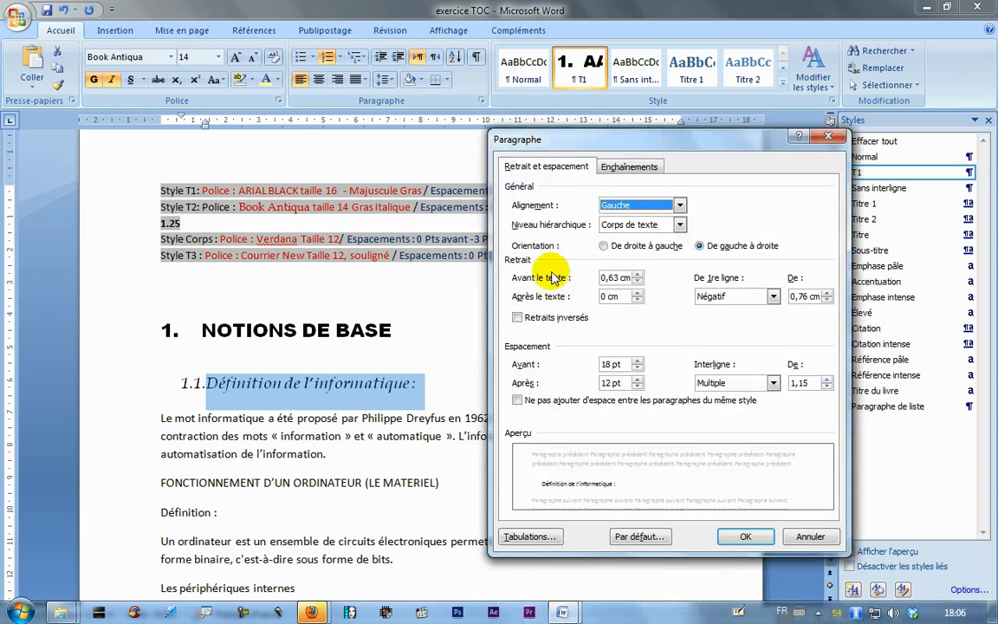
mouse_move(504, 260)
left_mouse_down()
mouse_move(601, 289)
mouse_move(656, 291)
left_mouse_up()
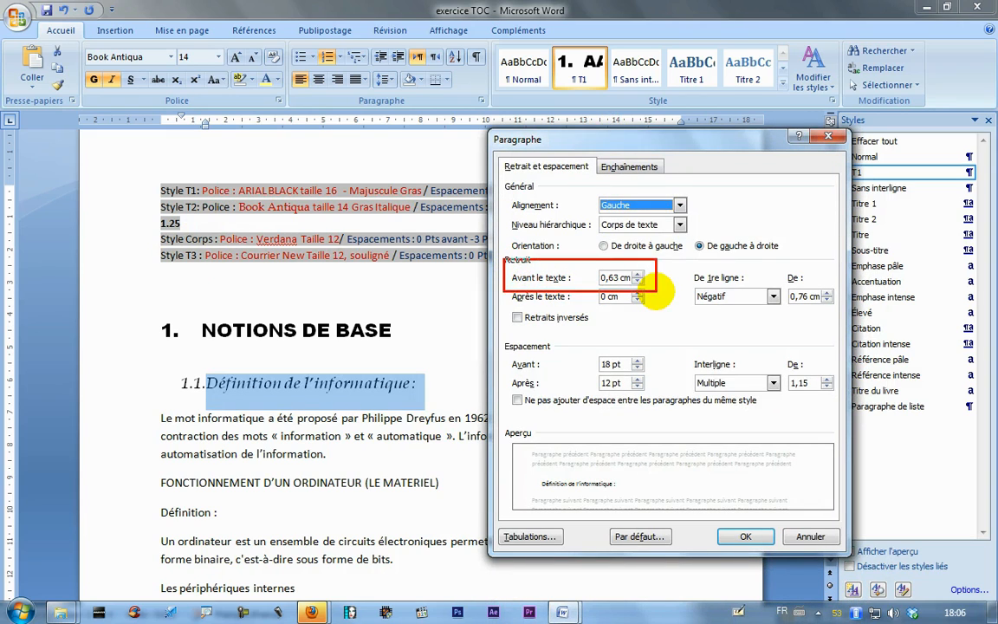
left_click(597, 278)
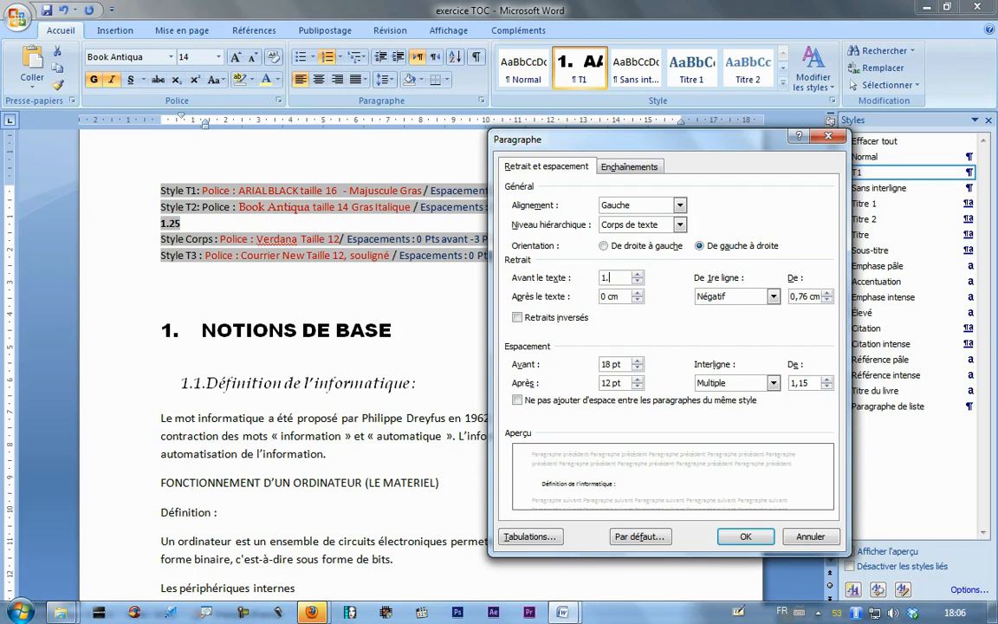
type("1.2")
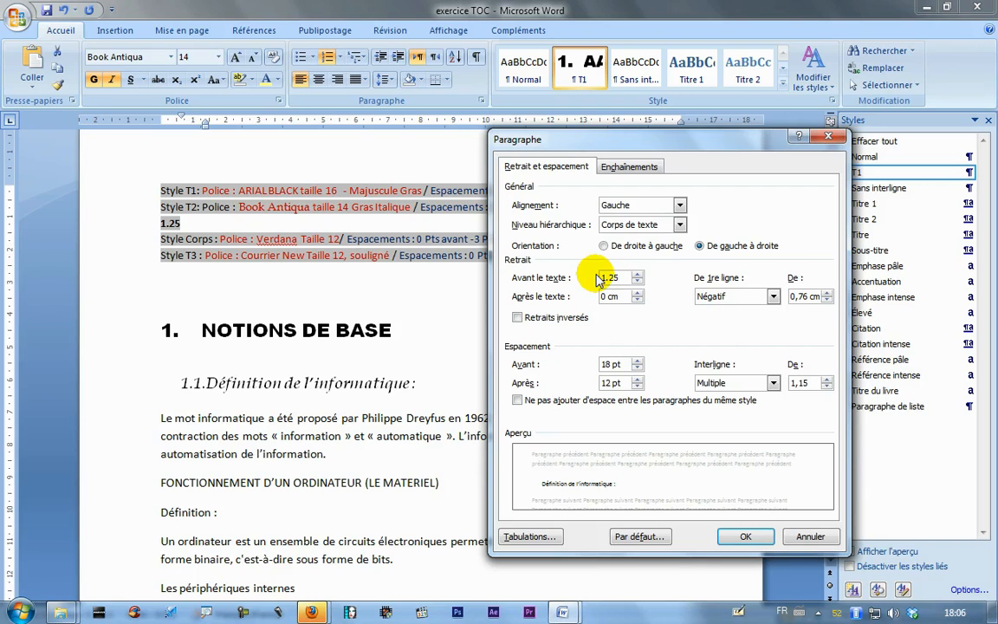
type("5")
key("Tab")
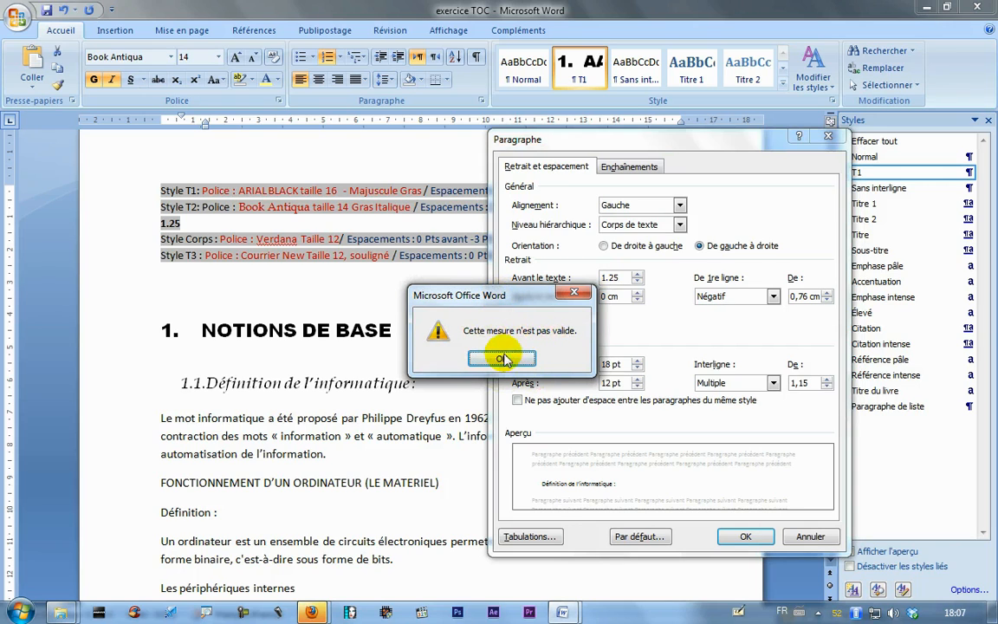
left_click(512, 361)
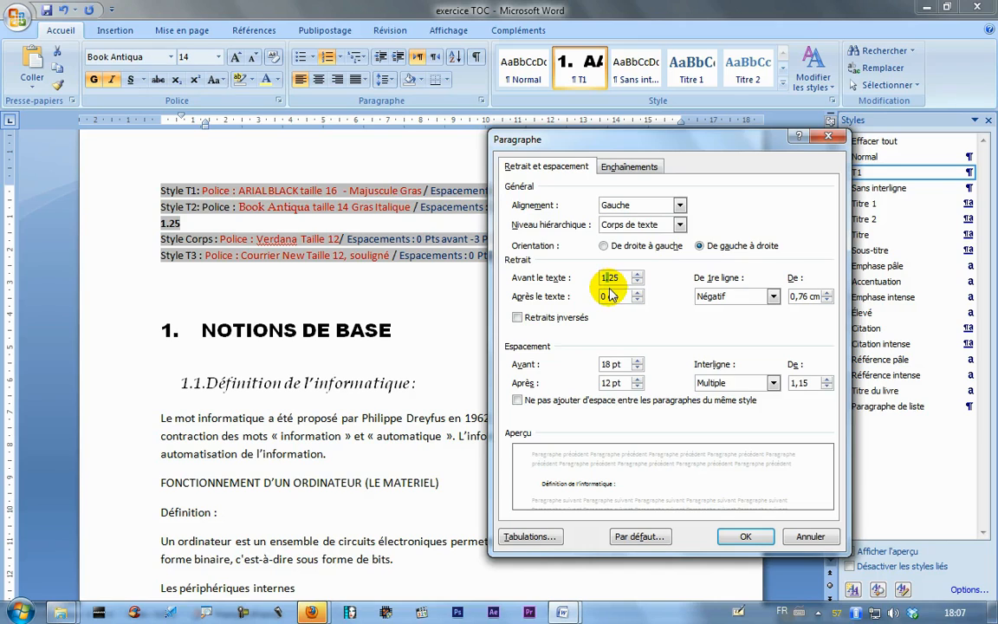
Step: Set the first-line indent of the 1.1 heading to (Aucun) and apply the paragraph settings
left_click(773, 296)
left_click(751, 317)
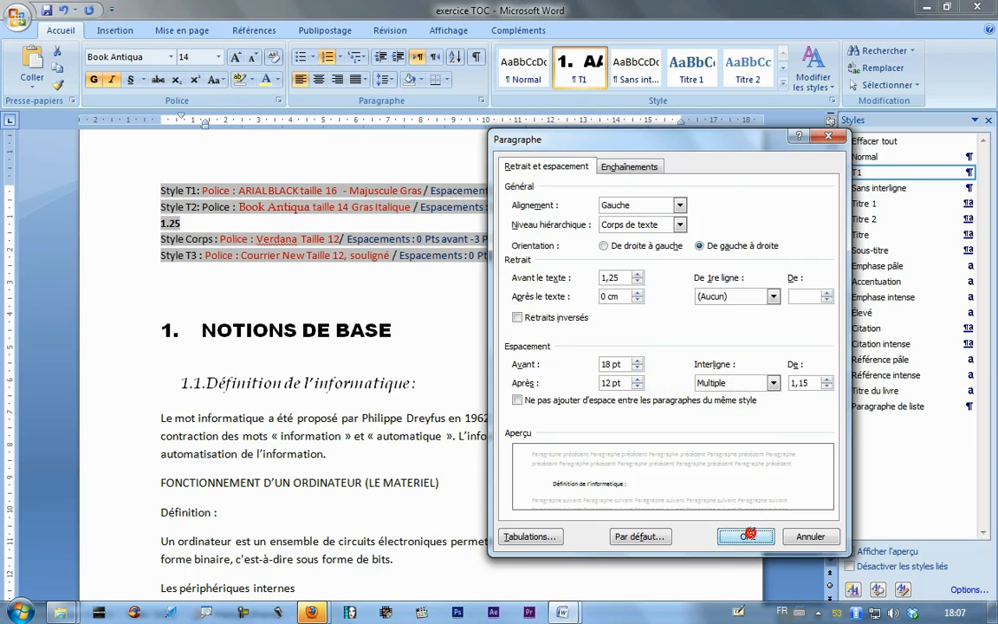
left_click(749, 537)
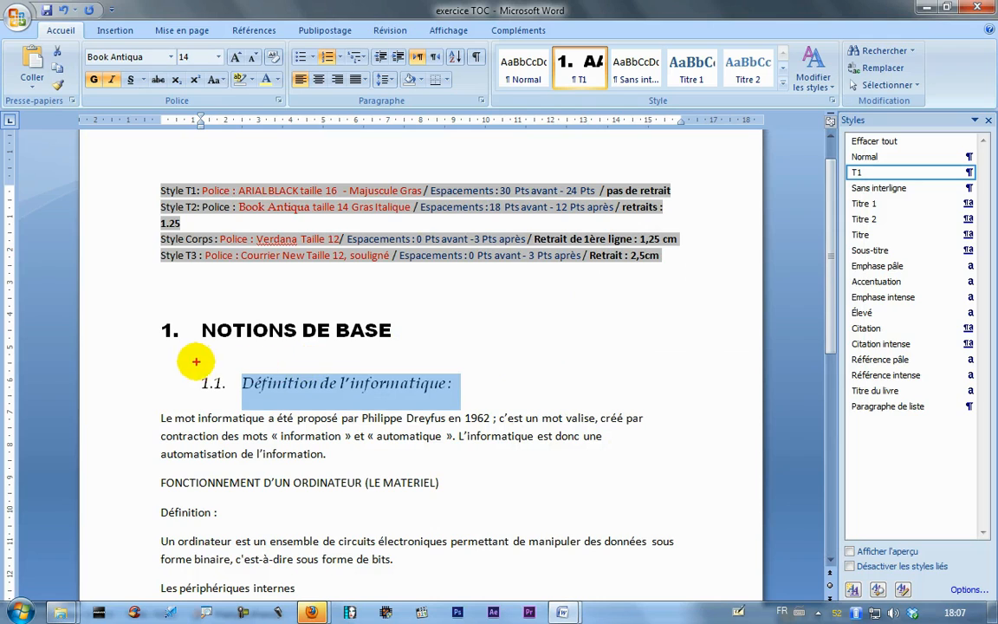
mouse_move(189, 360)
left_mouse_down()
mouse_move(338, 401)
mouse_move(465, 408)
mouse_move(871, 182)
mouse_move(834, 181)
left_mouse_up()
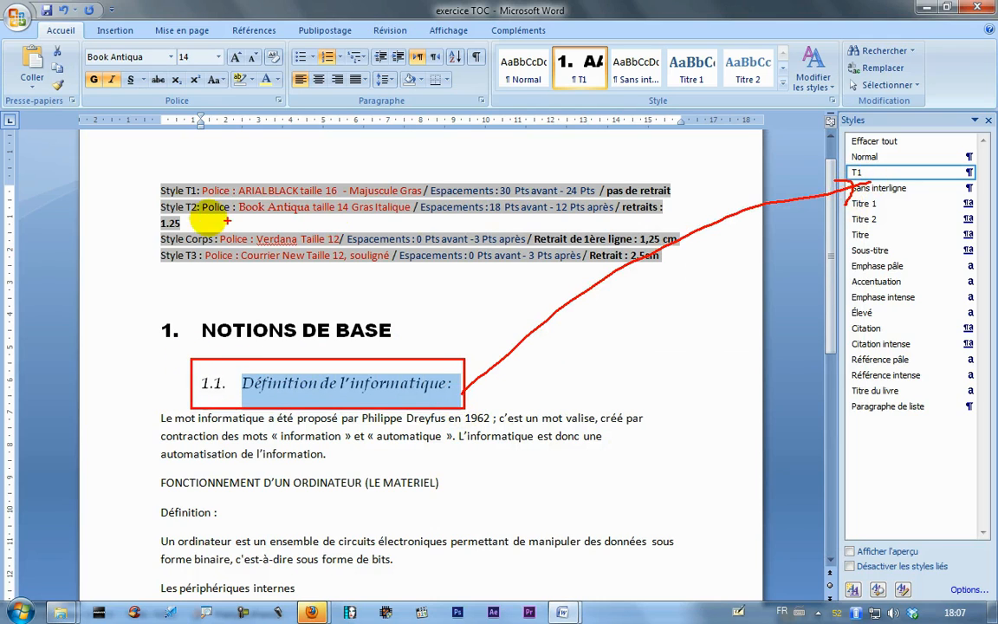
left_click_drag(183, 199, 210, 224)
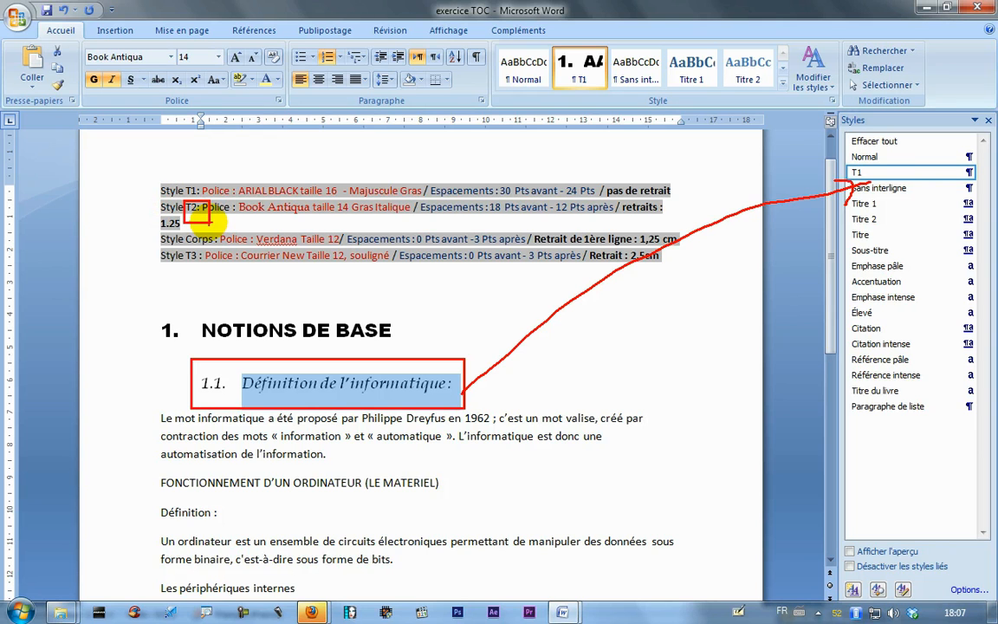
key("Escape")
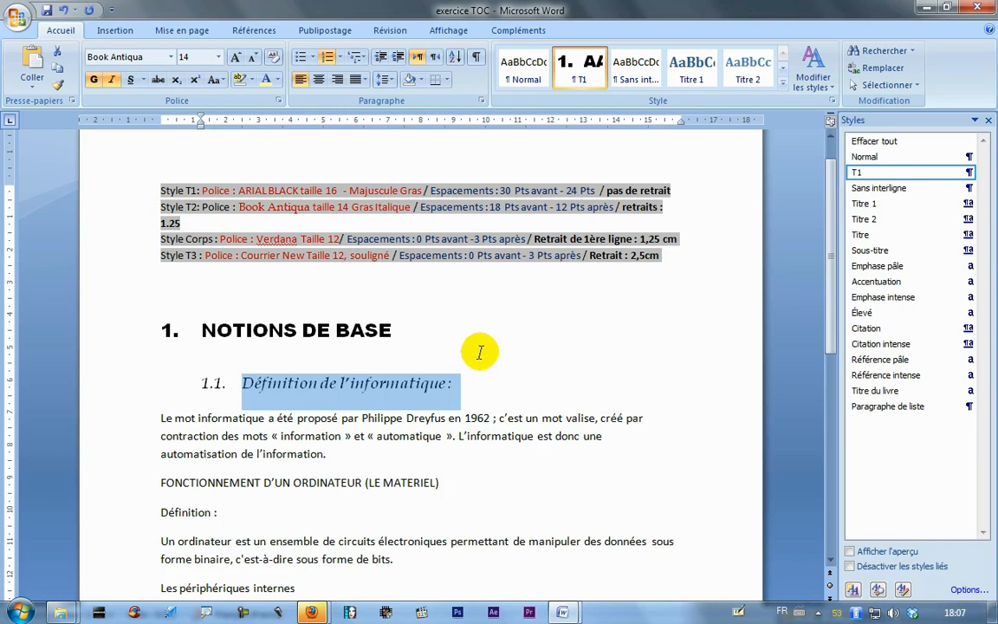
Step: Save the formatting of the 1.1 heading as a new style named T2
left_click(854, 590)
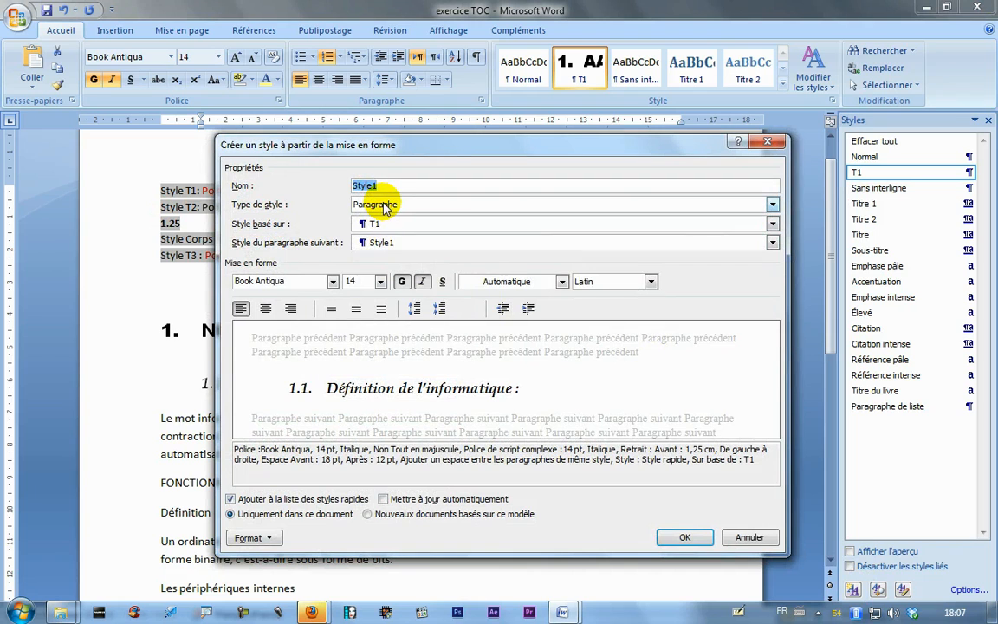
type("T2")
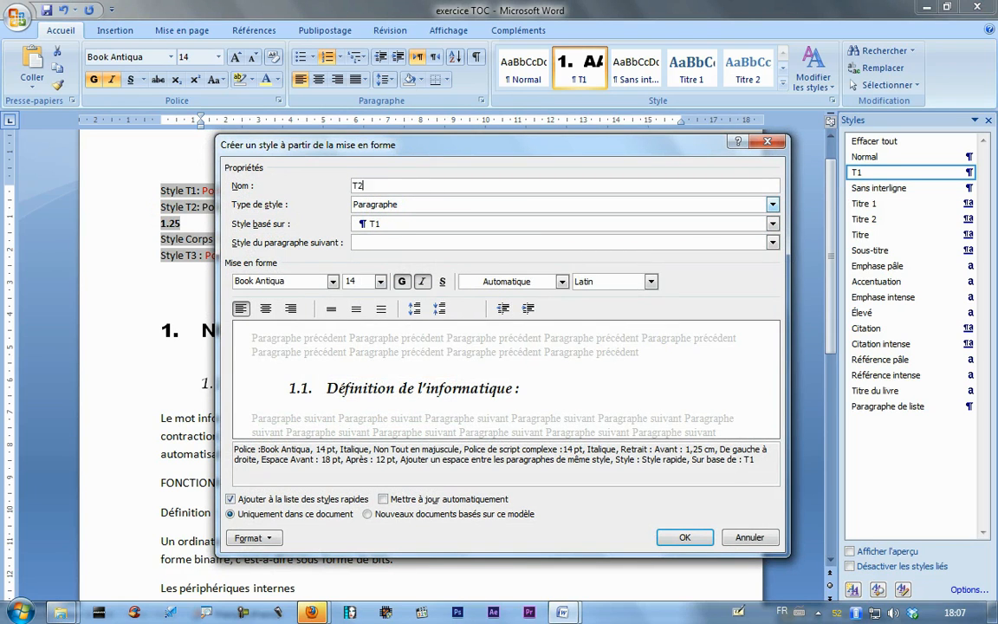
left_click(686, 537)
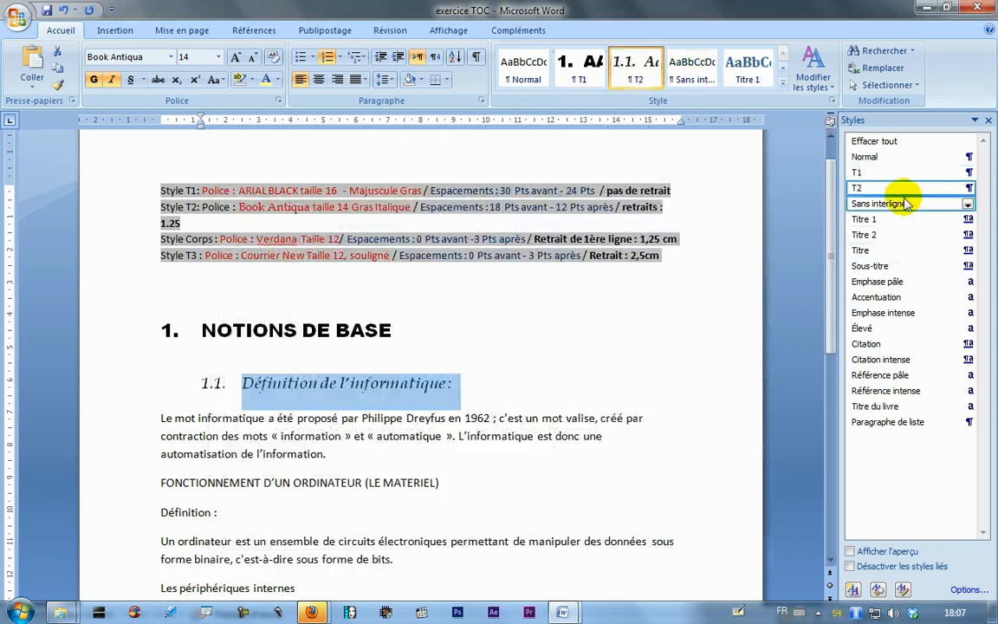
mouse_move(858, 189)
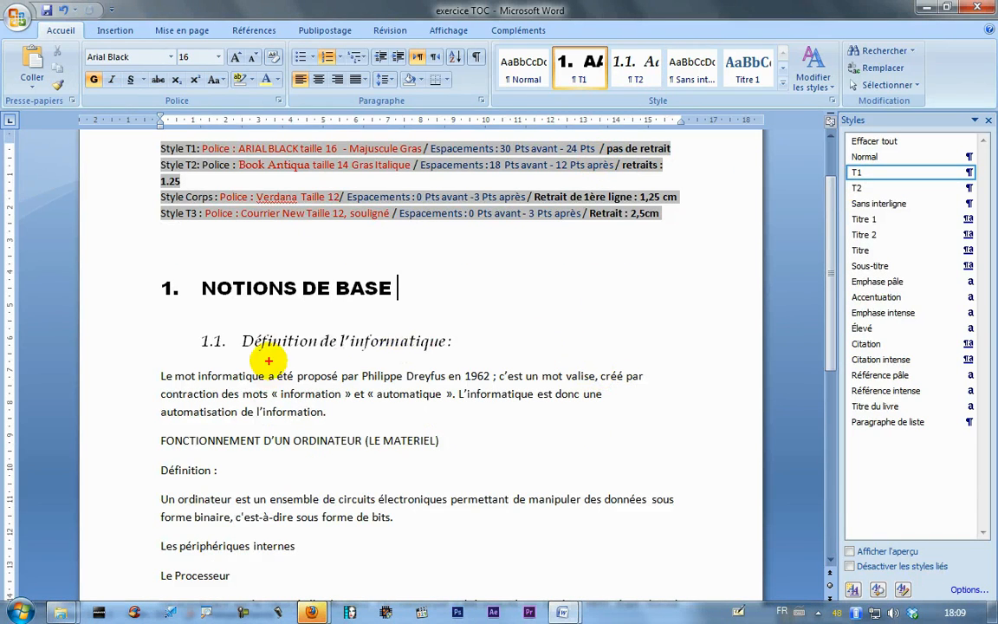
left_click_drag(154, 365, 650, 422)
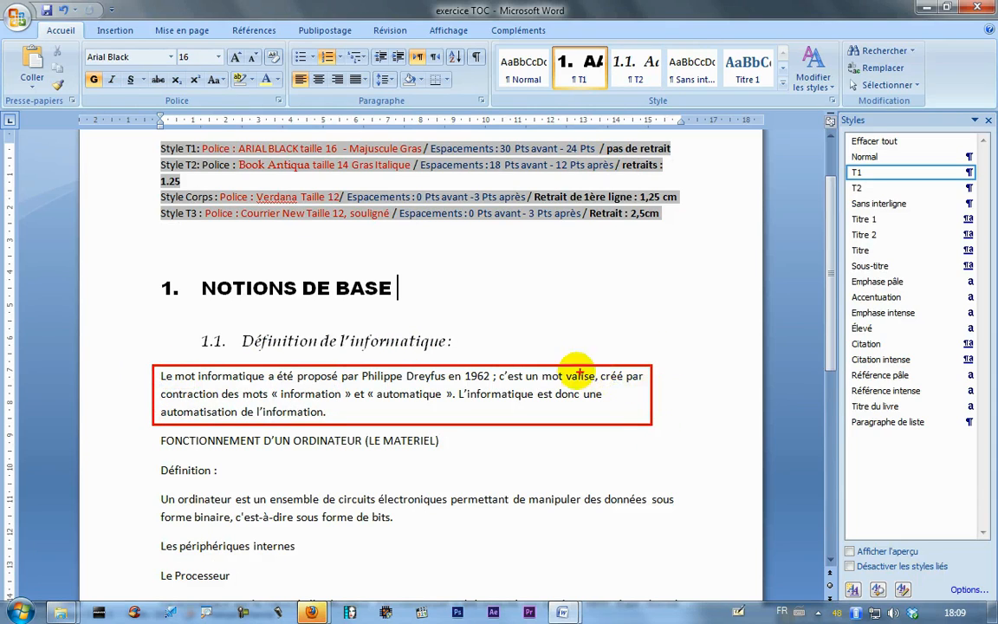
key("Escape")
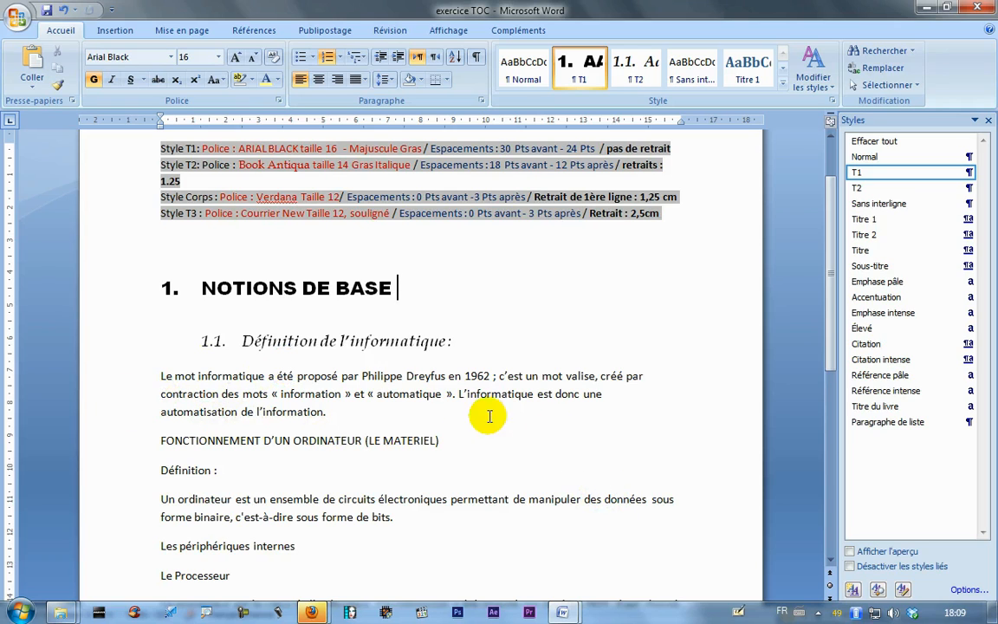
left_click(334, 376)
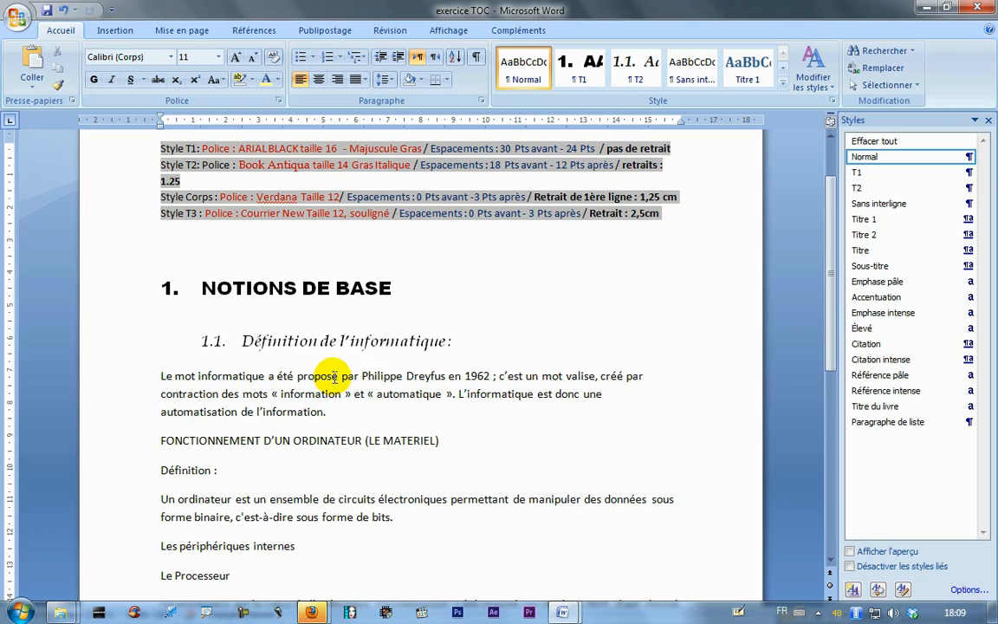
left_click(299, 291)
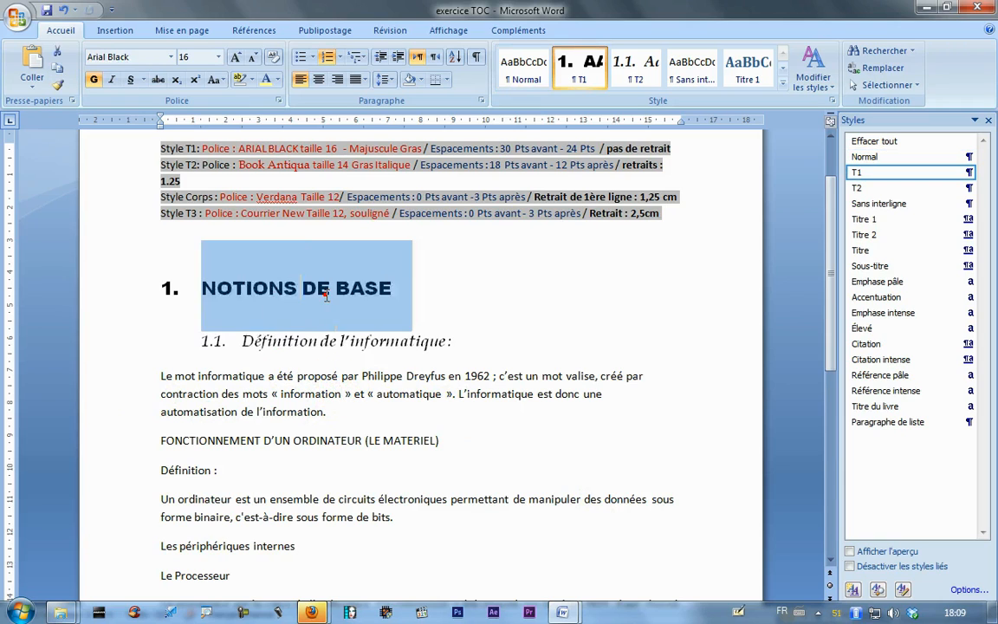
Step: Start a new style from the body paragraph beginning "Le mot informatique", naming it "corps" with the style type Paragraphe
left_click(343, 394)
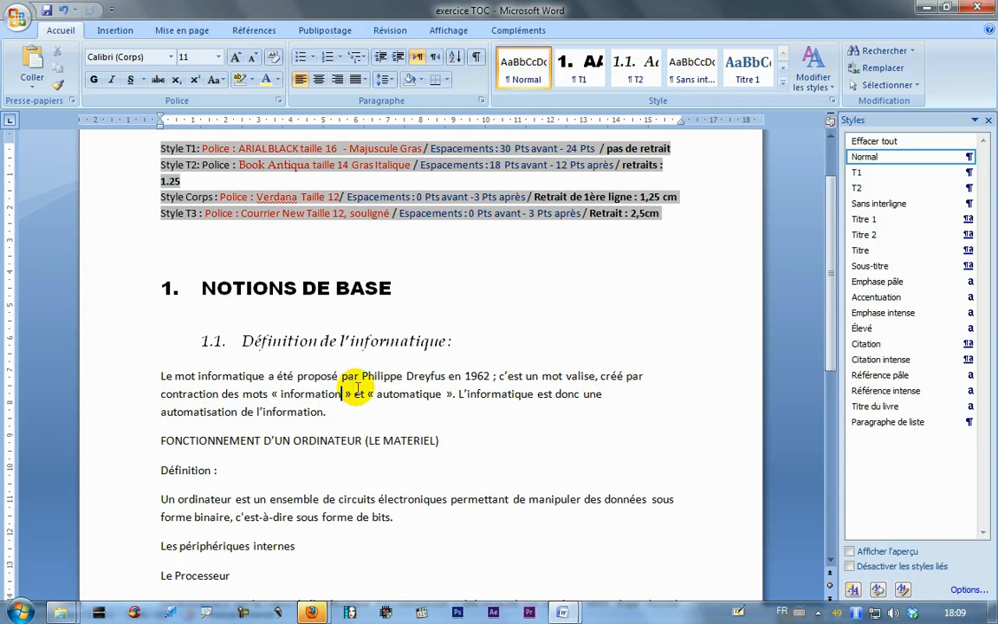
left_click(852, 589)
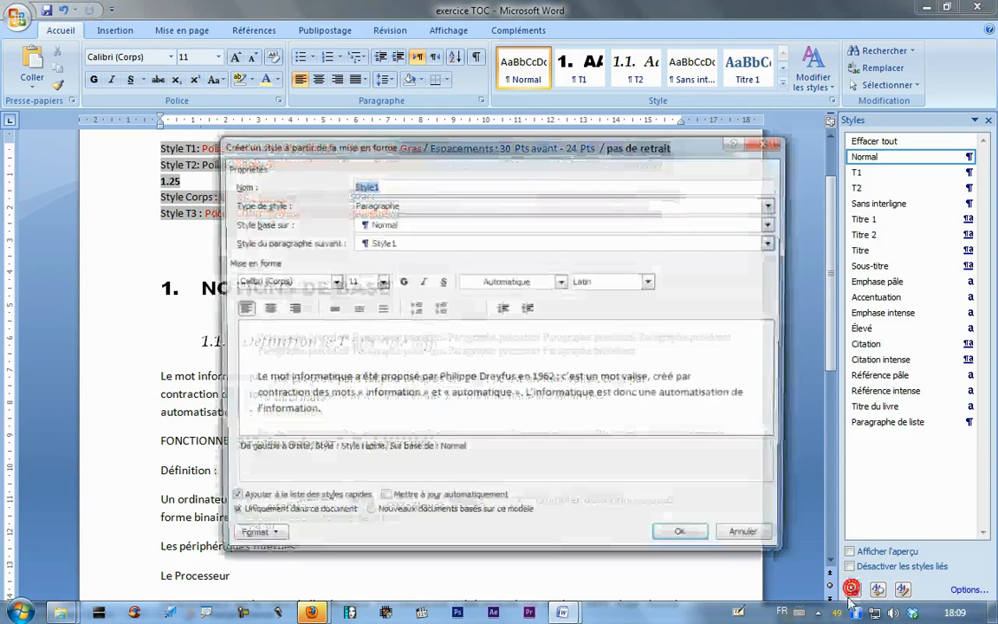
left_click_drag(468, 151, 628, 143)
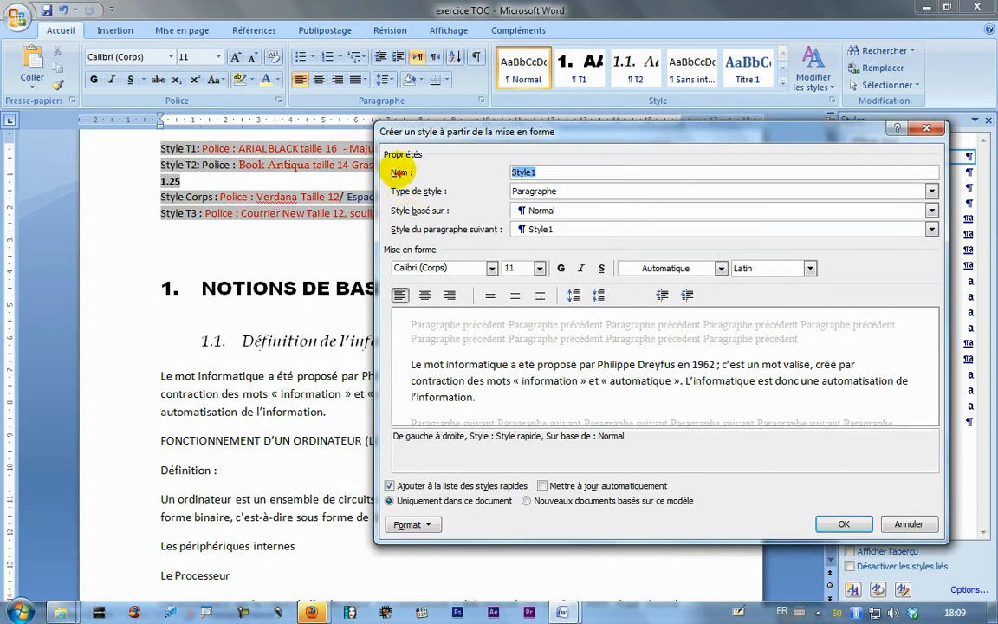
left_click_drag(548, 183, 622, 184)
left_click(624, 197)
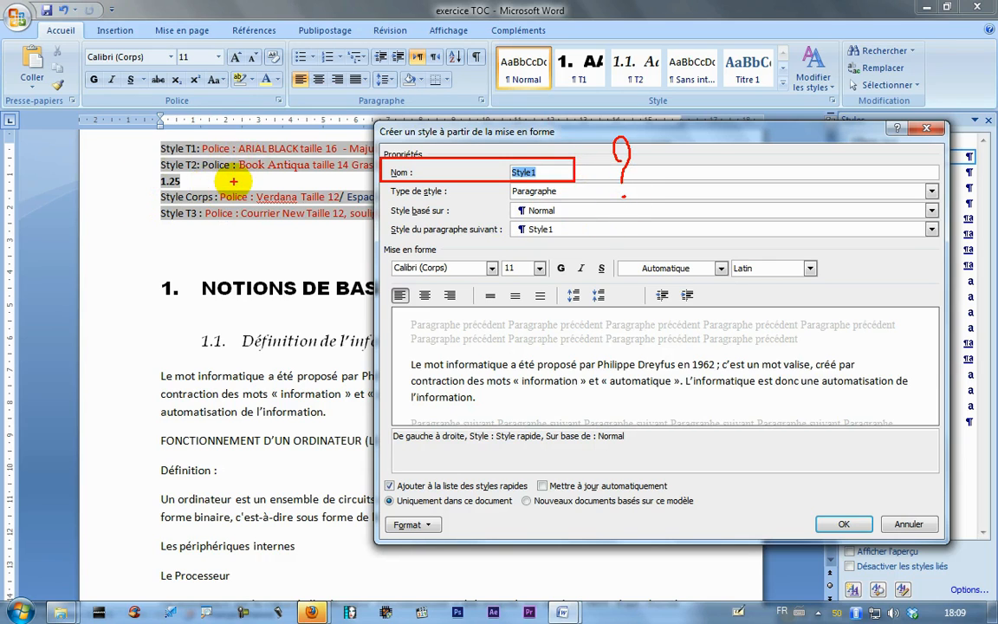
left_click_drag(200, 194, 217, 209)
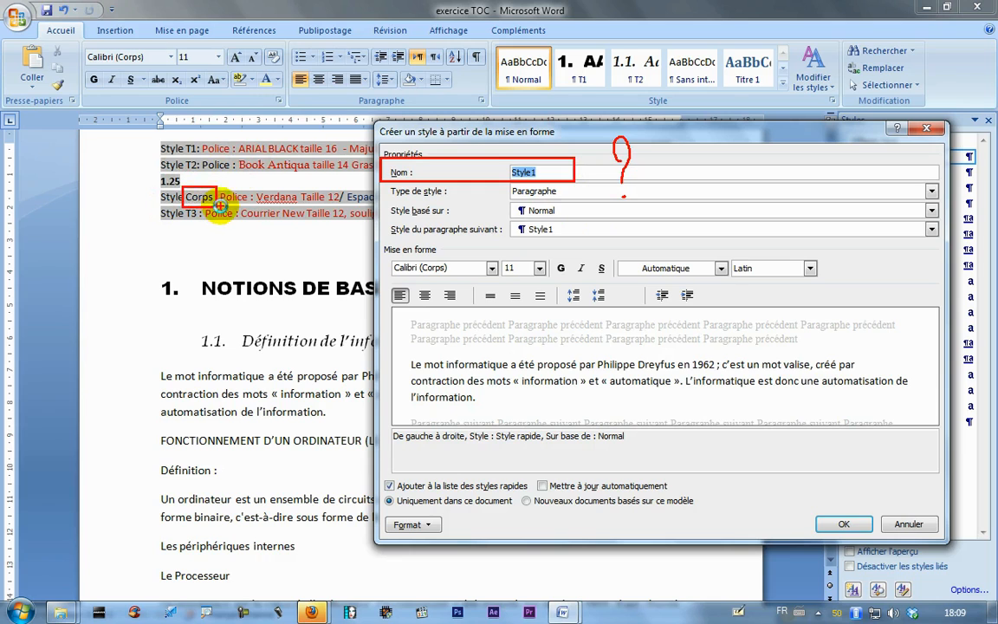
key("Escape")
type("corps")
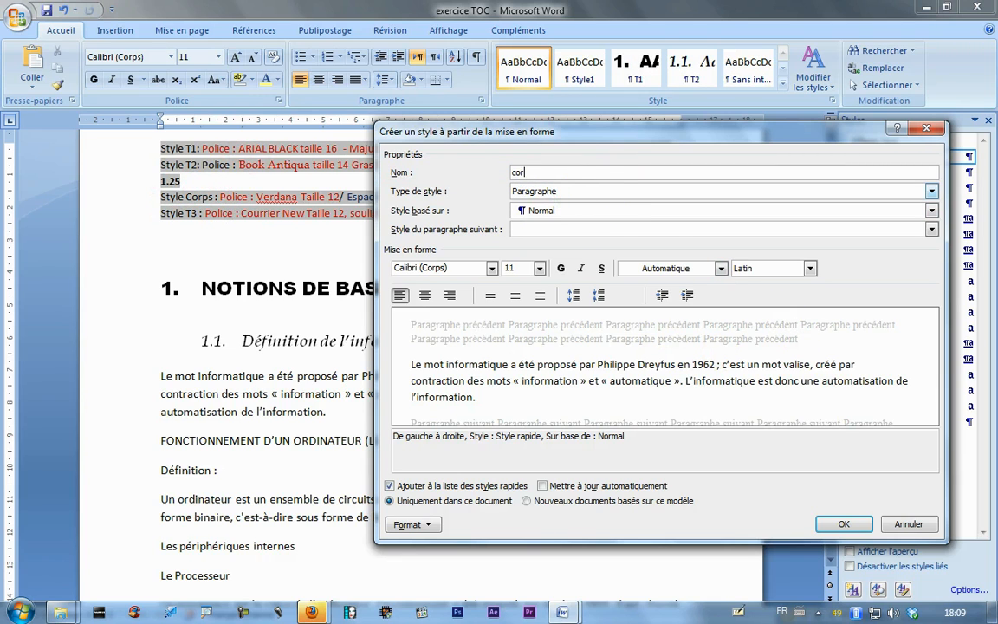
left_click(564, 194)
left_click(568, 192)
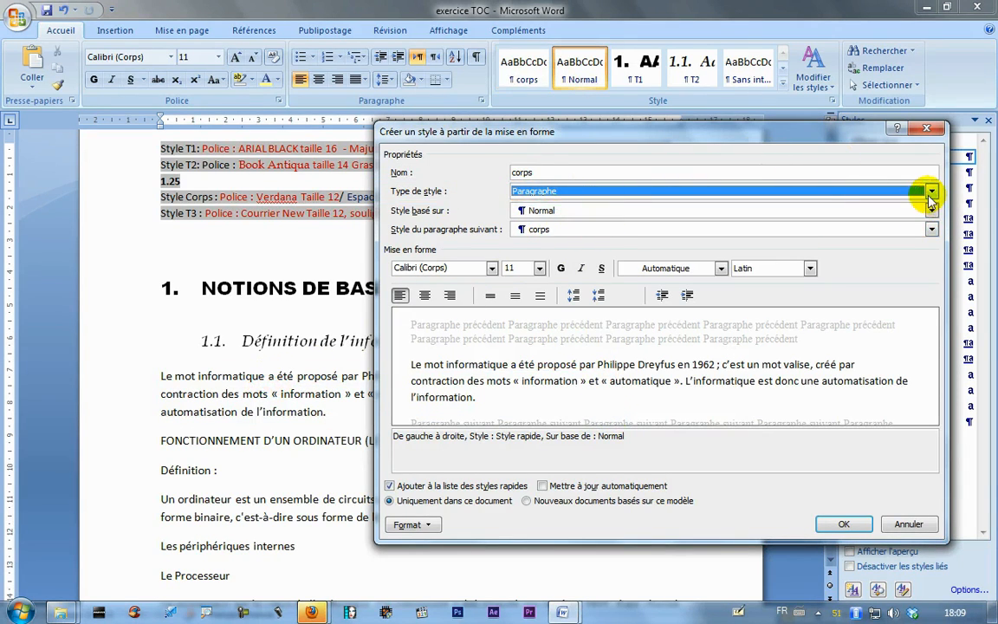
left_click(932, 191)
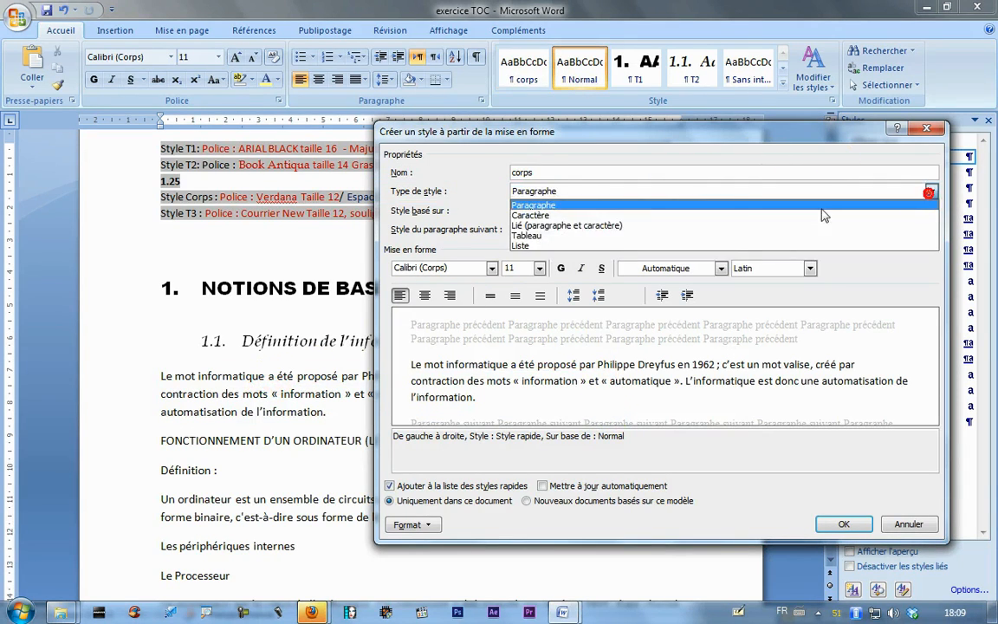
left_click(659, 207)
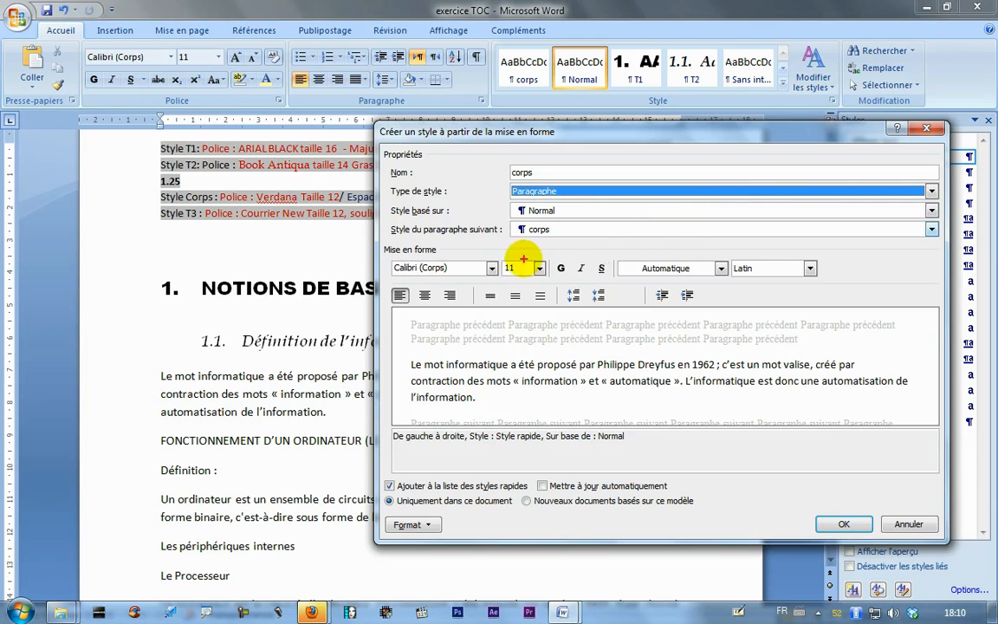
mouse_move(385, 202)
left_mouse_down()
mouse_move(516, 229)
mouse_move(659, 221)
left_mouse_up()
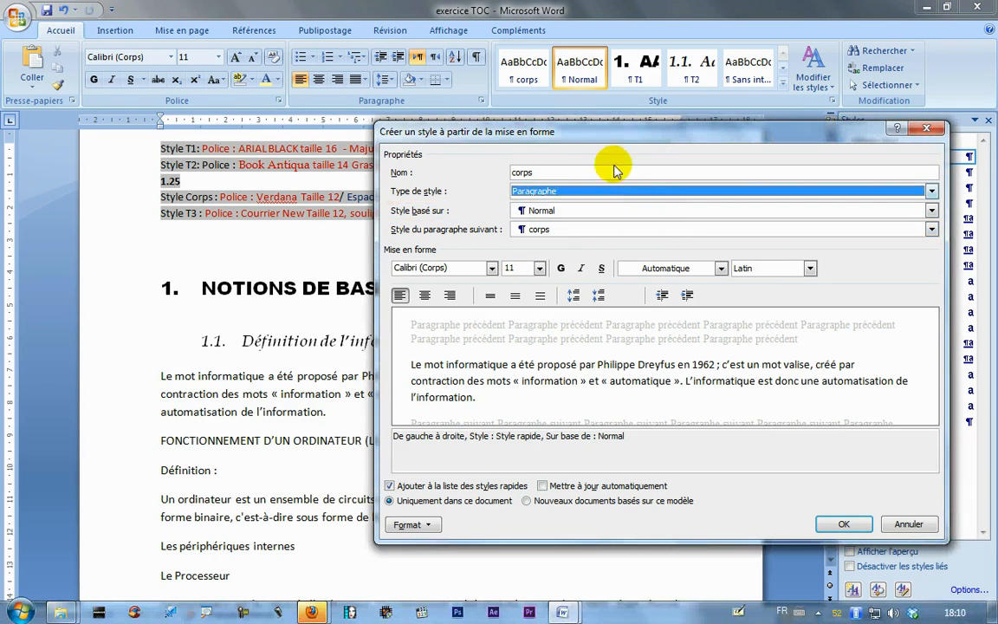
left_click_drag(539, 132, 611, 132)
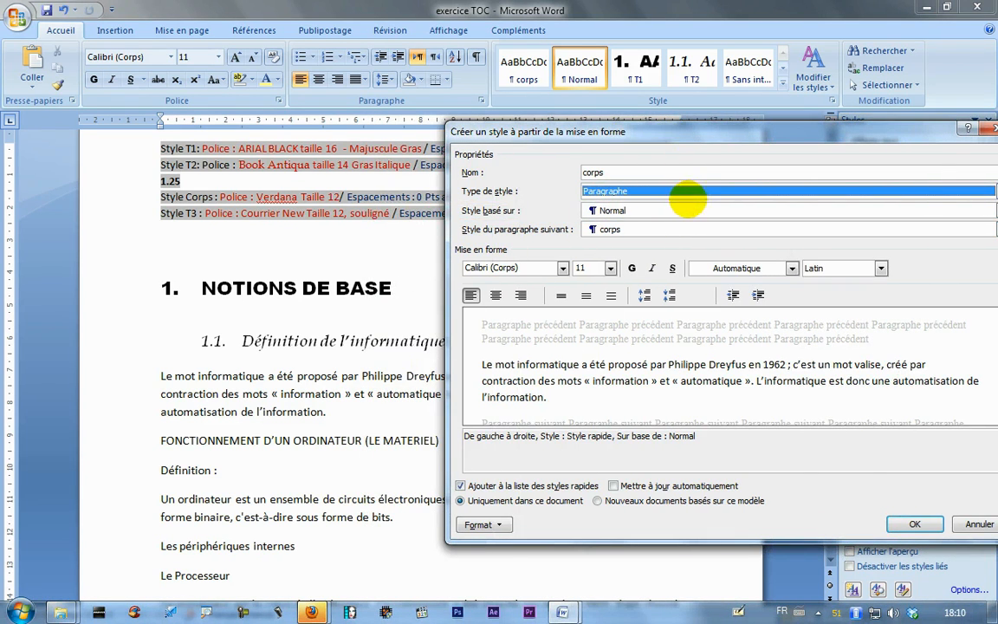
left_click_drag(143, 262, 412, 302)
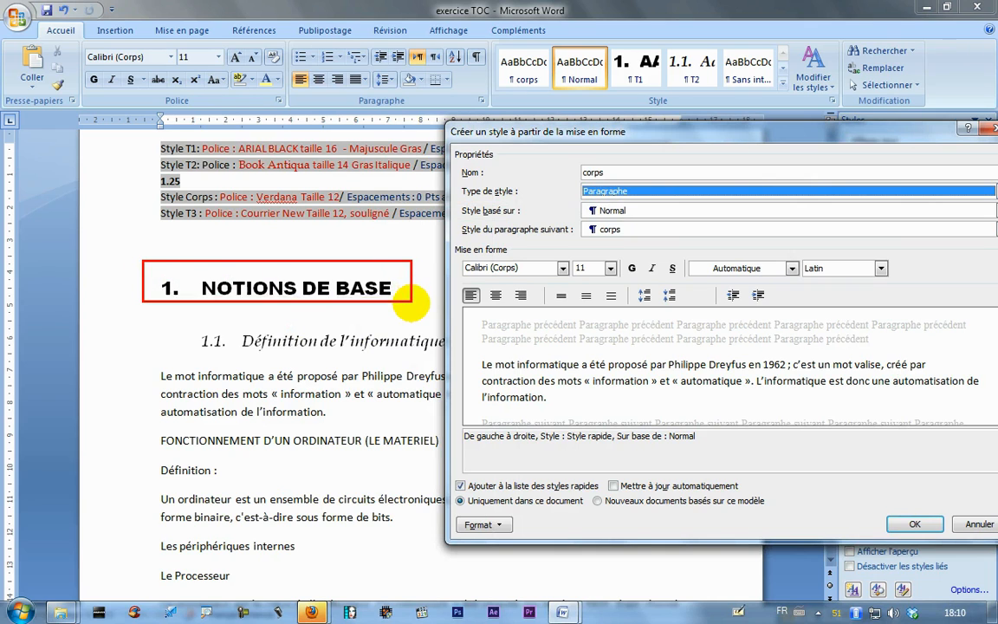
left_click_drag(184, 325, 481, 364)
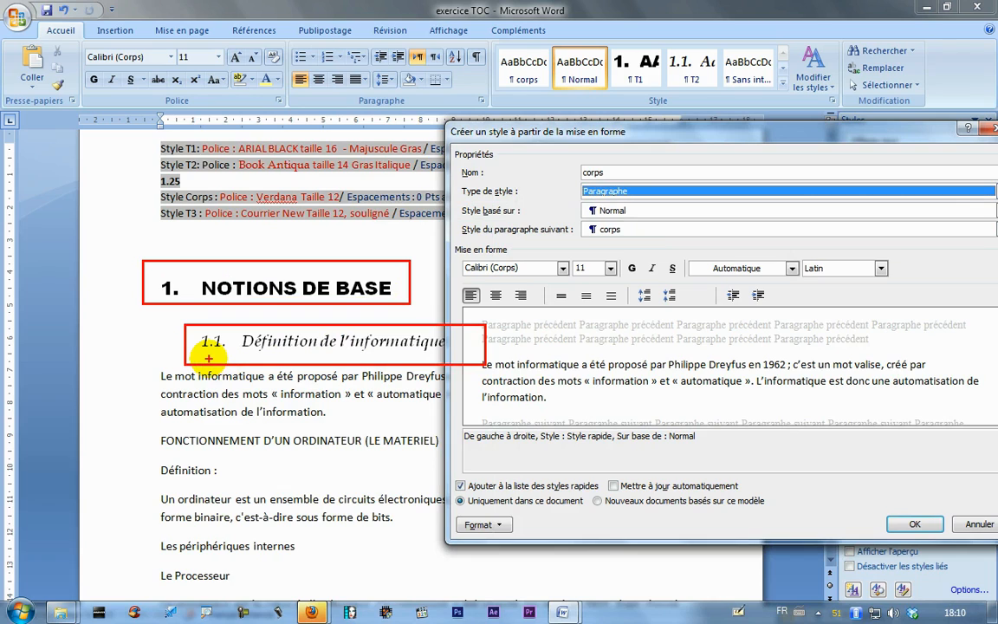
mouse_move(208, 358)
left_mouse_down()
mouse_move(147, 345)
mouse_move(165, 307)
left_mouse_up()
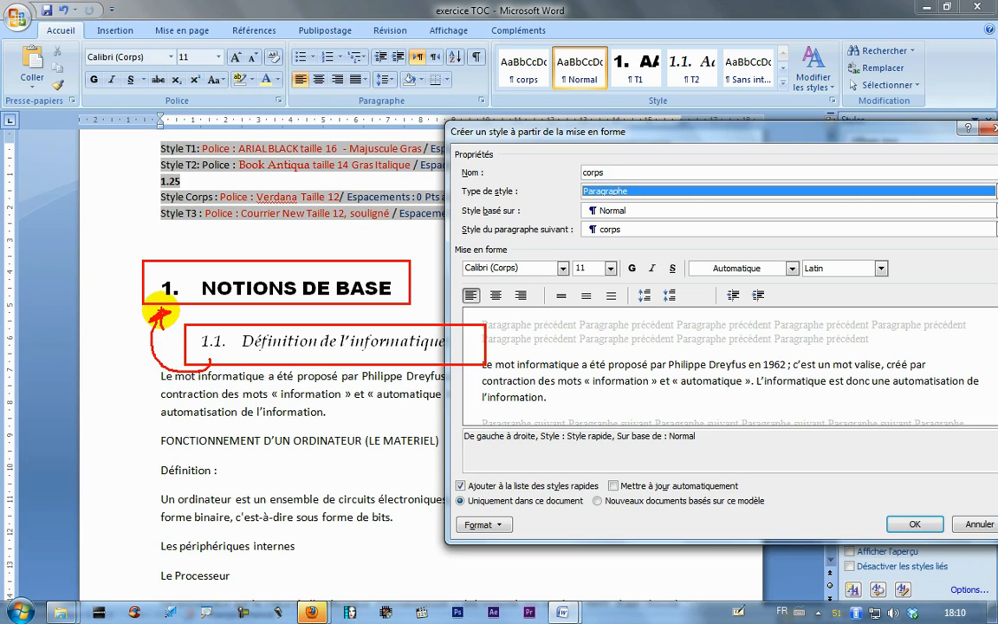
key("Escape")
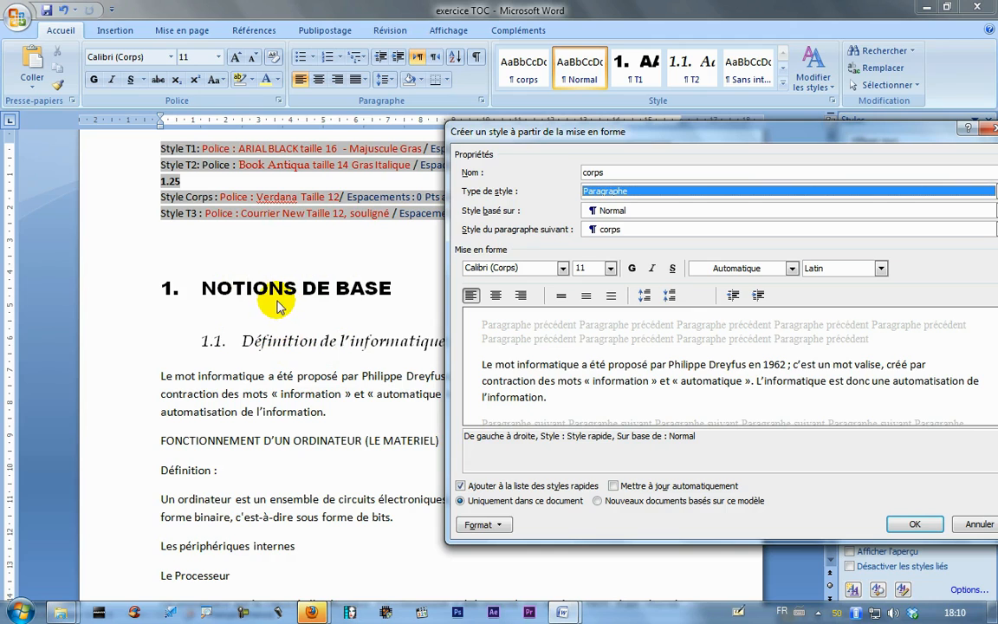
Step: Base the new corps style on the Normal style
left_click_drag(524, 130, 444, 133)
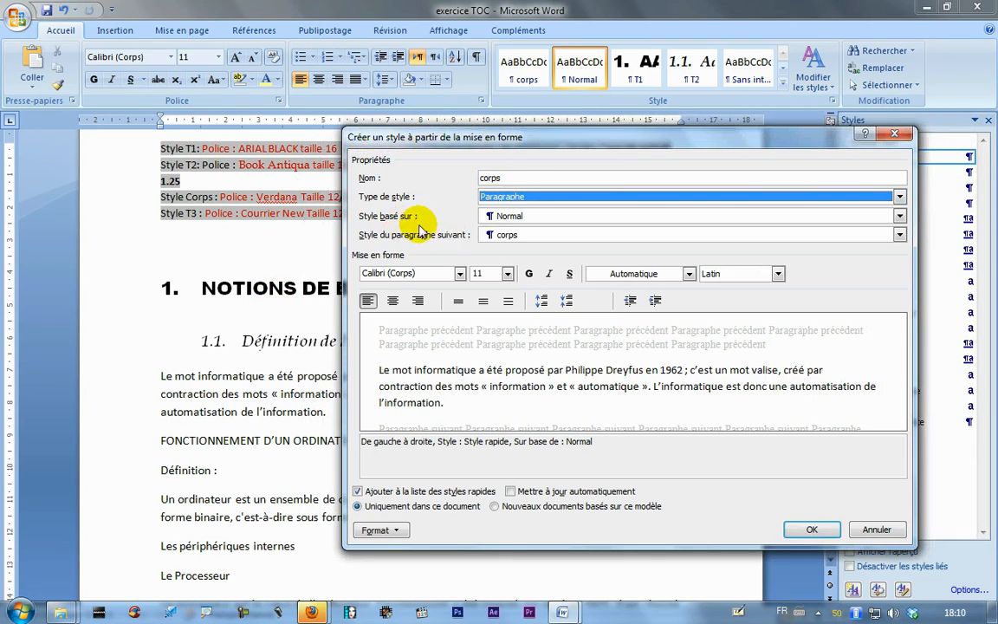
left_click(900, 216)
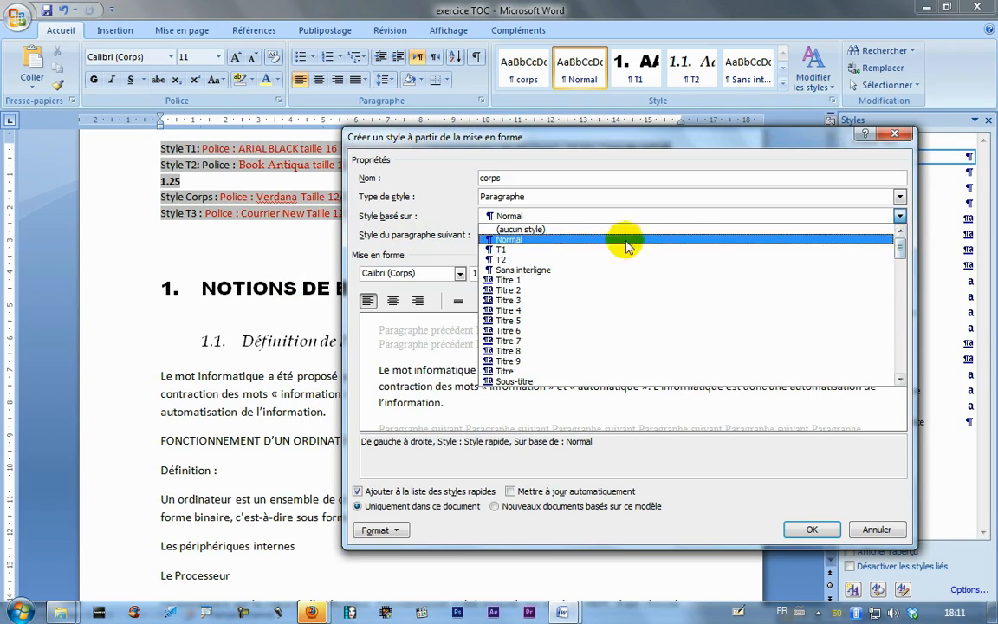
left_click(537, 240)
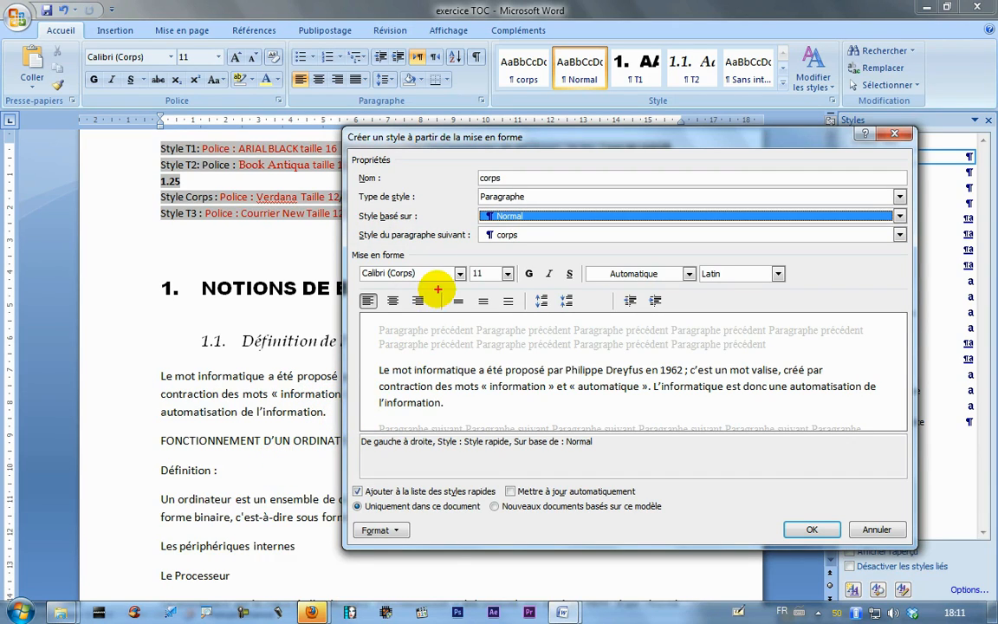
left_click_drag(350, 228, 558, 255)
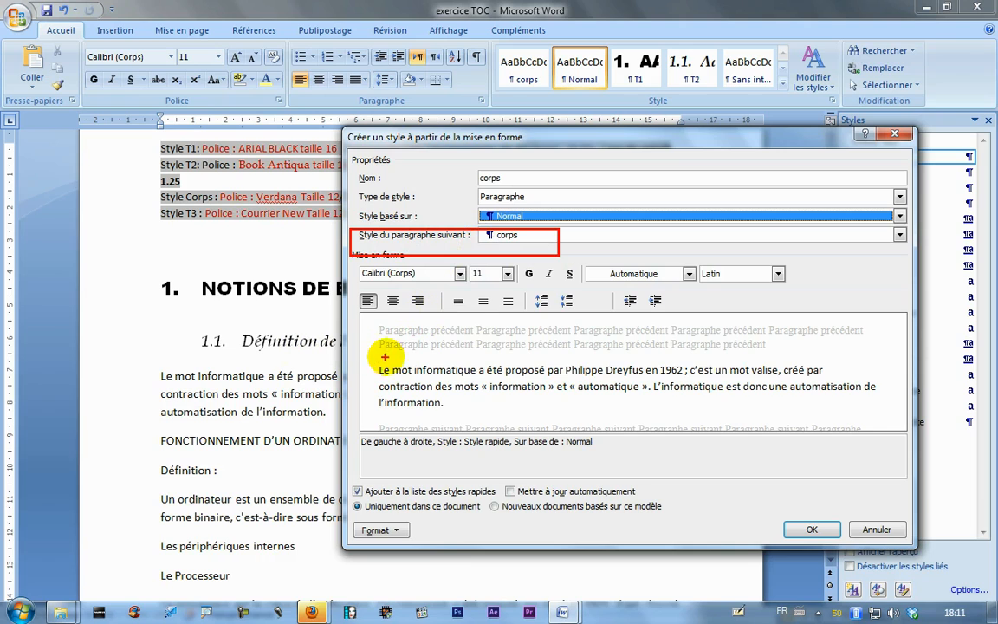
left_click_drag(379, 325, 565, 366)
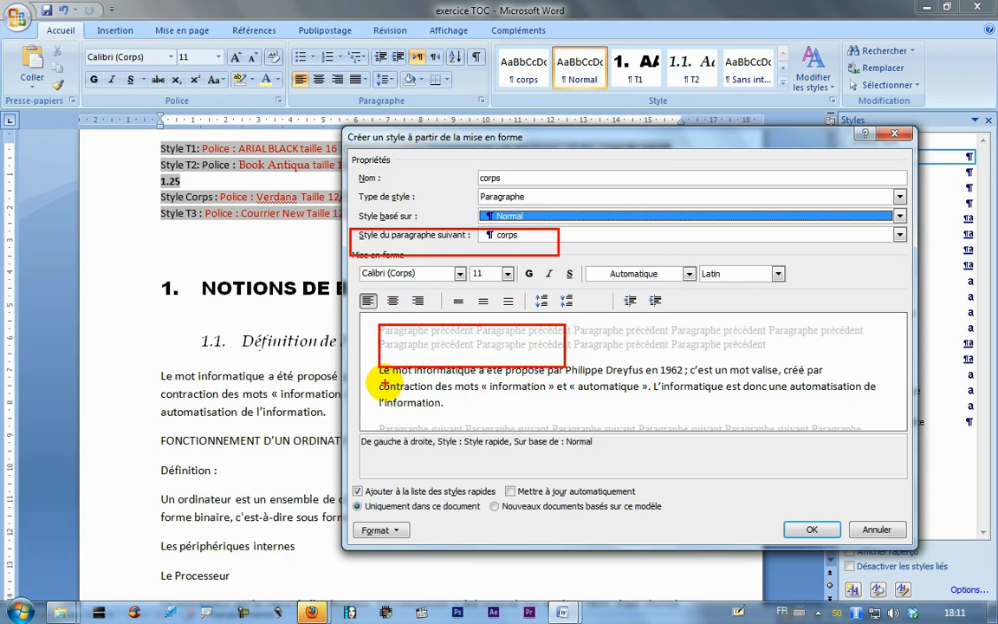
mouse_move(384, 383)
left_mouse_down()
mouse_move(541, 450)
mouse_move(567, 429)
left_mouse_up()
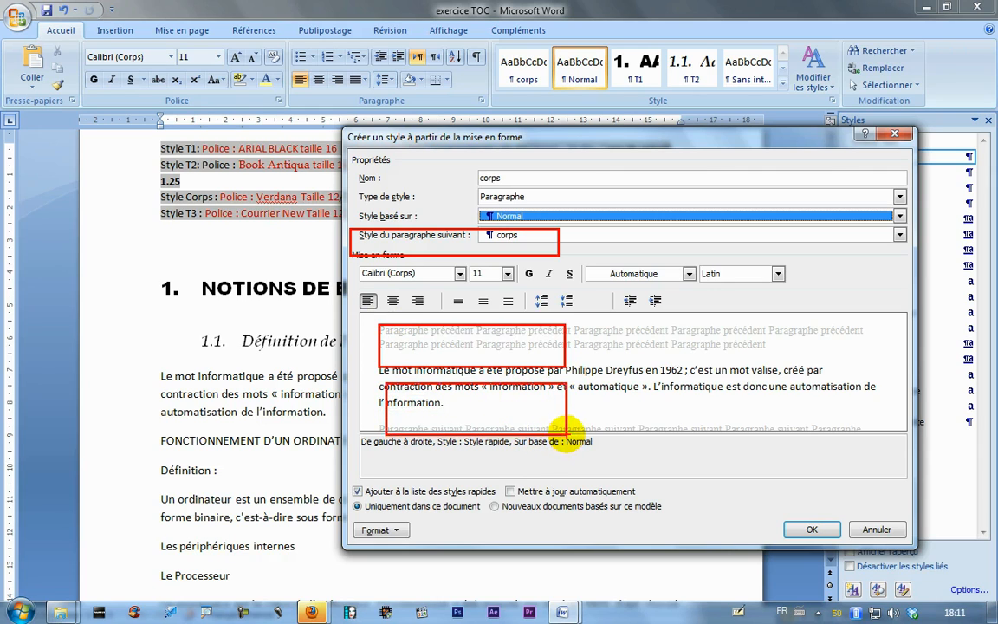
key("Escape")
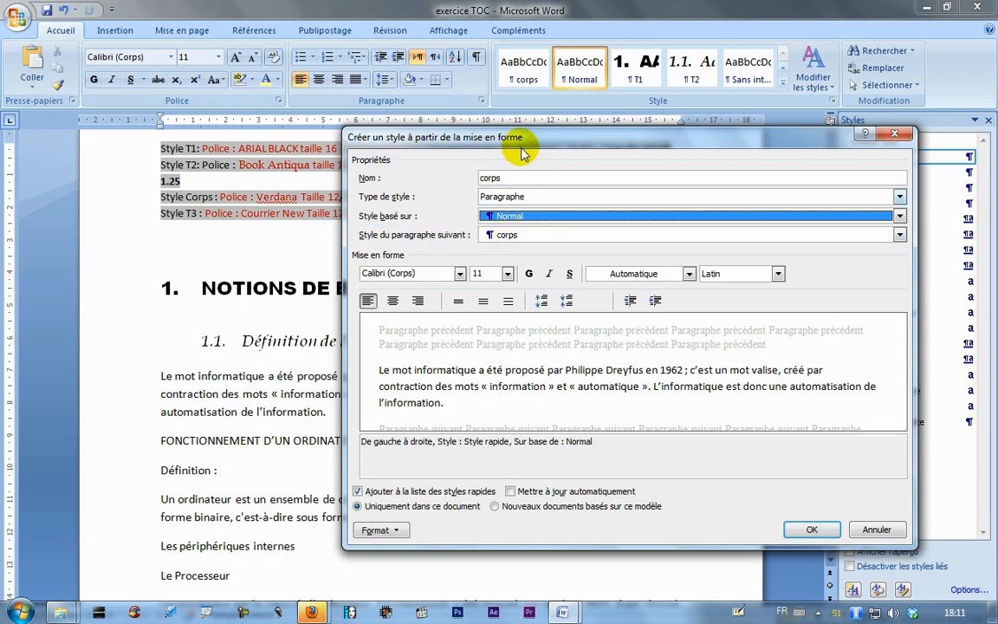
Step: Set the font of the corps style to Verdana, size 12
left_click_drag(521, 145, 476, 230)
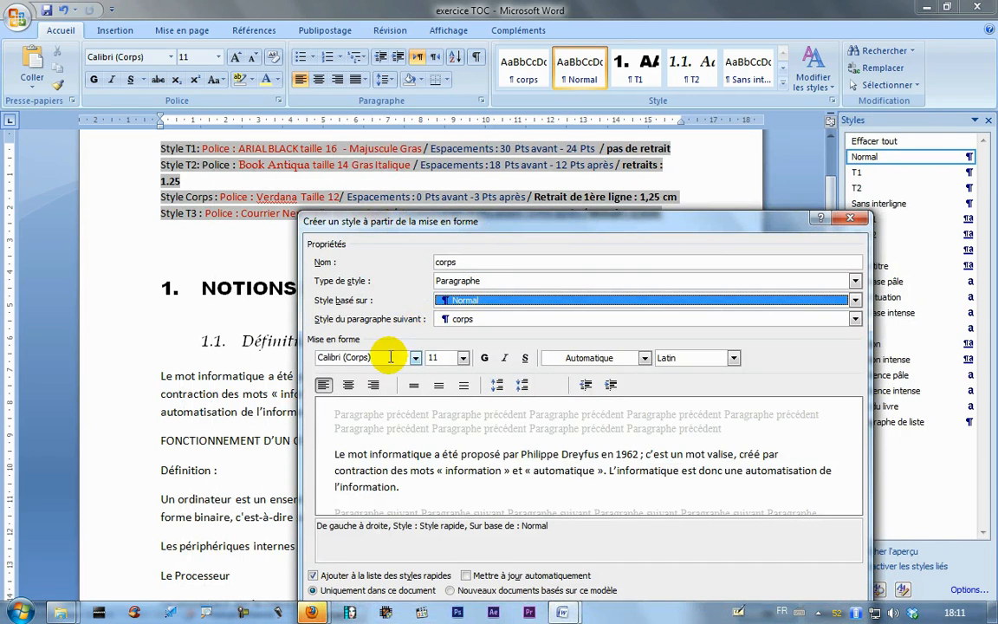
left_click(389, 357)
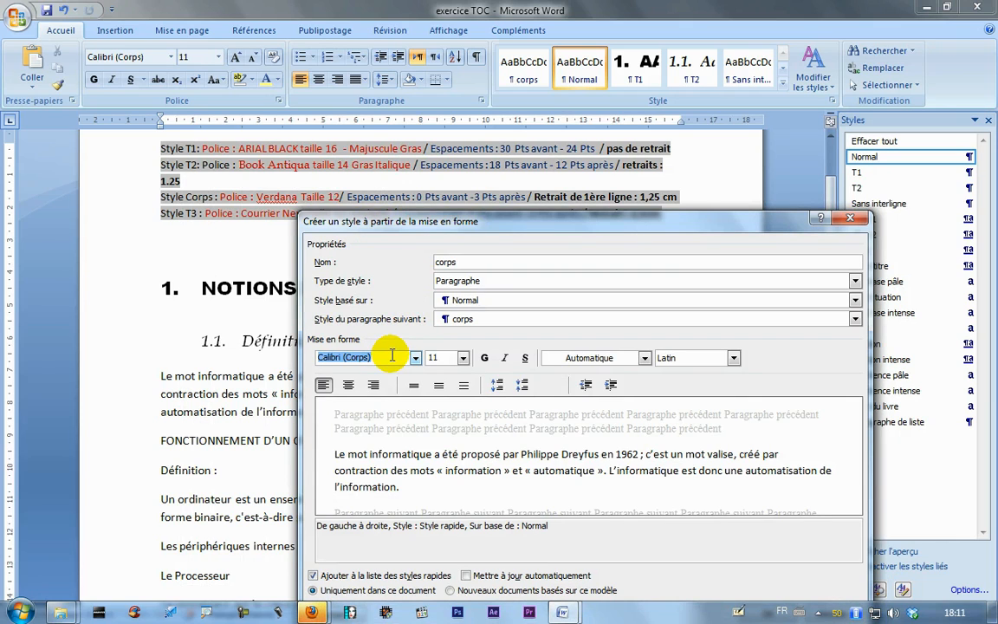
type("Verdana")
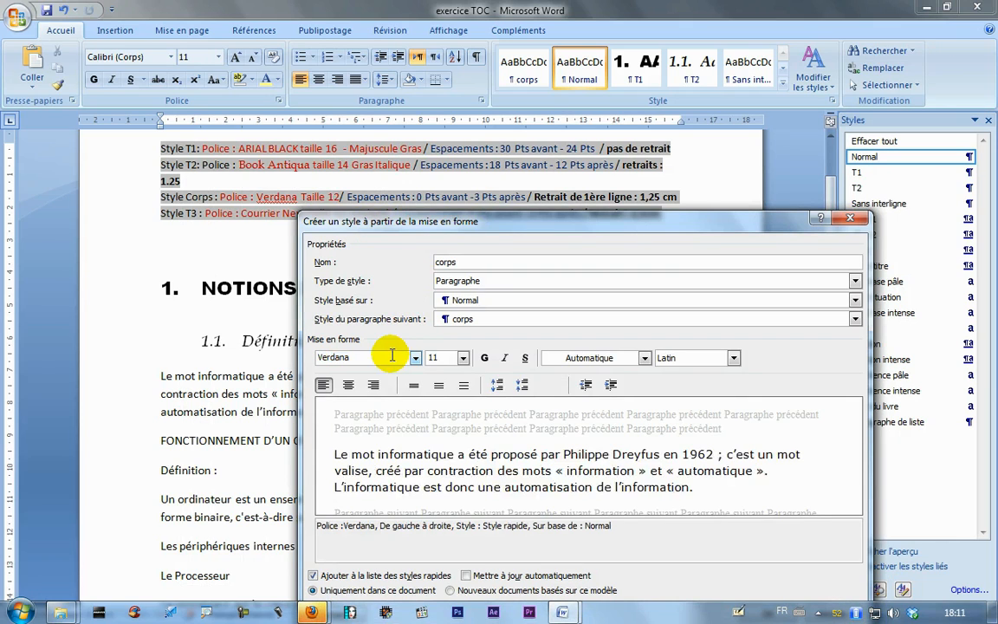
left_click(462, 358)
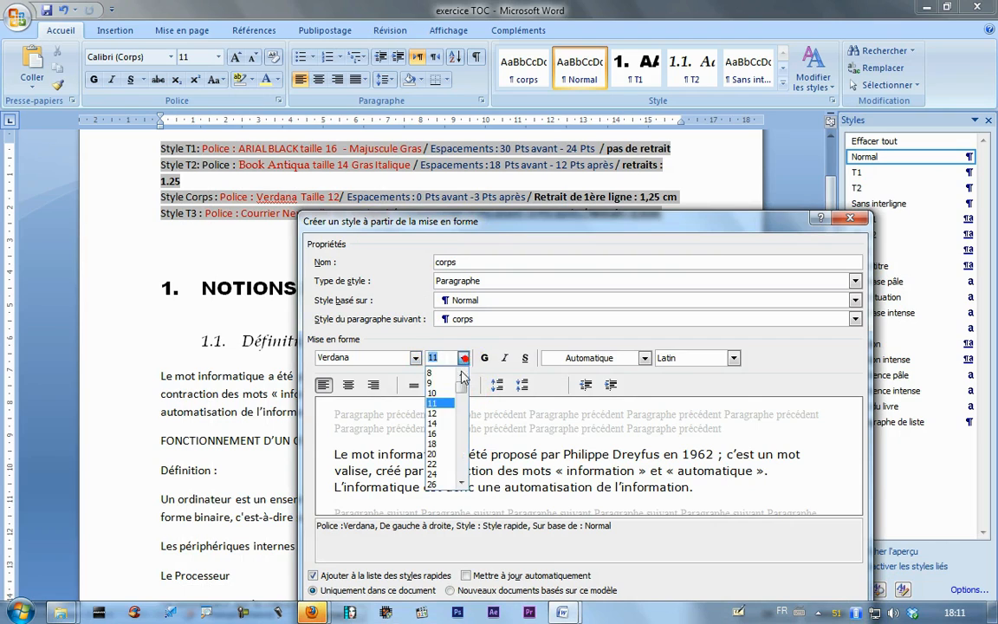
left_click(432, 415)
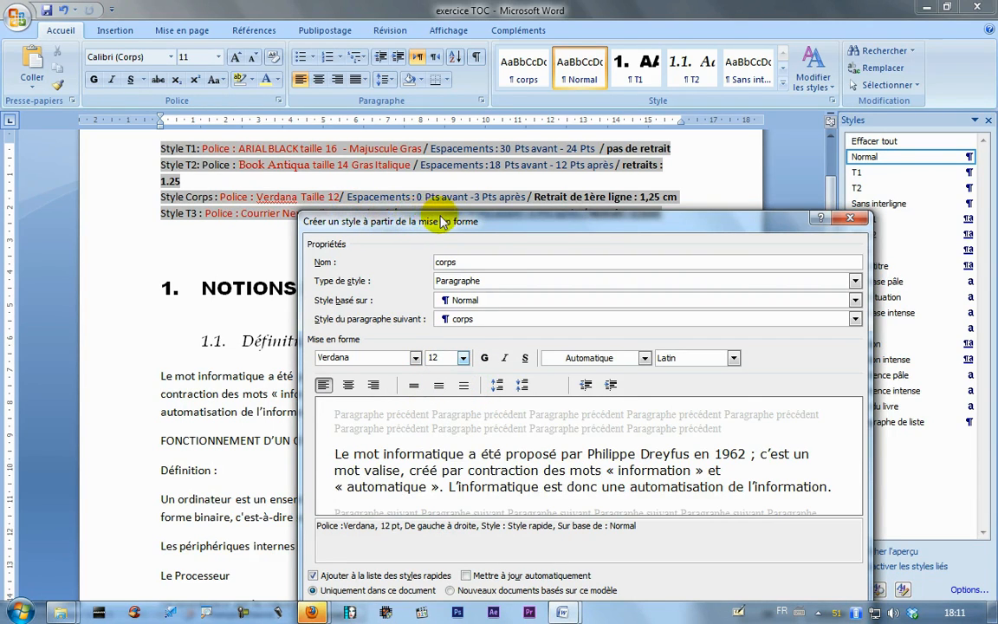
left_click_drag(449, 223, 438, 92)
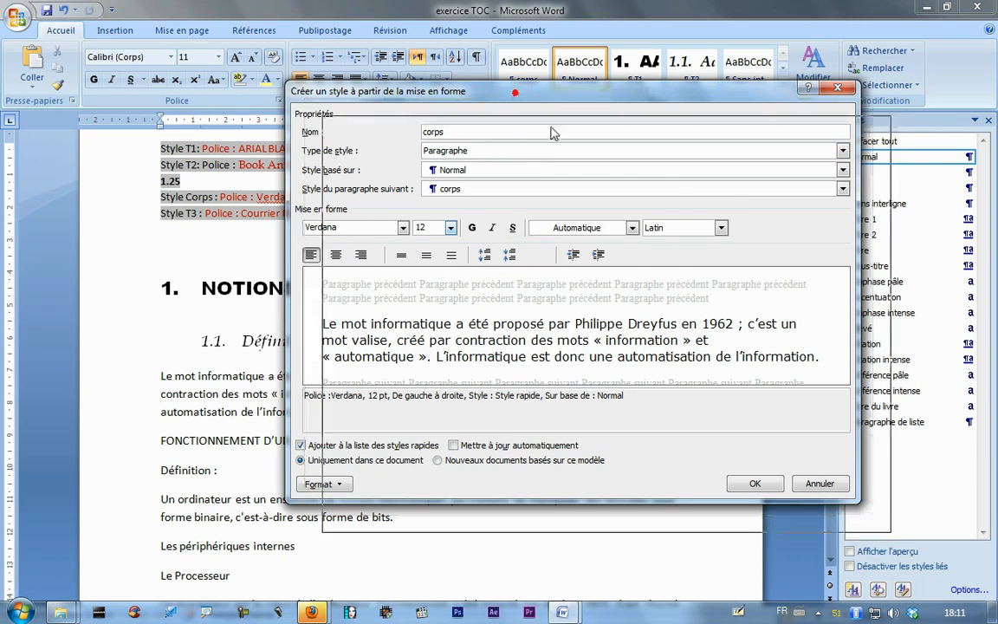
left_click_drag(516, 92, 552, 112)
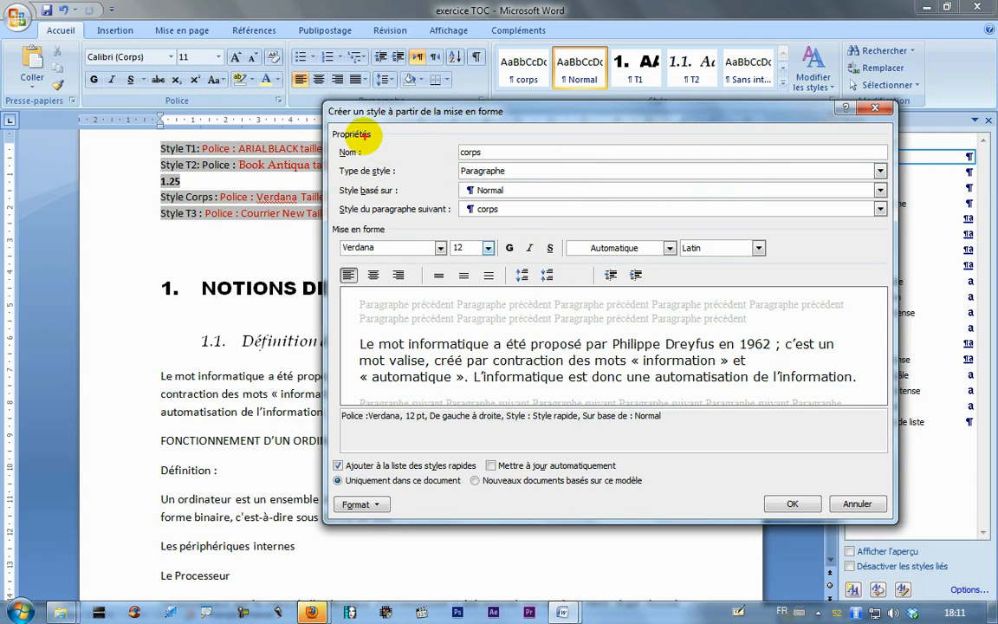
mouse_move(332, 124)
left_mouse_down()
mouse_move(774, 423)
mouse_move(835, 456)
mouse_move(884, 459)
left_mouse_up()
left_click_drag(745, 477, 902, 531)
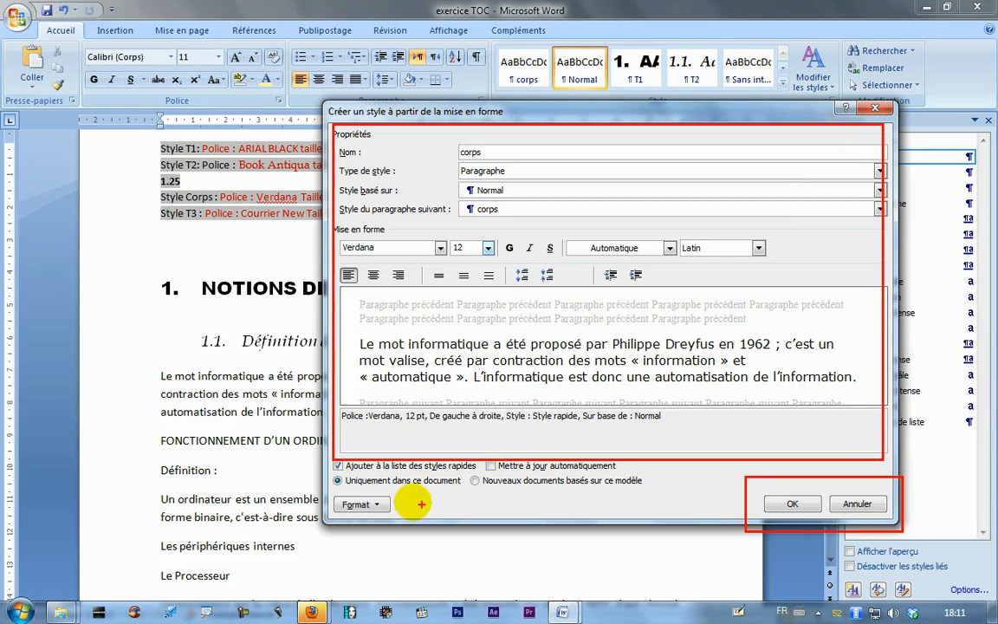
left_click_drag(319, 491, 417, 520)
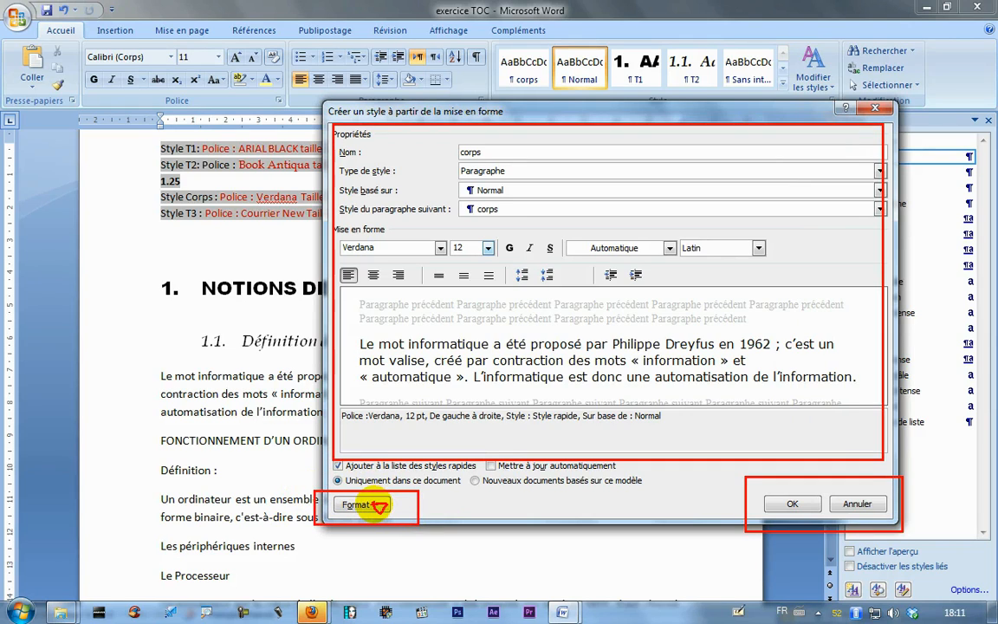
key("Escape")
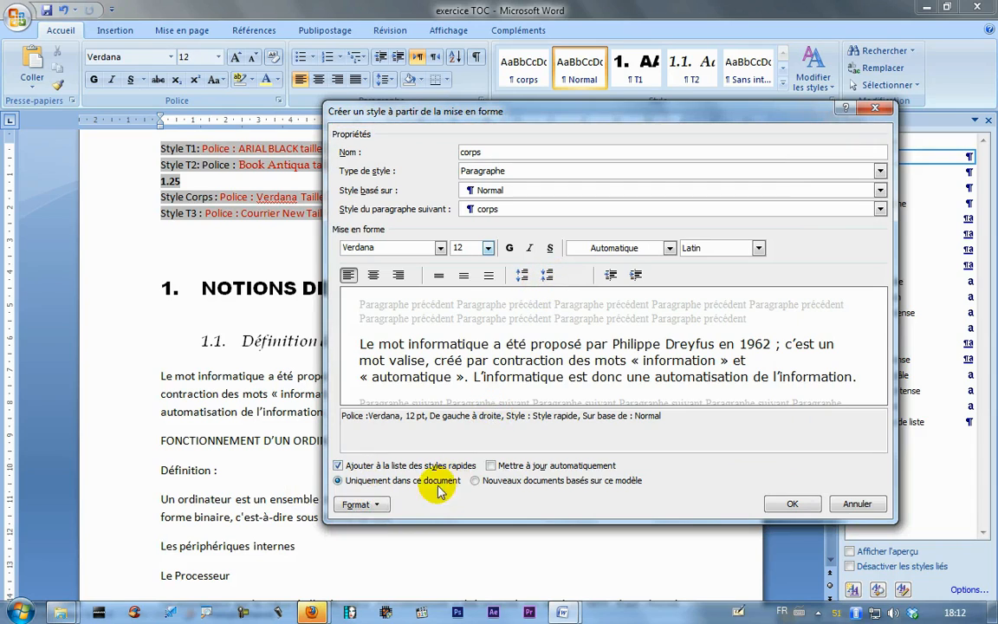
left_click(376, 505)
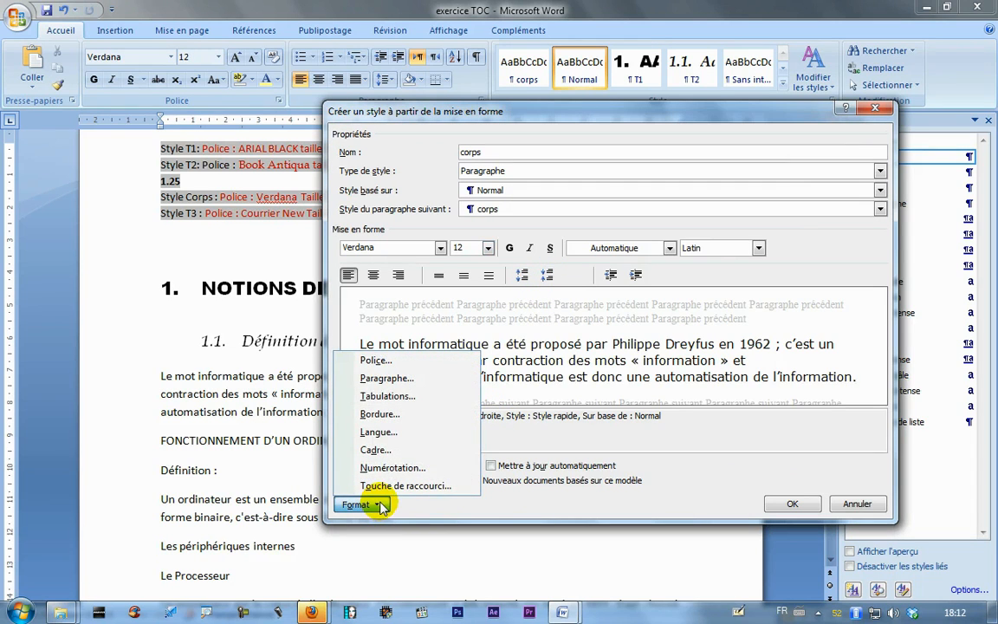
left_click_drag(348, 350, 424, 364)
left_click_drag(355, 370, 427, 387)
left_click_drag(418, 450, 442, 445)
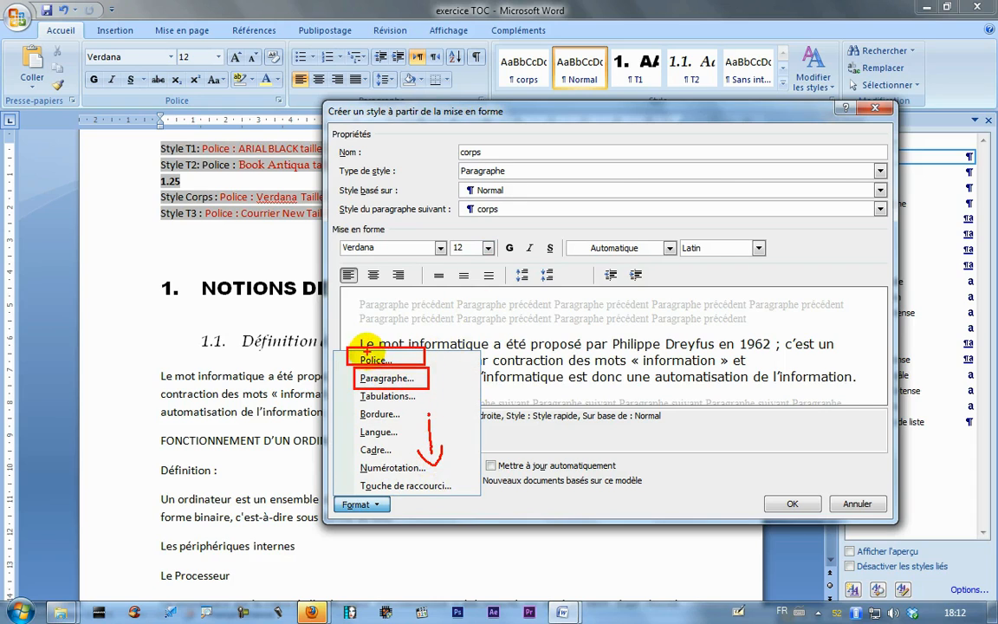
mouse_move(329, 227)
left_mouse_down()
mouse_move(397, 250)
mouse_move(598, 274)
left_mouse_up()
left_click_drag(438, 374, 534, 387)
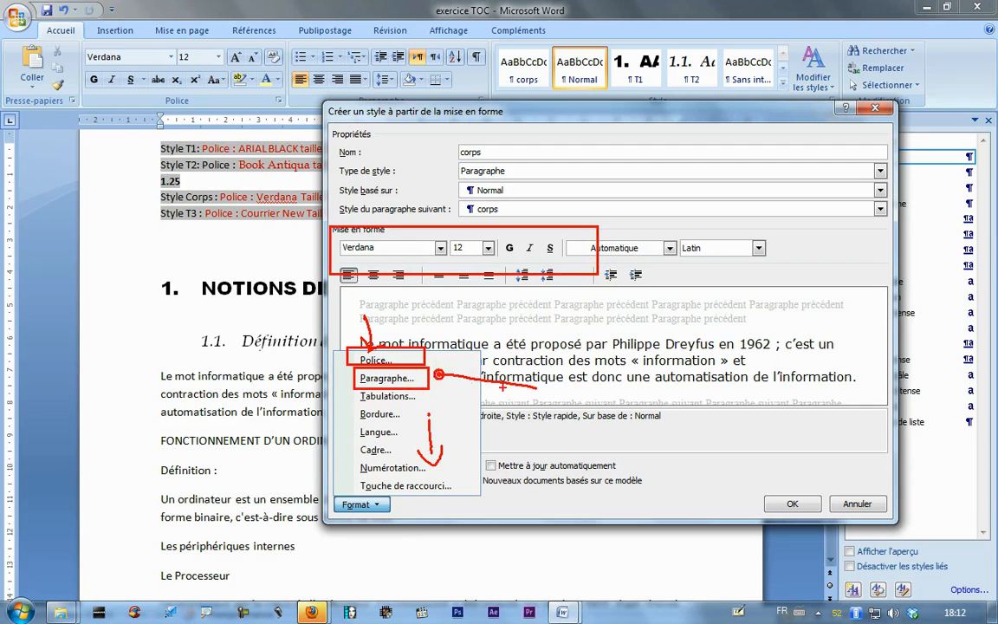
left_click_drag(444, 373, 463, 364)
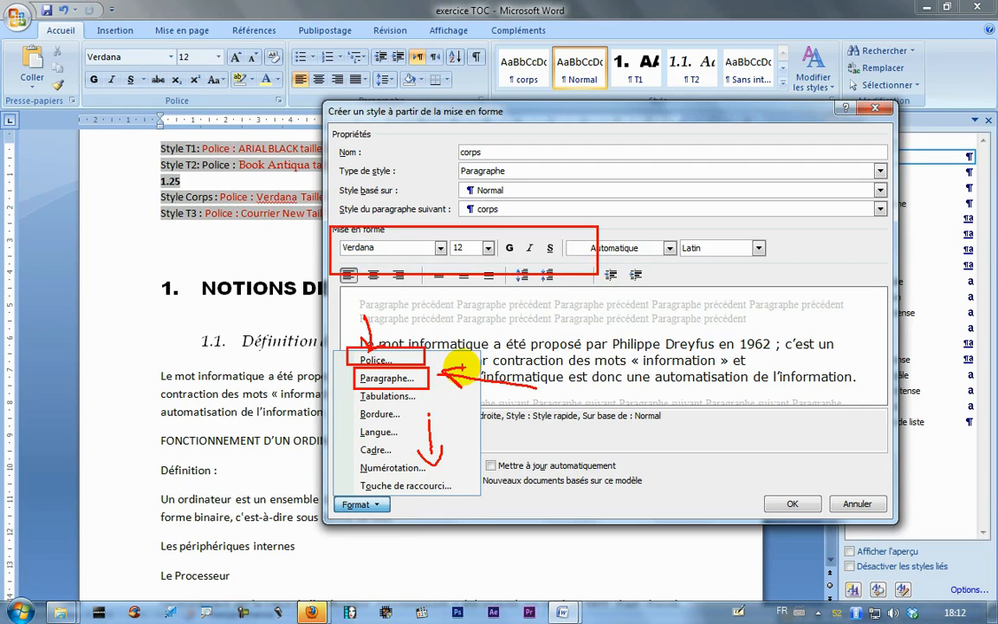
left_click(380, 500)
left_click_drag(511, 117, 470, 252)
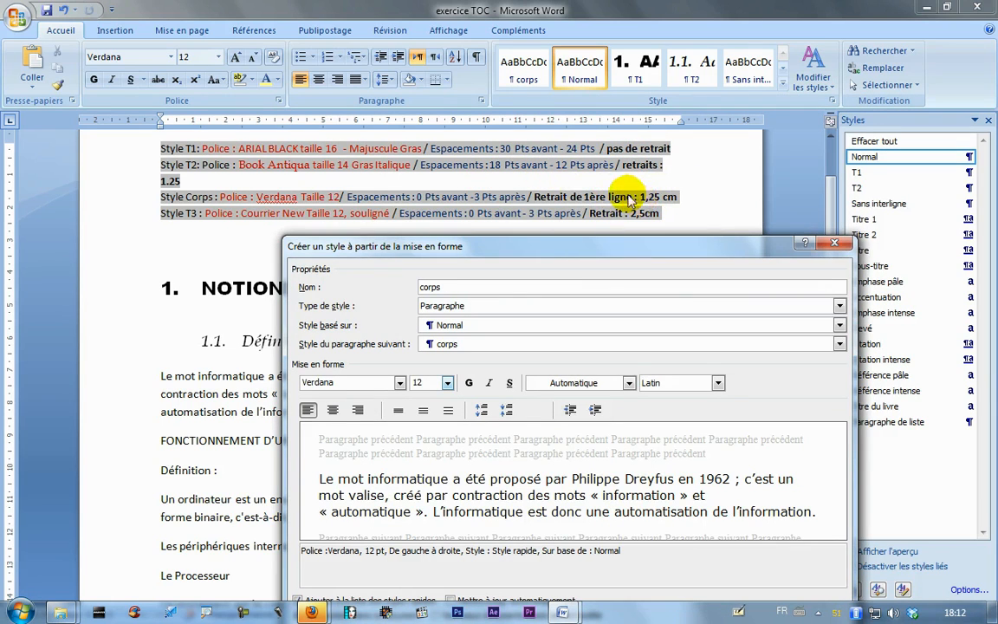
left_click_drag(514, 248, 518, 140)
left_click(328, 531)
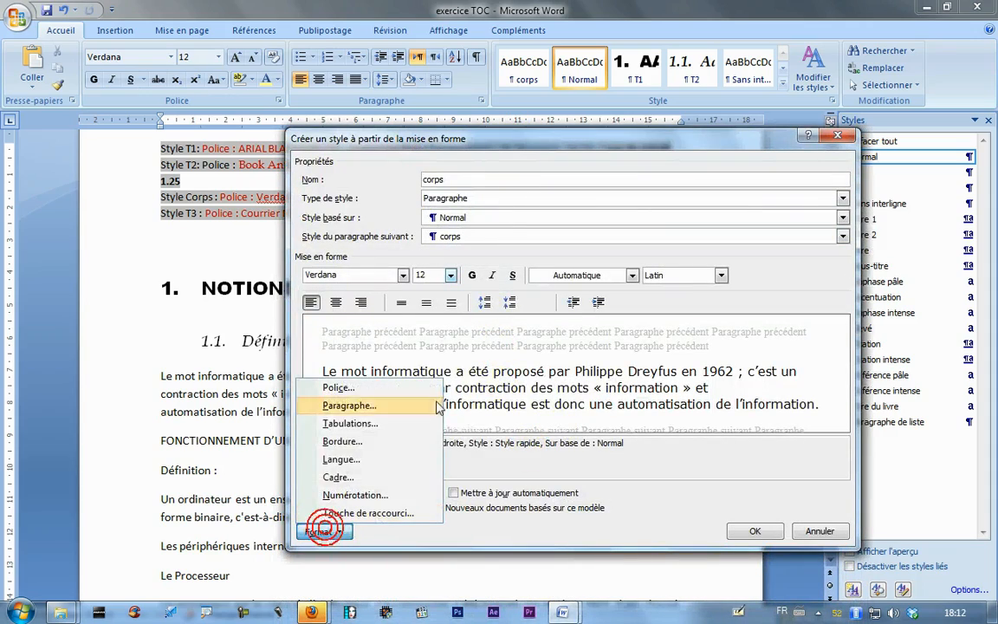
left_click(355, 405)
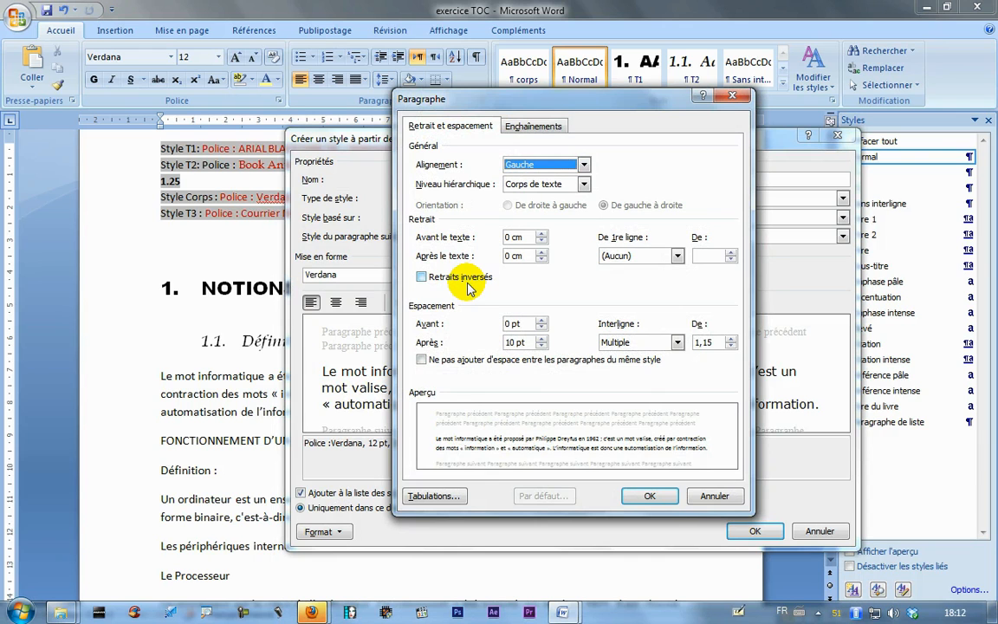
left_click(698, 496)
Step: Set the spacing after the paragraph to 3 pt in the corps style's paragraph settings and apply it
left_click_drag(510, 149, 944, 151)
left_click(771, 534)
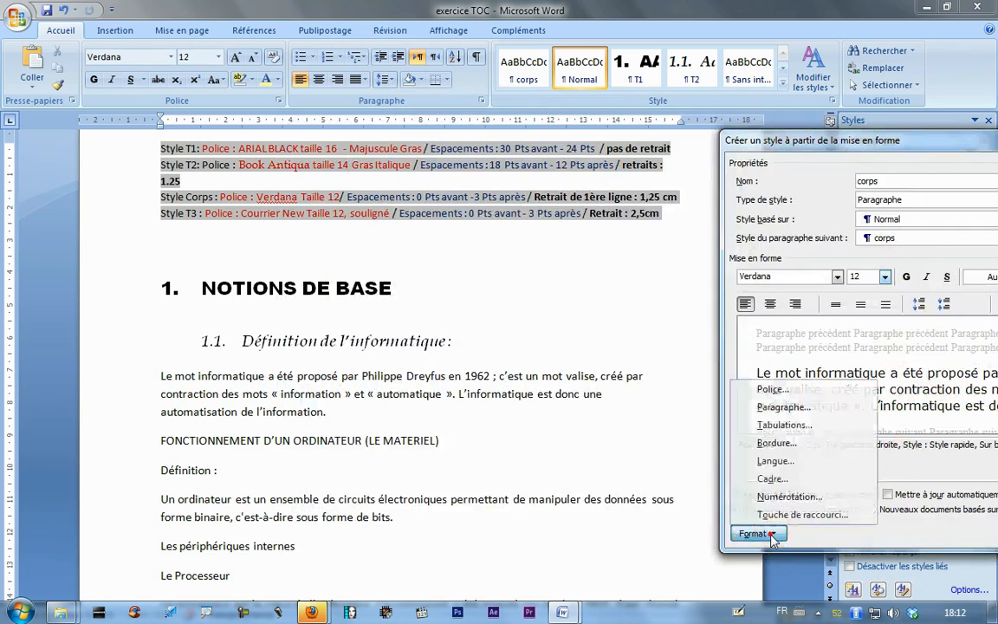
left_click(780, 406)
left_click_drag(566, 110, 479, 212)
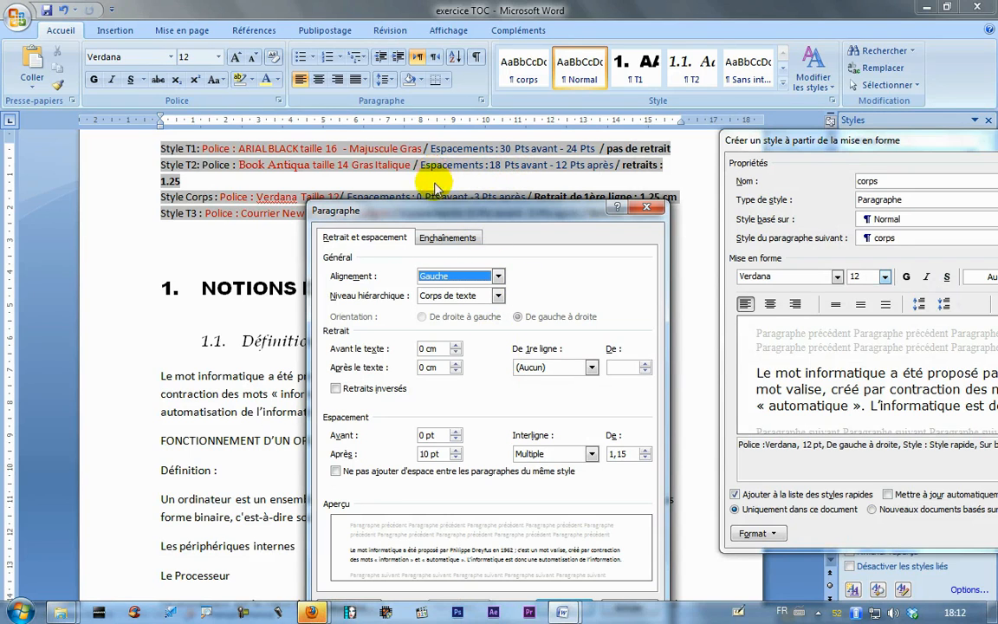
left_click_drag(450, 212, 448, 242)
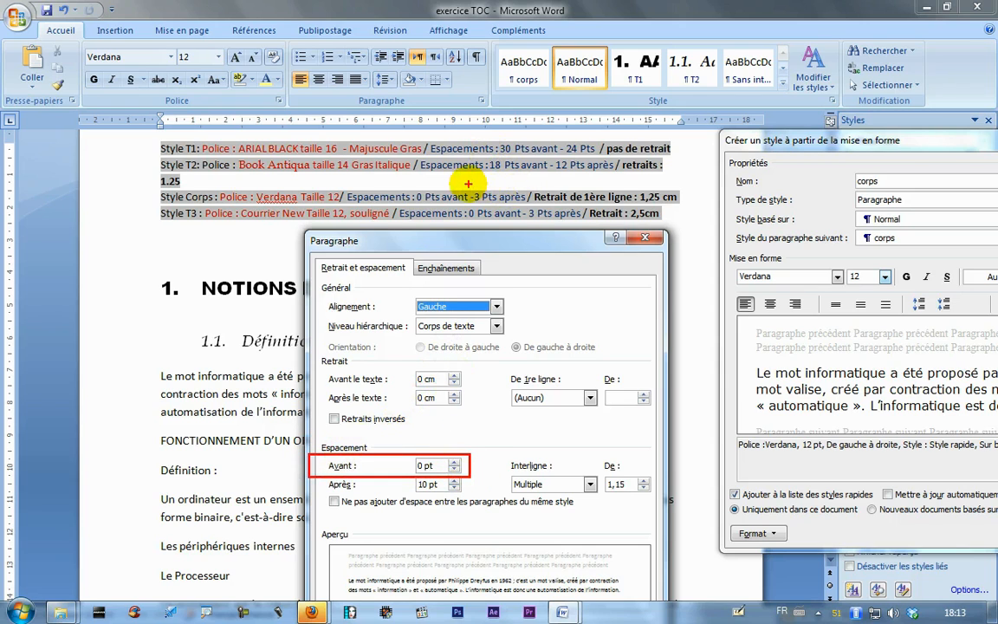
left_click(455, 488)
left_click(455, 487)
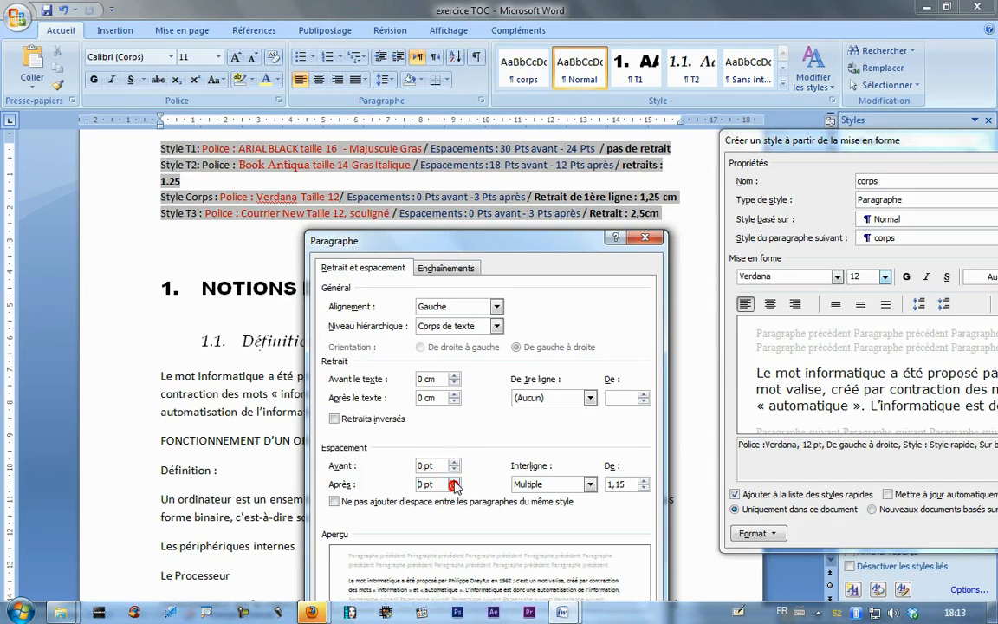
left_click_drag(446, 487, 353, 486)
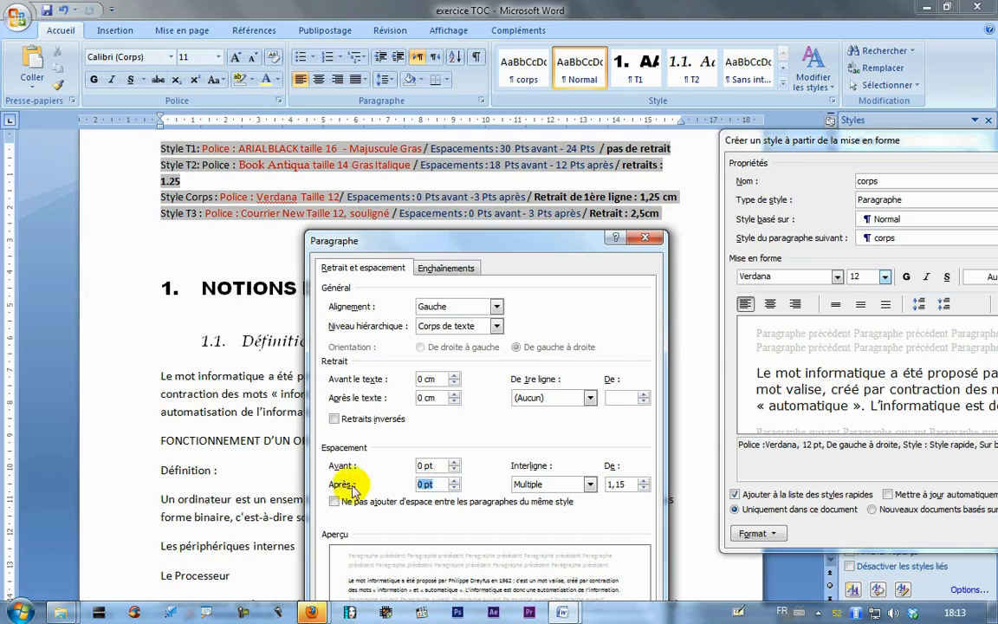
key("BackSpace")
type("3")
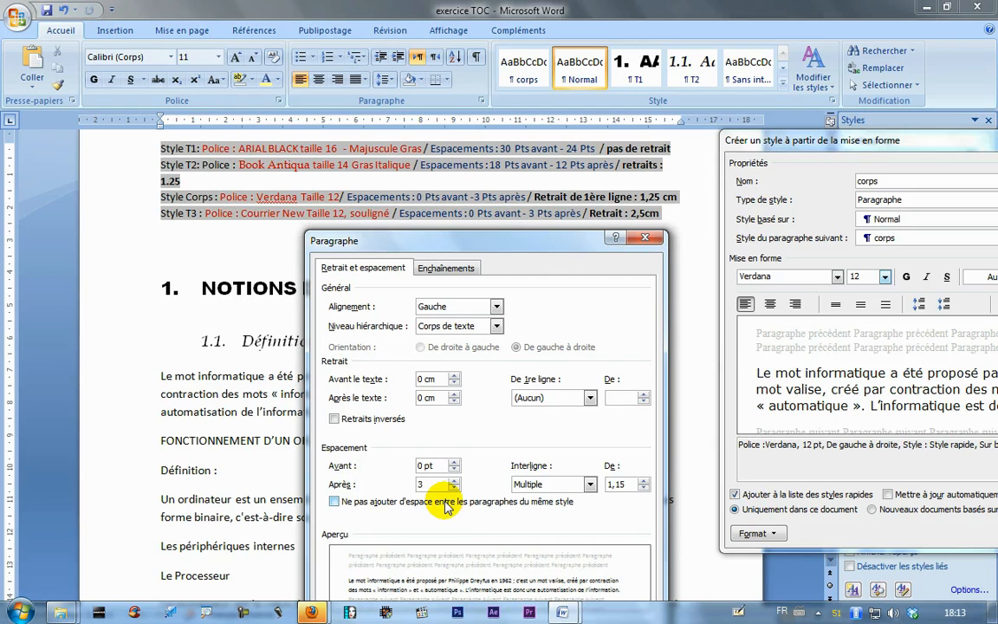
key("Return")
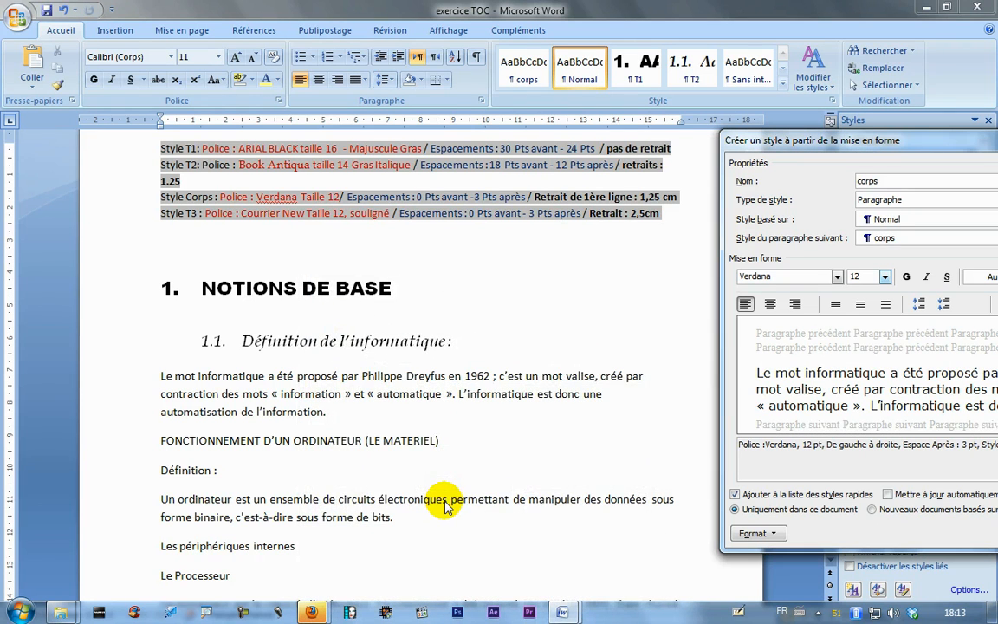
Step: Give the corps style a positive (Positif) first-line indent of 1,25 cm in its paragraph settings and apply it
left_click(754, 533)
left_click(782, 408)
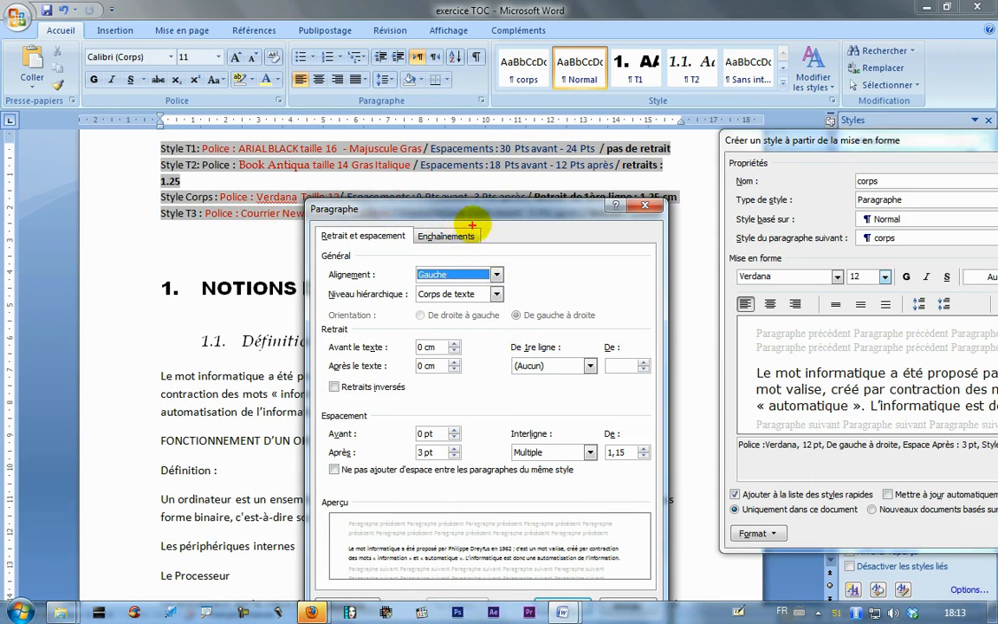
left_click_drag(441, 208, 475, 249)
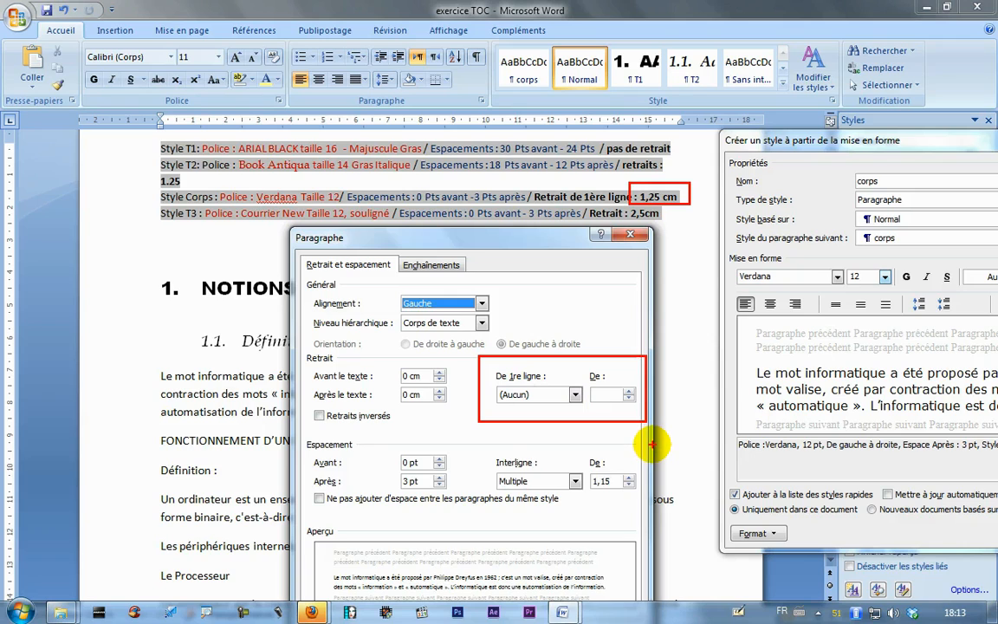
left_click(630, 391)
left_click(629, 391)
left_click(629, 390)
left_click(629, 391)
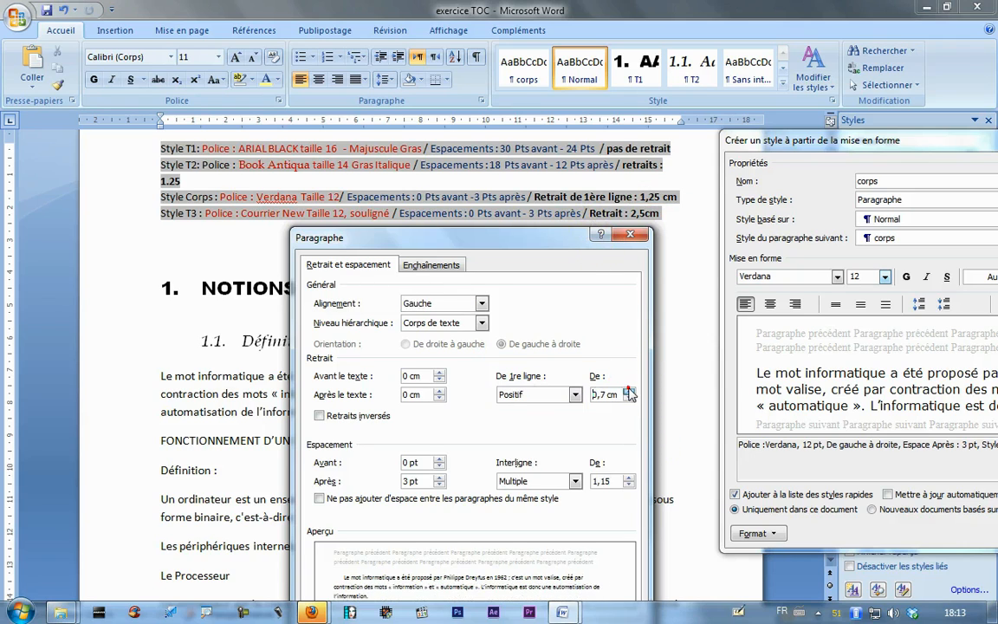
left_click(576, 394)
left_click(582, 398)
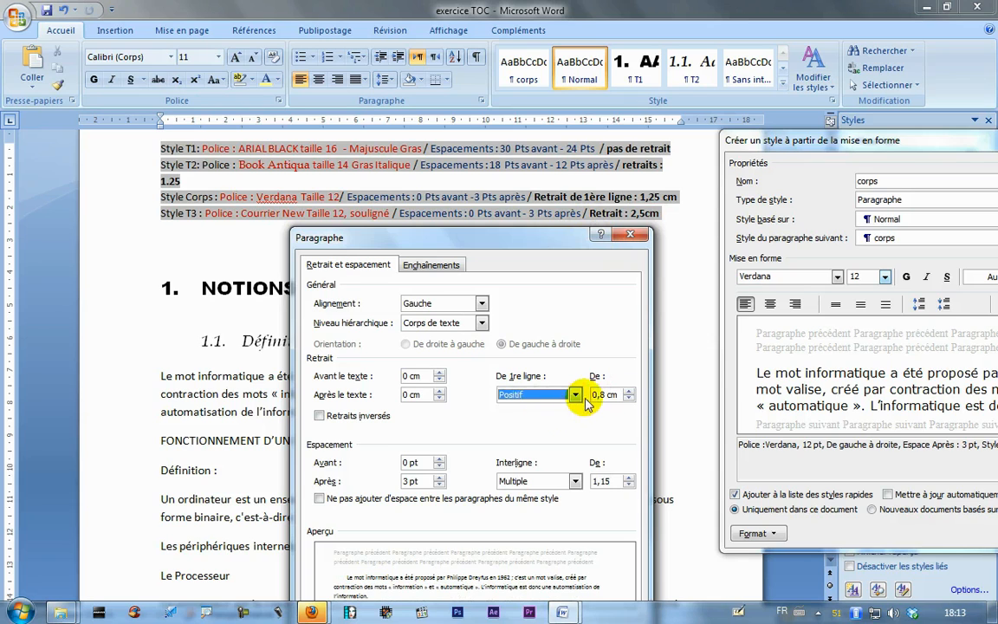
left_click(630, 391)
left_click(576, 395)
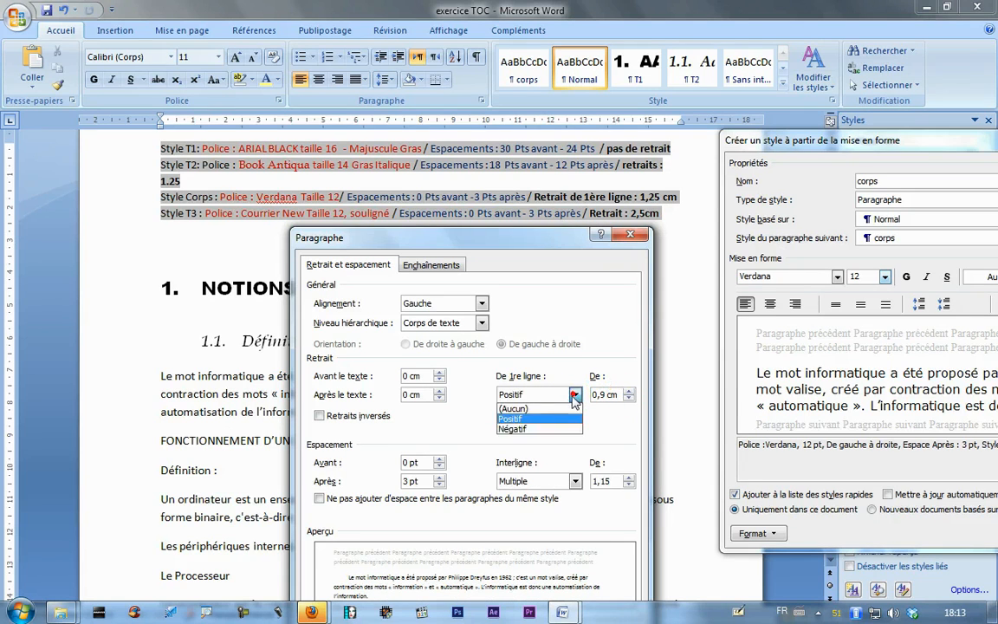
left_click(551, 400)
left_click(572, 396)
left_click(530, 408)
left_click(572, 396)
left_click(511, 418)
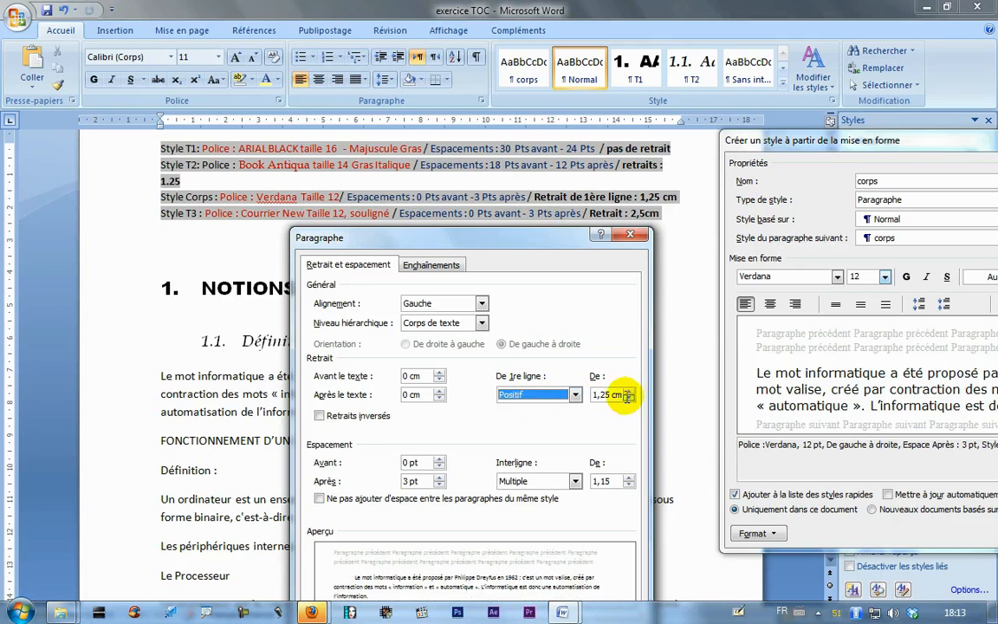
left_click_drag(442, 237, 432, 127)
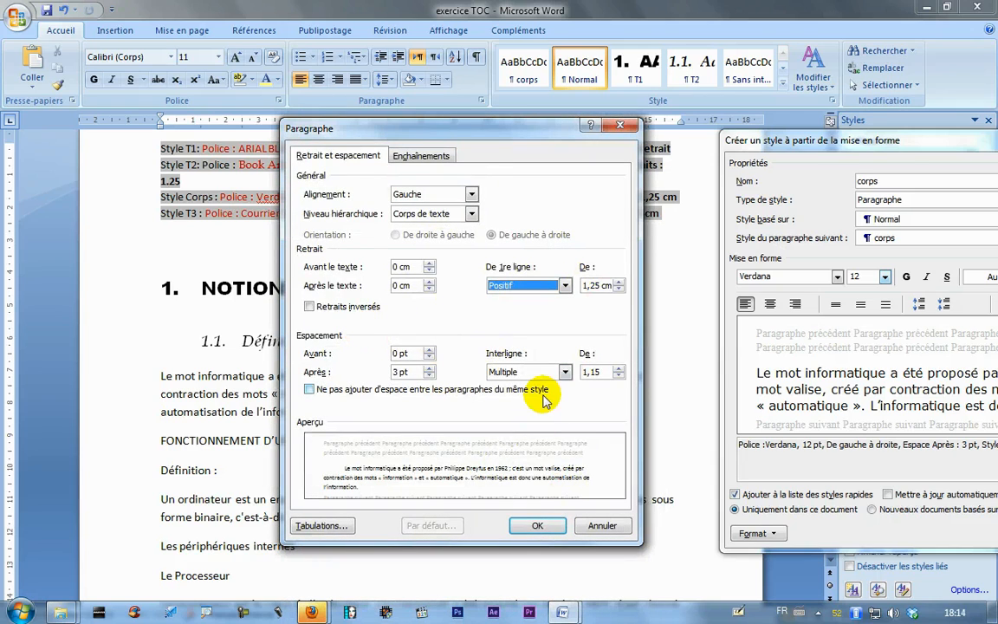
left_click(548, 530)
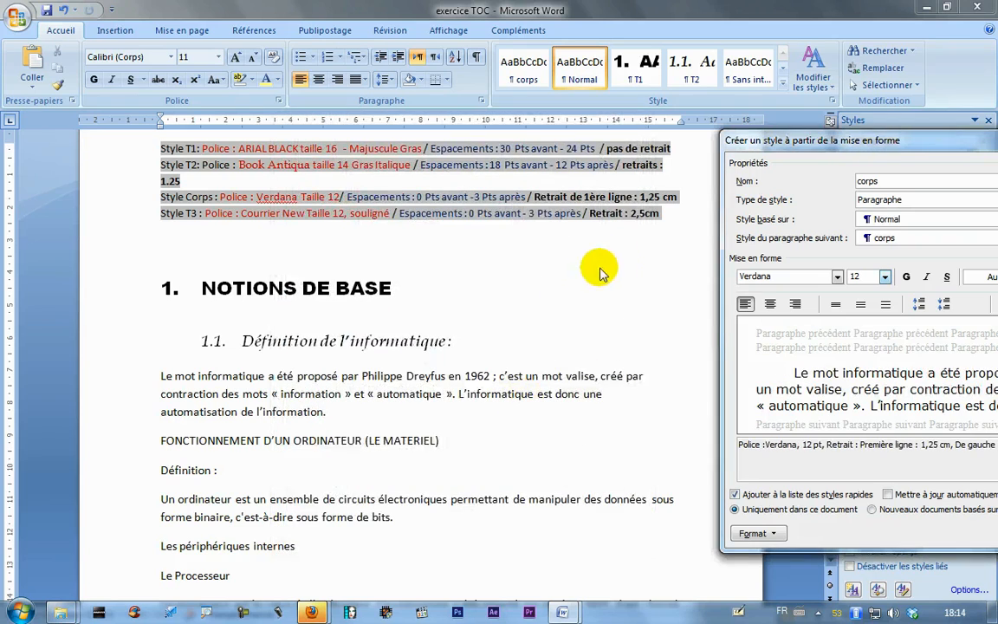
Step: Finish creating the corps style so it is saved among the document's styles and applied to the body paragraph
left_click_drag(809, 146, 338, 135)
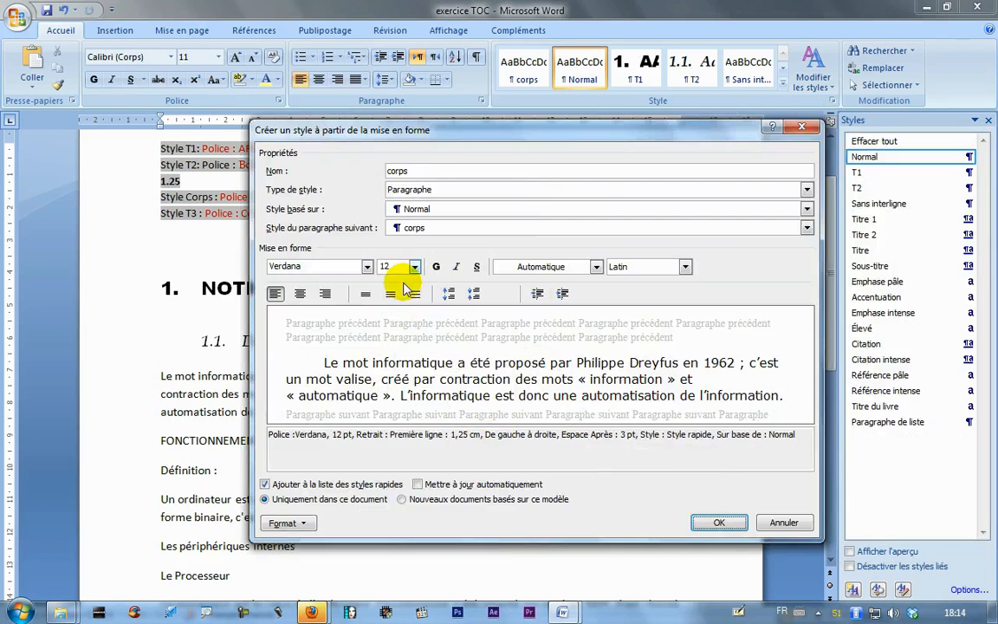
left_click_drag(471, 132, 367, 140)
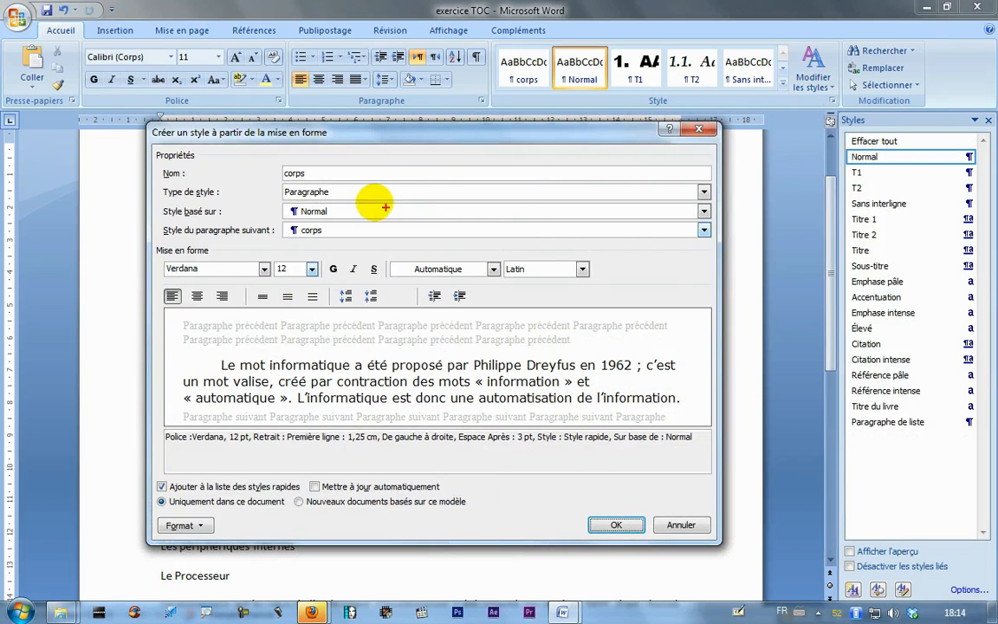
left_click_drag(162, 153, 347, 181)
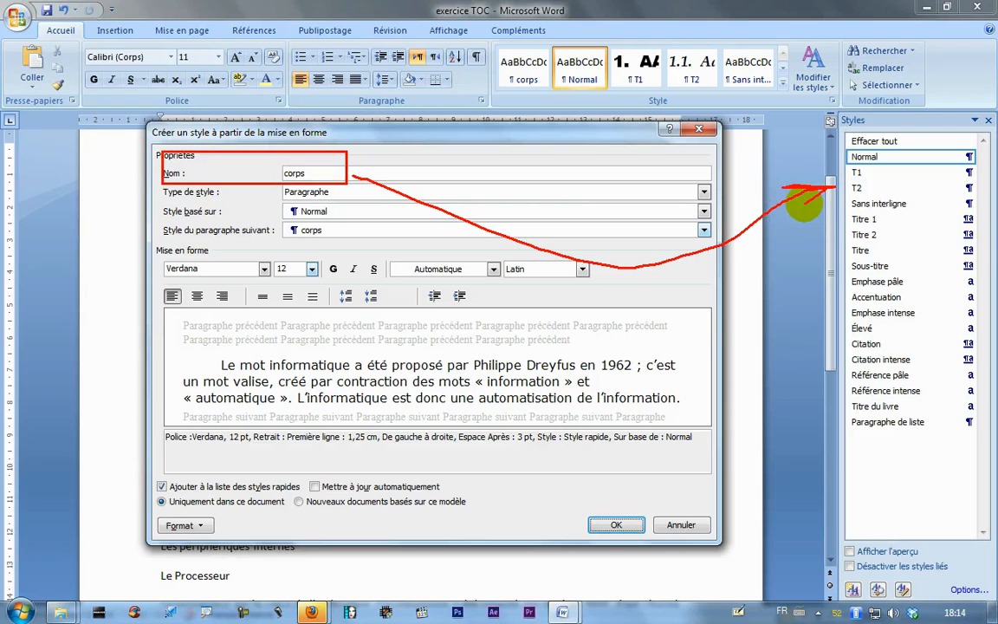
key("Escape")
left_click(607, 523)
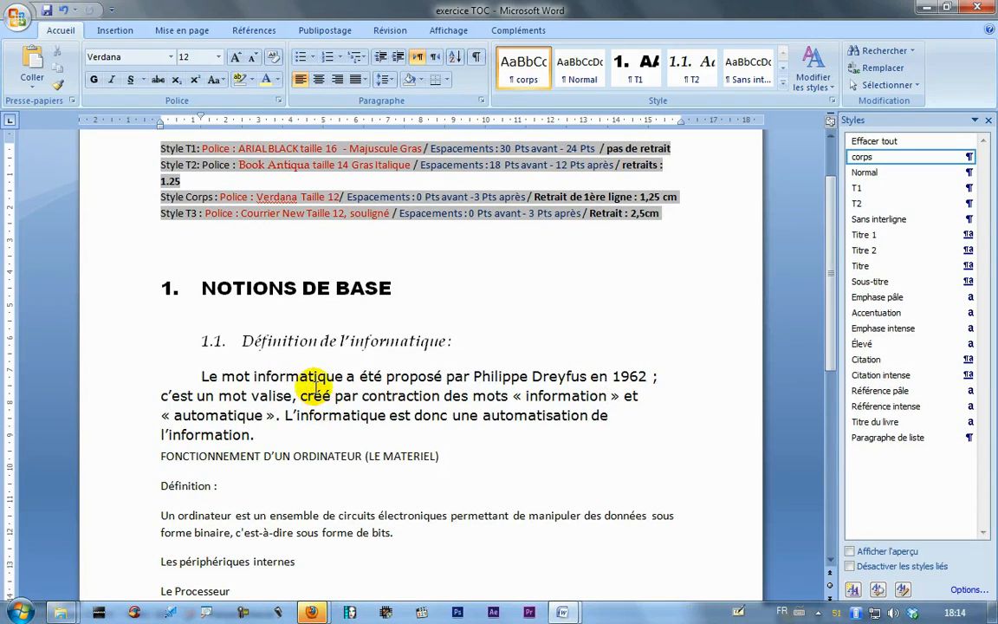
Step: Apply the T1 style to the heading "FONCTIONNEMENT D'UN ORDINATEUR (LE MATERIEL)"
left_click(112, 461)
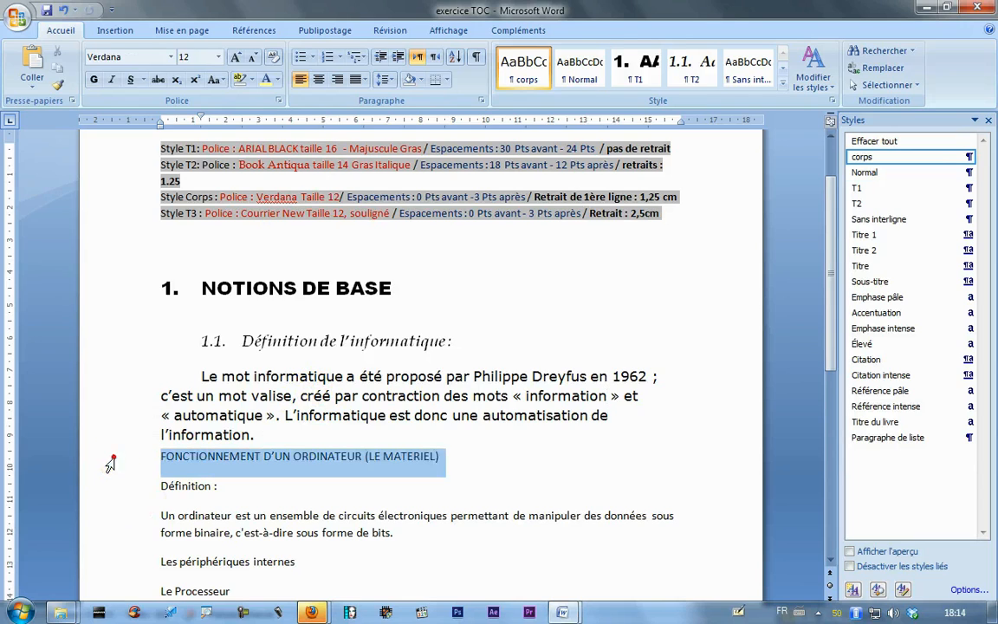
left_click(210, 513)
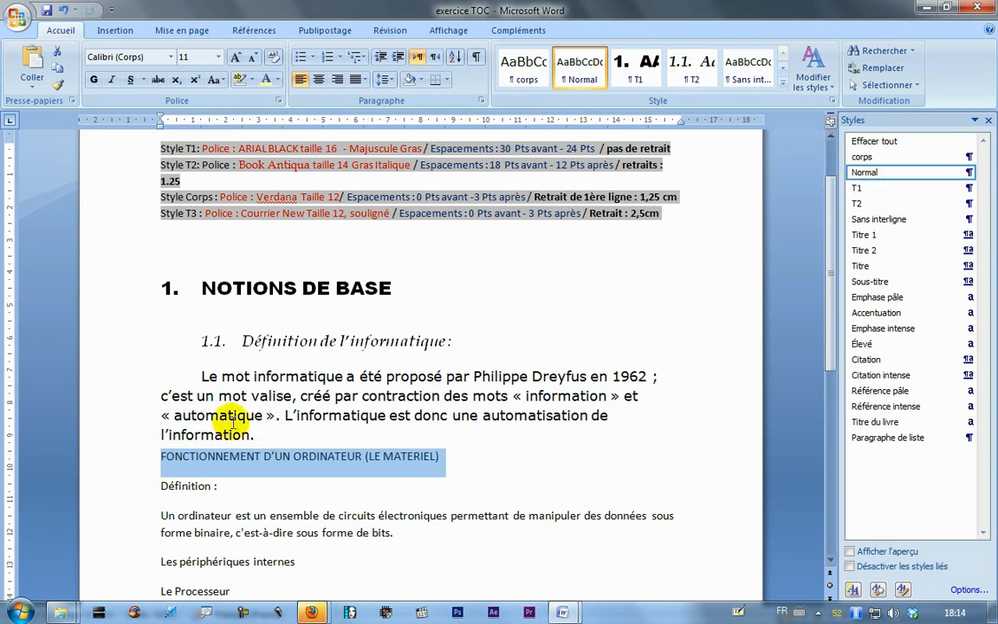
left_click(867, 189)
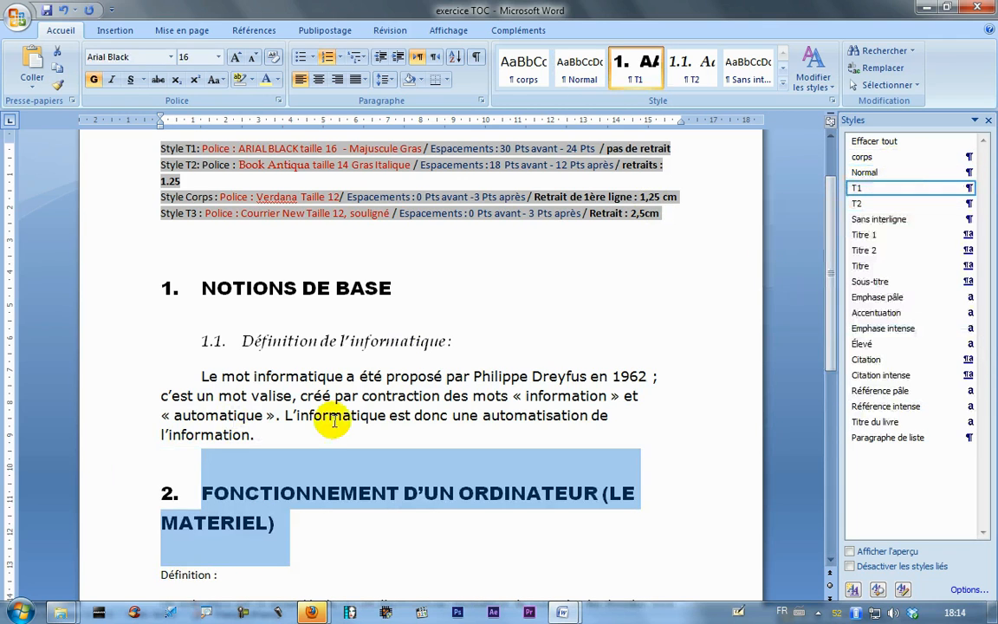
Step: Apply the T2 style to the subheading "Définition :" under the heading about the computer's operation
scroll(267, 414, "down", 4)
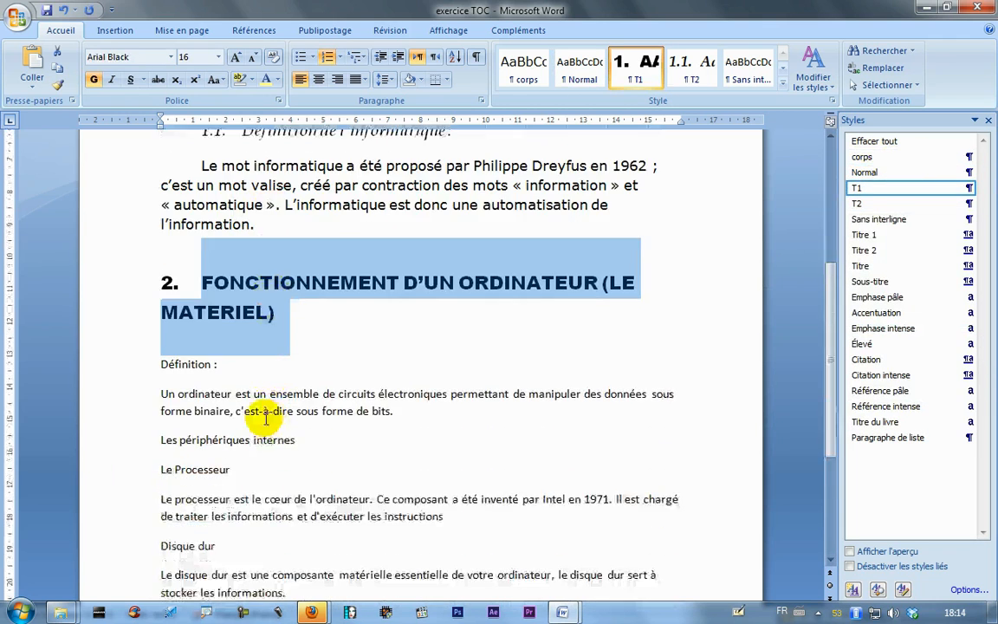
left_click(97, 370)
left_click(875, 204)
Step: Place the insertion point in the body paragraph beginning "Un ordinateur est un ensemble"
scroll(368, 308, "down", 3)
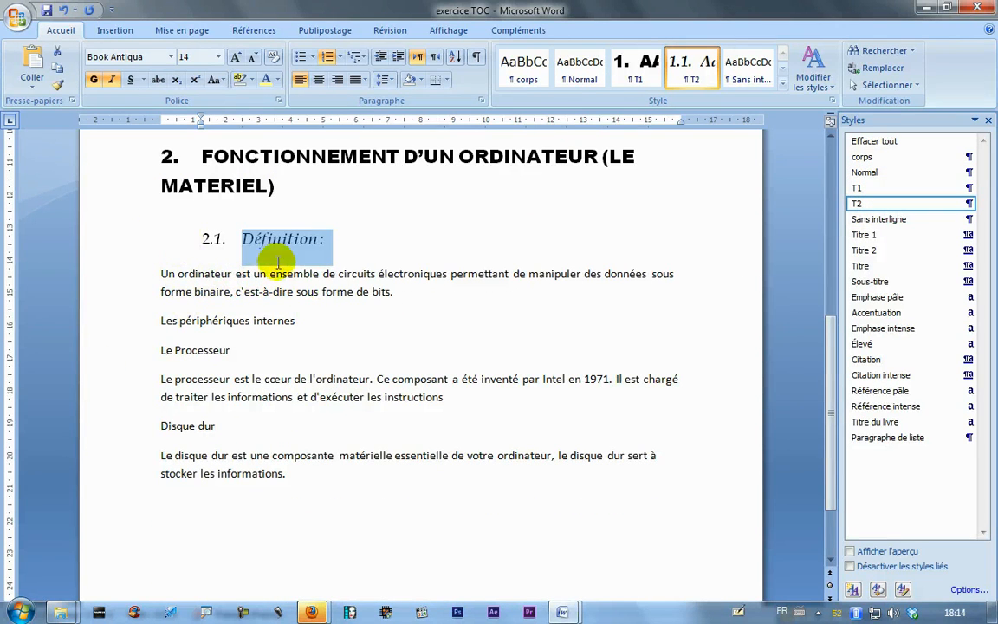
left_click(320, 275)
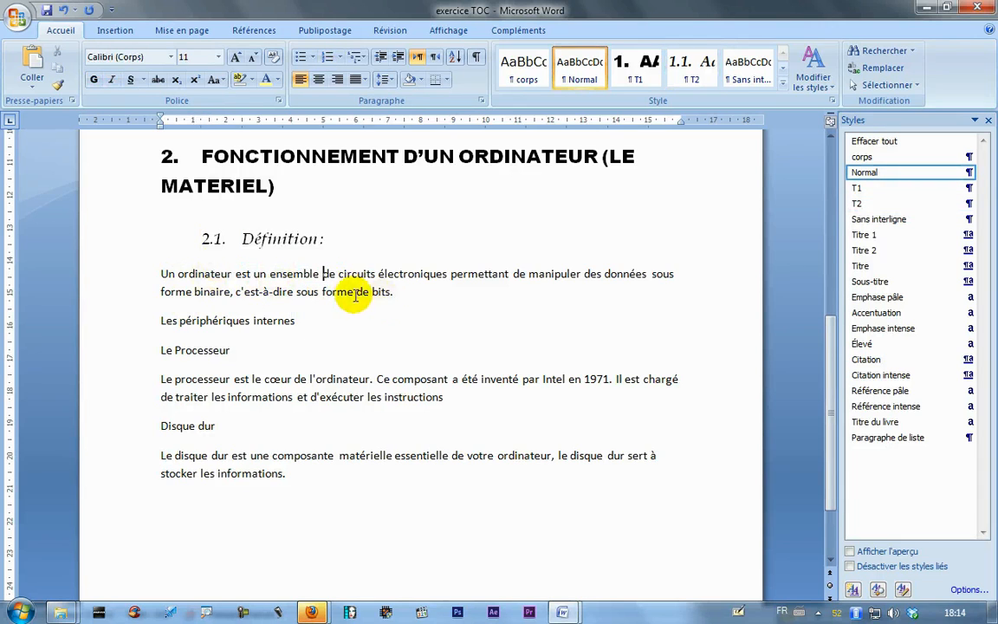